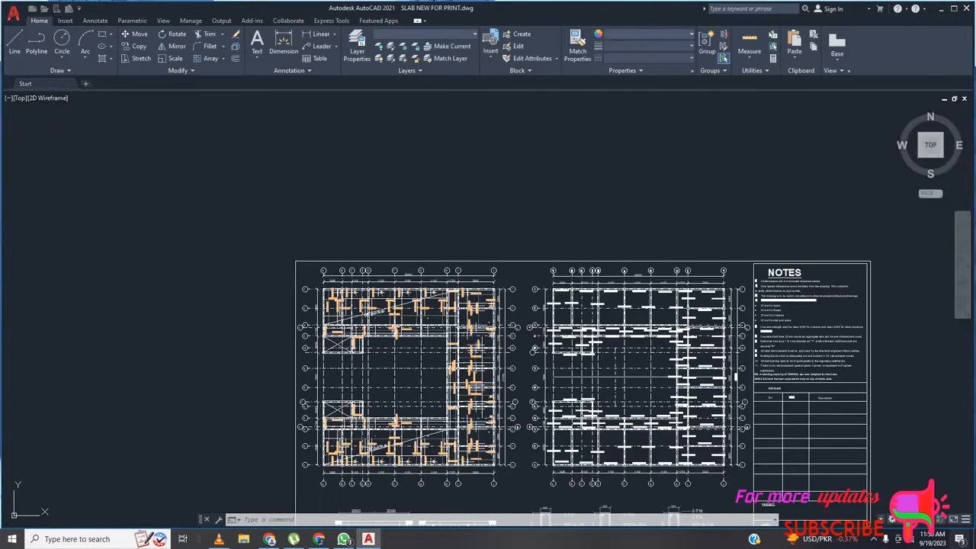
Step: Examine the slab reinforcement plan, beam layout and detail drawings in SLAB NEW FOR PRINT.dwg
left_click(557, 293)
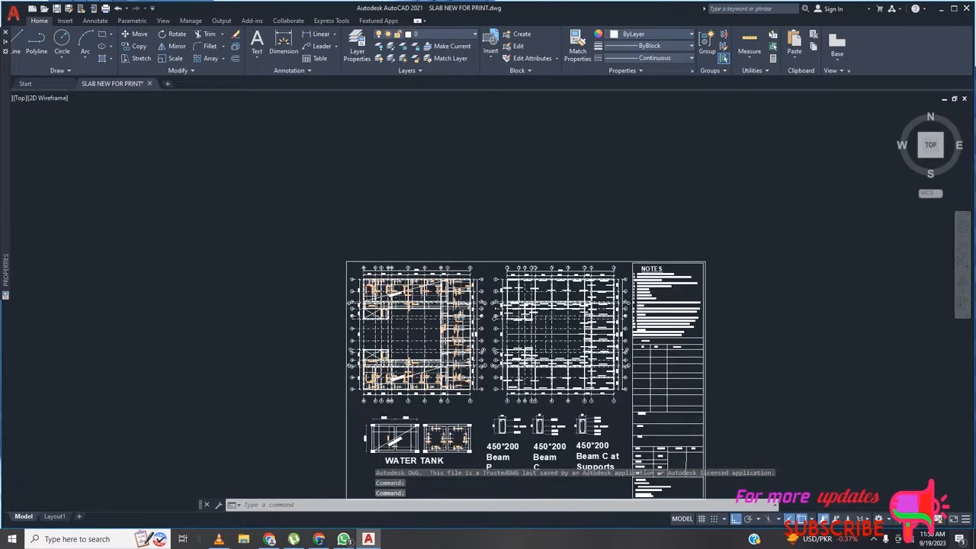
scroll(458, 228, "down", 1)
scroll(461, 312, "up", 4)
scroll(490, 255, "down", 1)
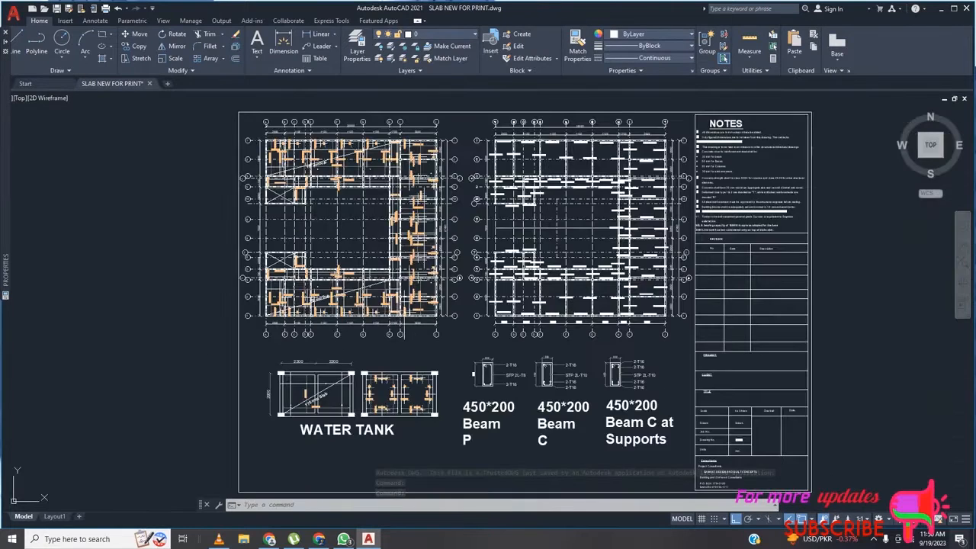
scroll(529, 207, "up", 4)
scroll(440, 323, "up", 4)
scroll(446, 322, "down", 3)
scroll(453, 320, "up", 3)
scroll(454, 320, "down", 3)
scroll(610, 328, "up", 5)
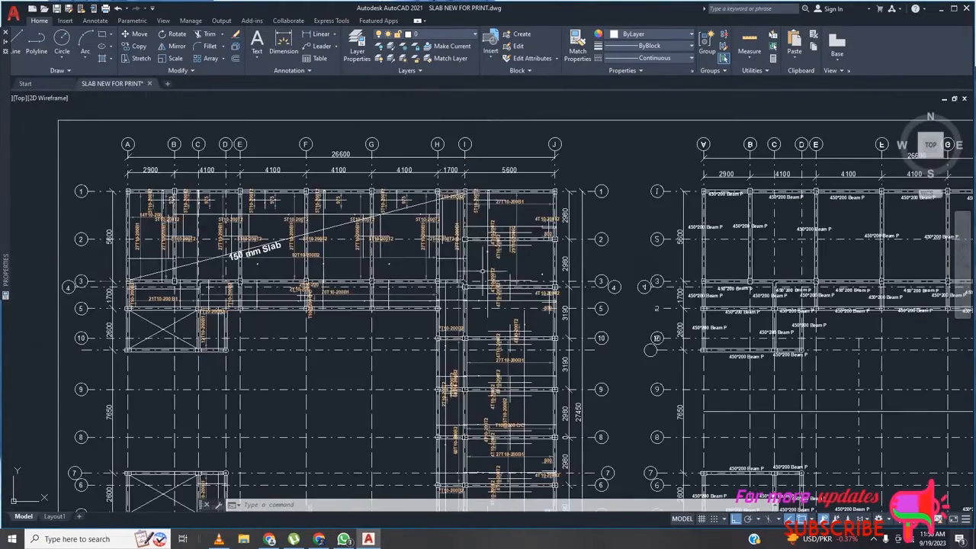
scroll(649, 348, "down", 4)
scroll(649, 348, "down", 4)
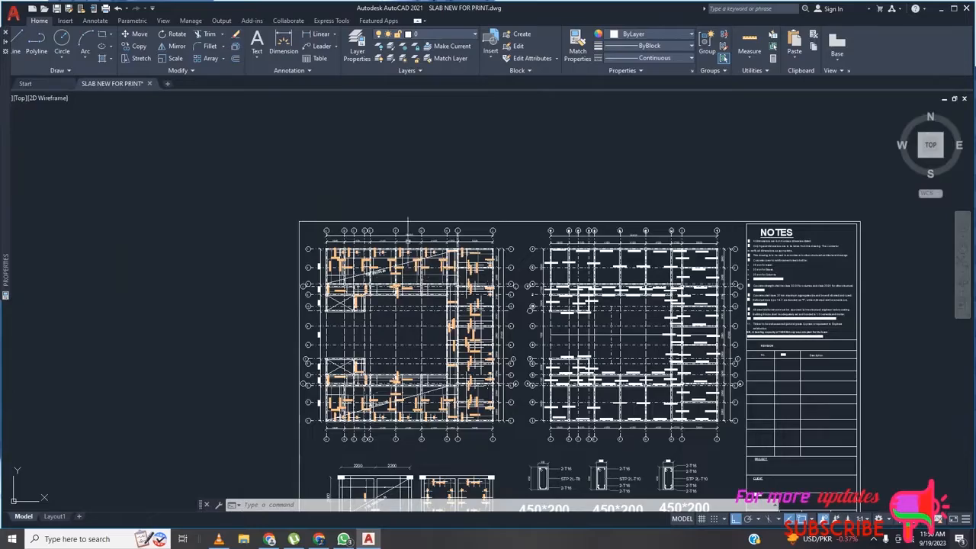
scroll(515, 348, "up", 5)
scroll(440, 286, "down", 5)
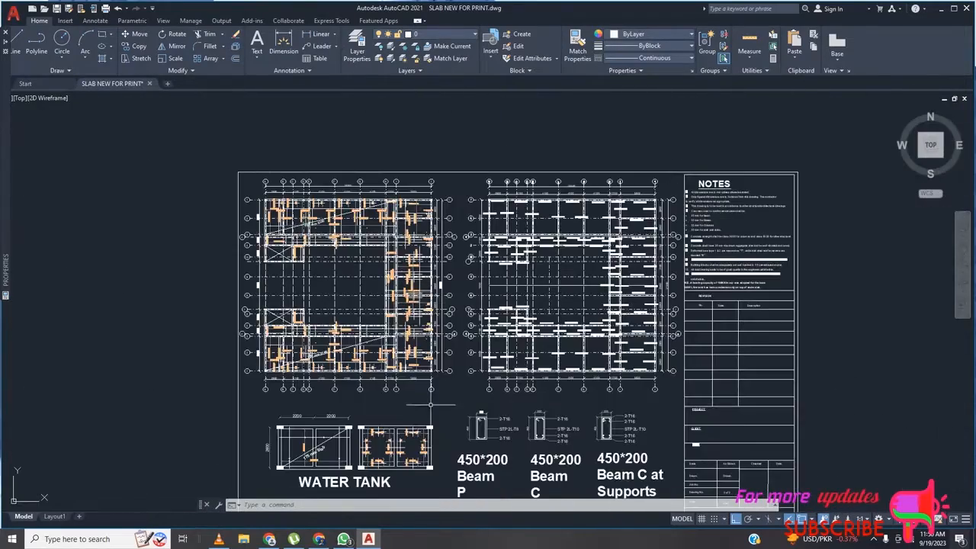
scroll(431, 404, "up", 4)
scroll(403, 398, "down", 4)
scroll(420, 366, "up", 2)
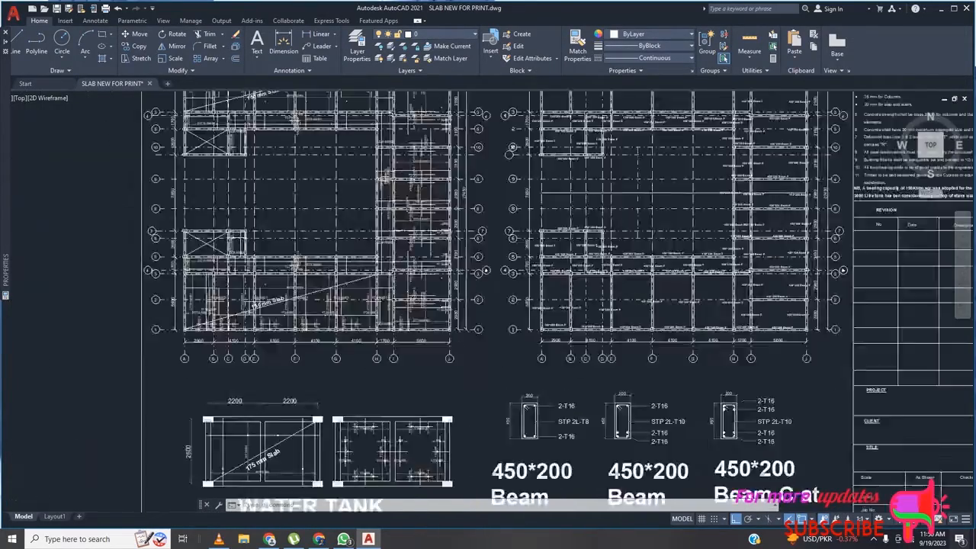
Step: Inspect the dimension between grid lines I and J below the slab reinforcement plan
scroll(421, 370, "up", 4)
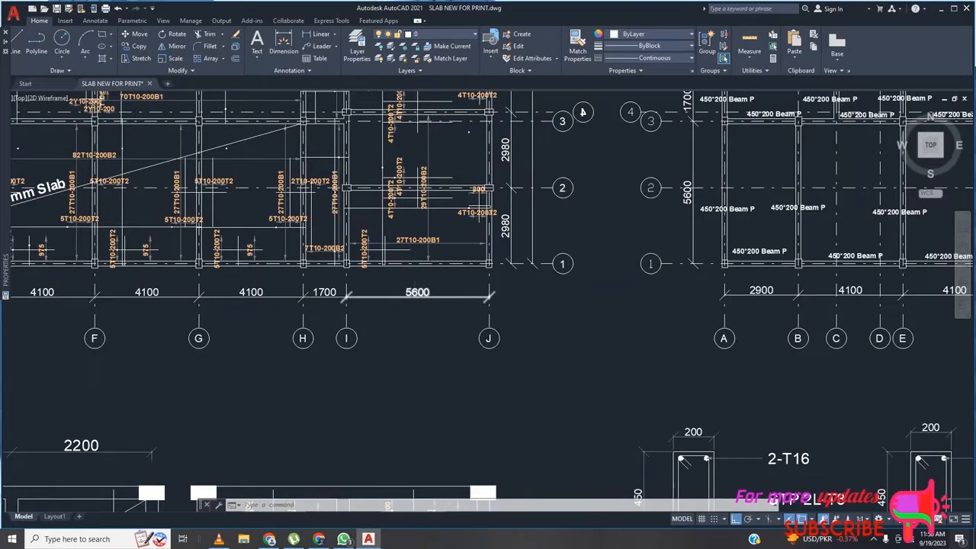
scroll(410, 302, "up", 5)
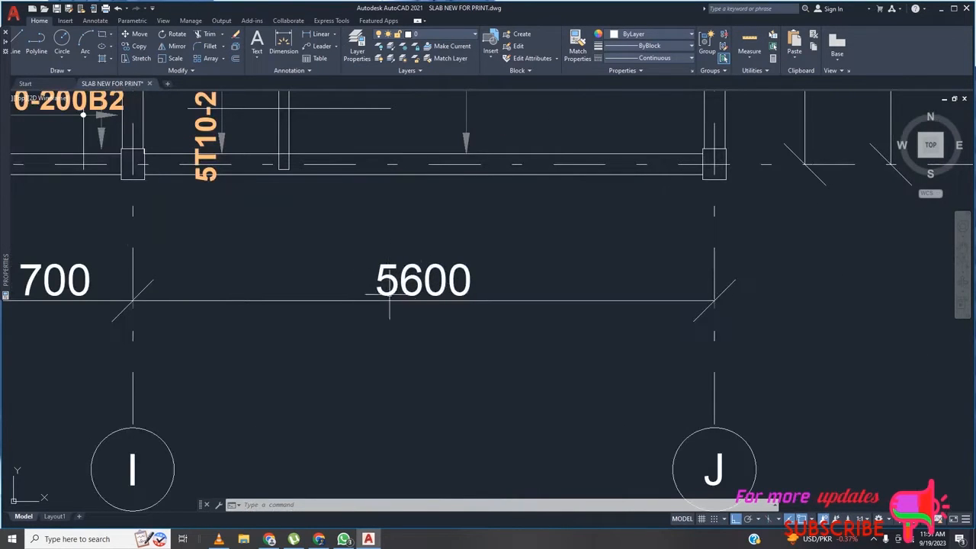
scroll(456, 287, "down", 5)
scroll(443, 283, "up", 5)
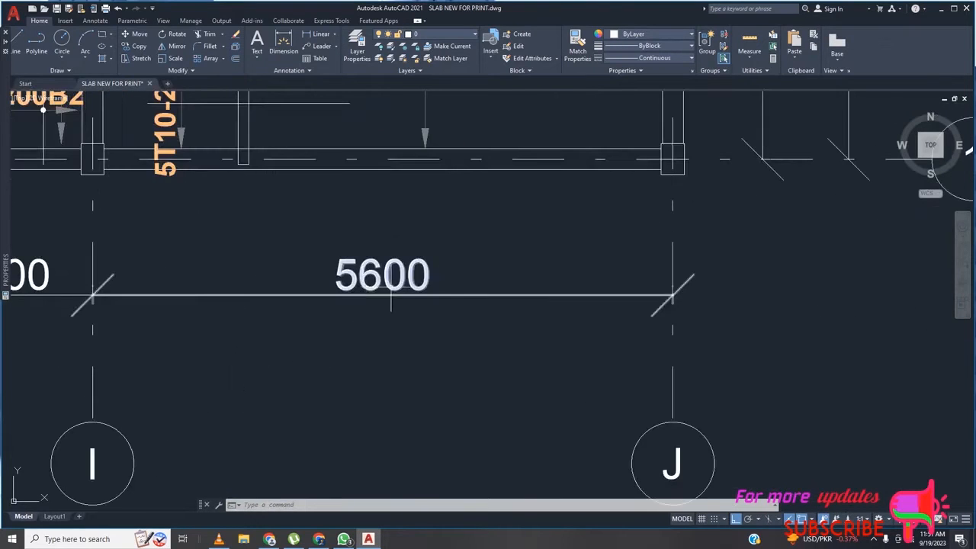
scroll(412, 290, "down", 3)
scroll(392, 299, "up", 4)
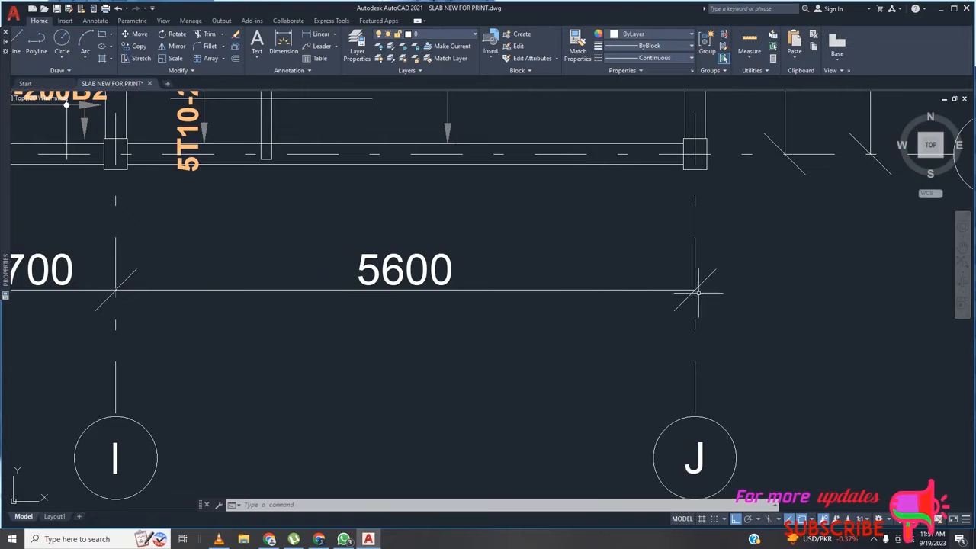
scroll(536, 292, "down", 8)
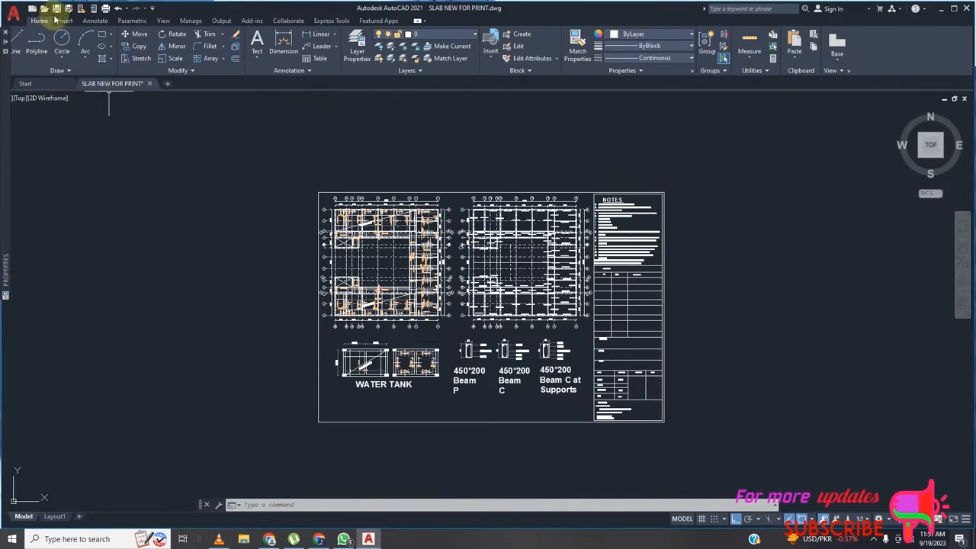
Step: Save the slab drawing and close AutoCAD
left_click(57, 9)
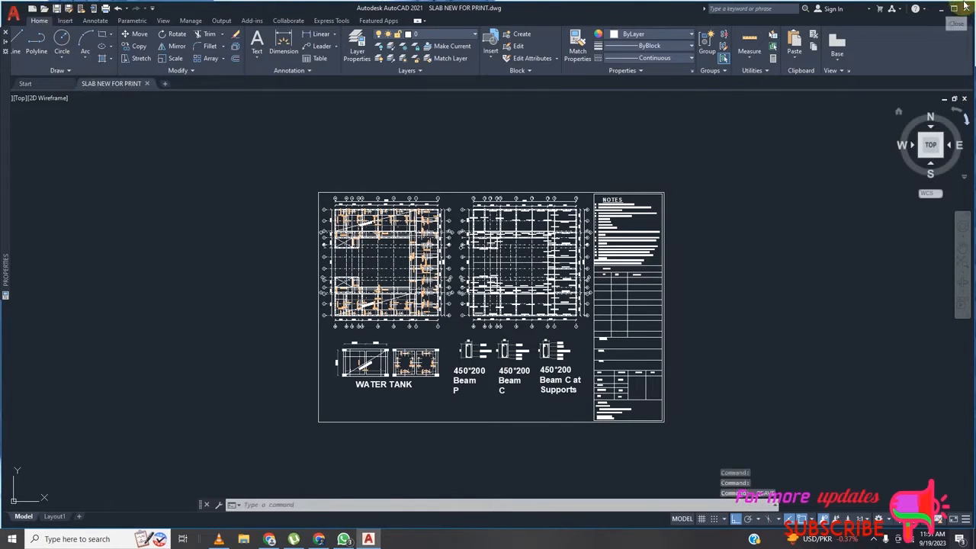
left_click(965, 9)
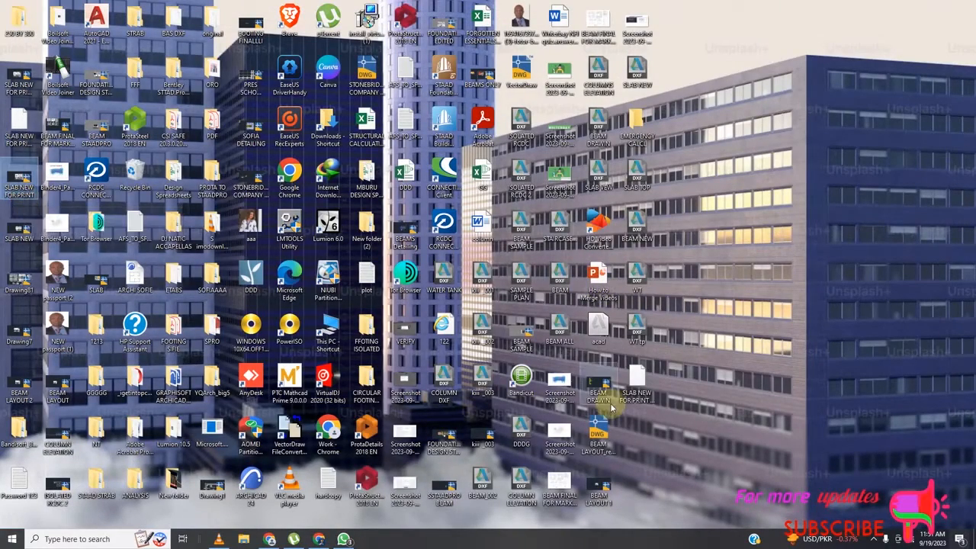
Step: Launch ARCHICAD 24 from the desktop and start a new project
left_click(254, 485)
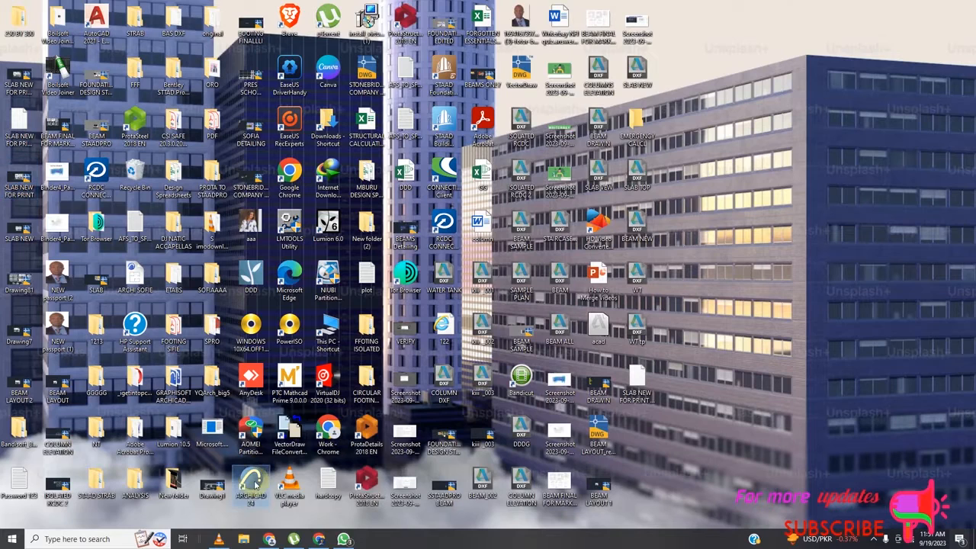
double_click(254, 484)
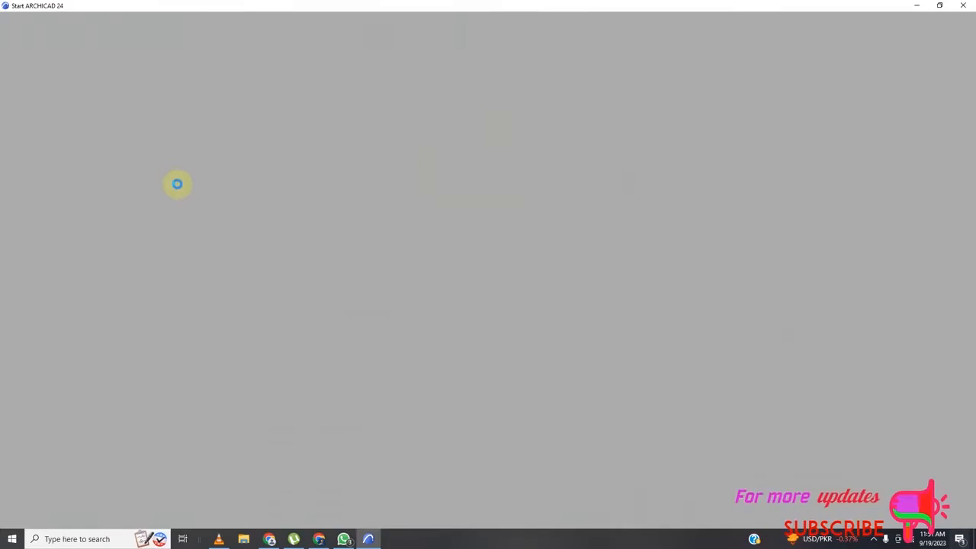
left_click(548, 278)
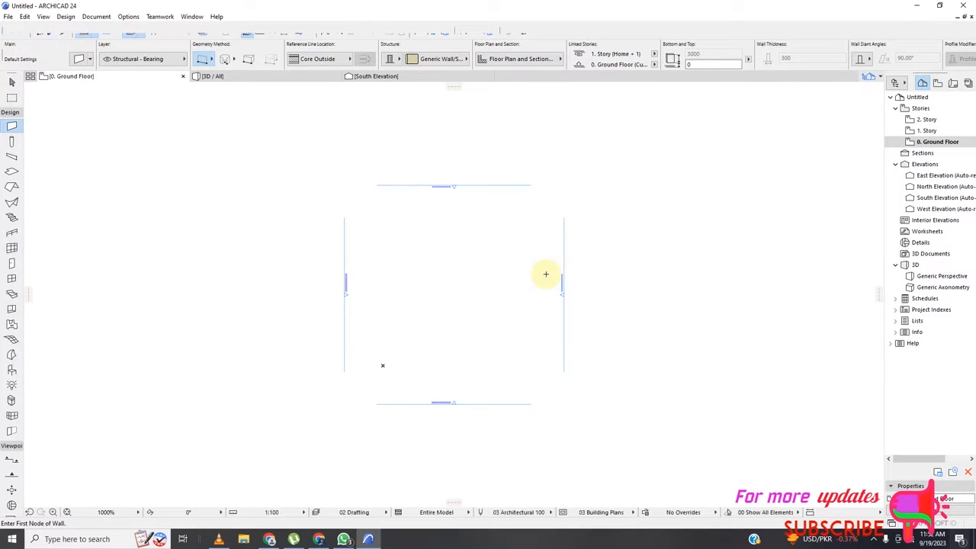
Step: Choose the DWG file SLAB NEW FOR PRINT from the Desktop to merge into the project
left_click(8, 16)
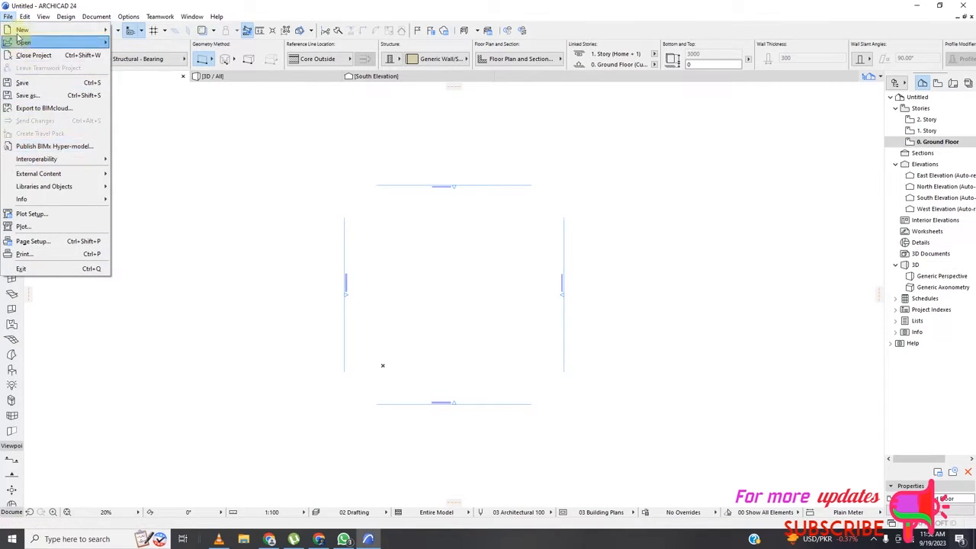
mouse_move(33, 163)
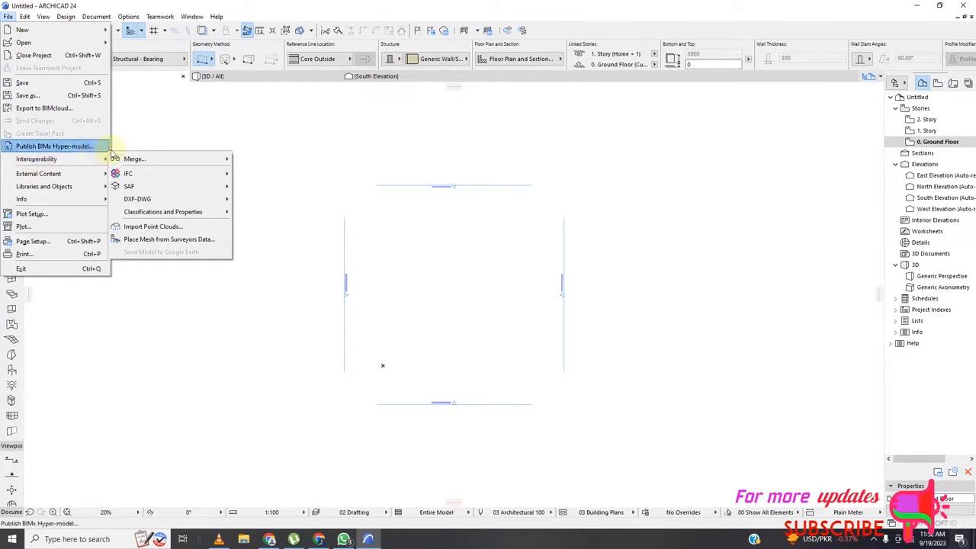
mouse_move(140, 160)
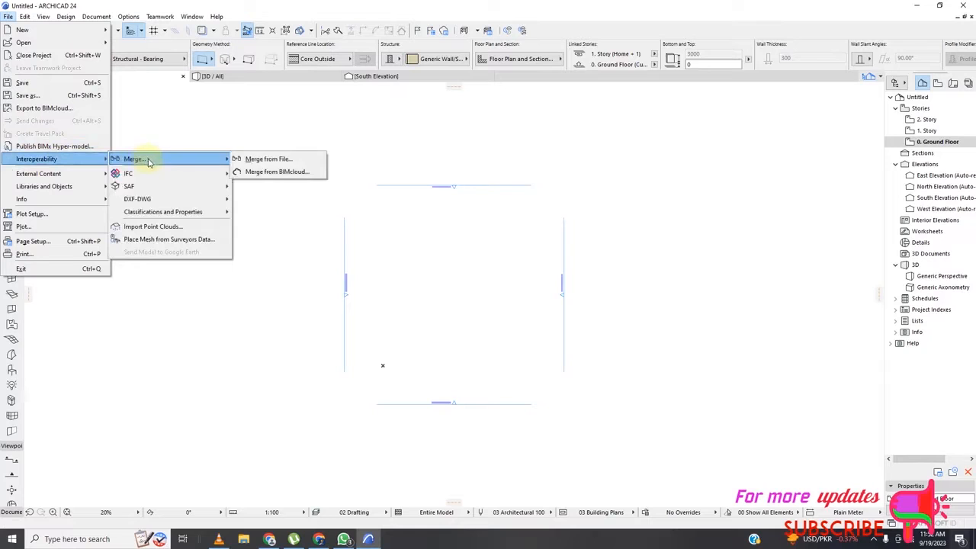
left_click(259, 158)
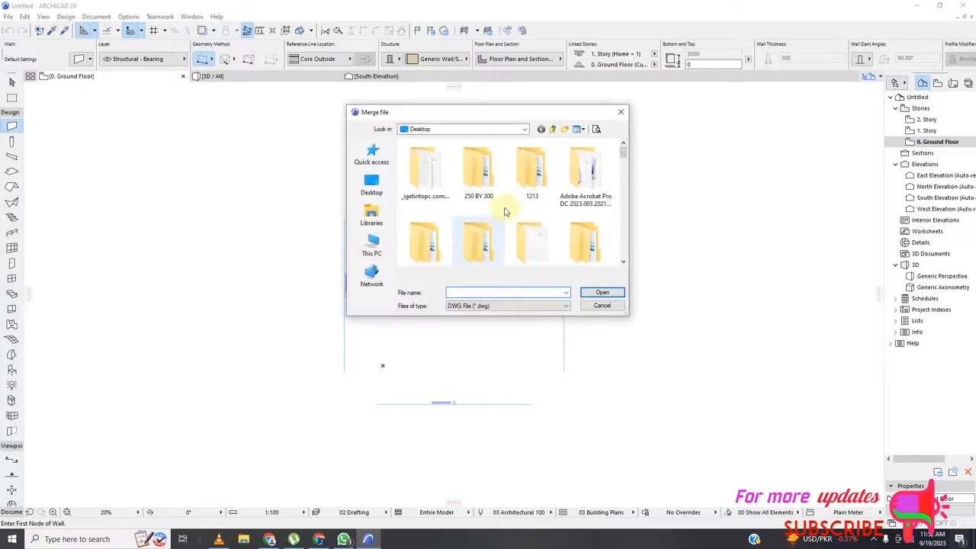
left_click(371, 186)
scroll(468, 202, "down", 10)
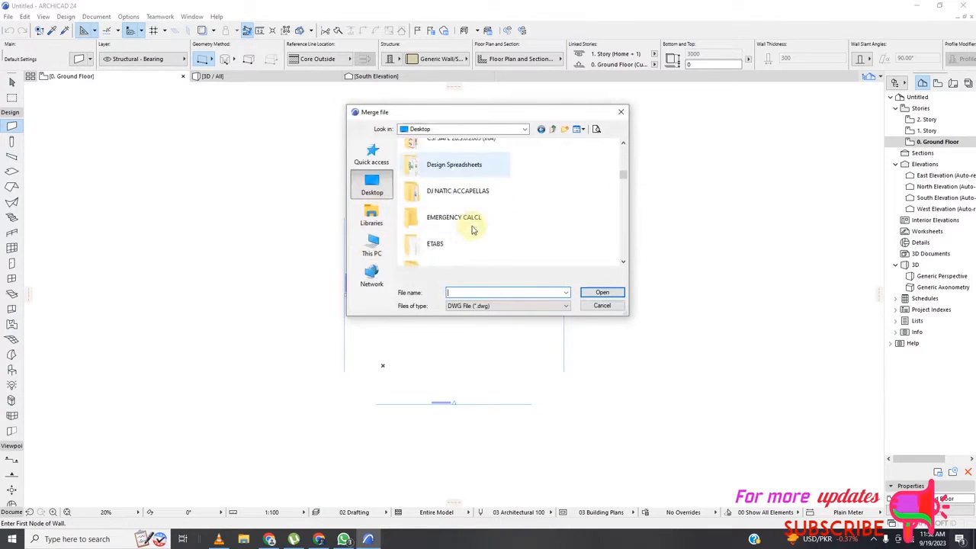
scroll(459, 219, "down", 8)
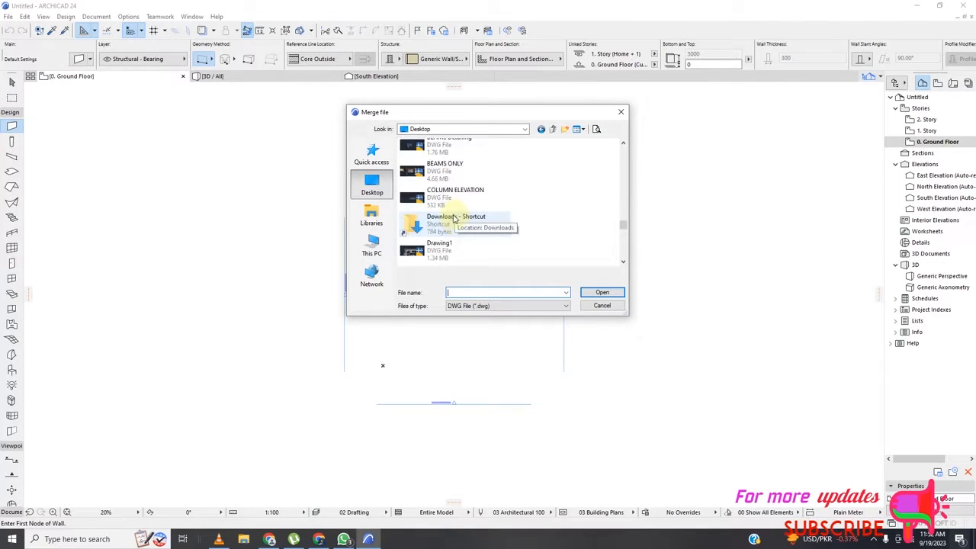
scroll(453, 229, "down", 5)
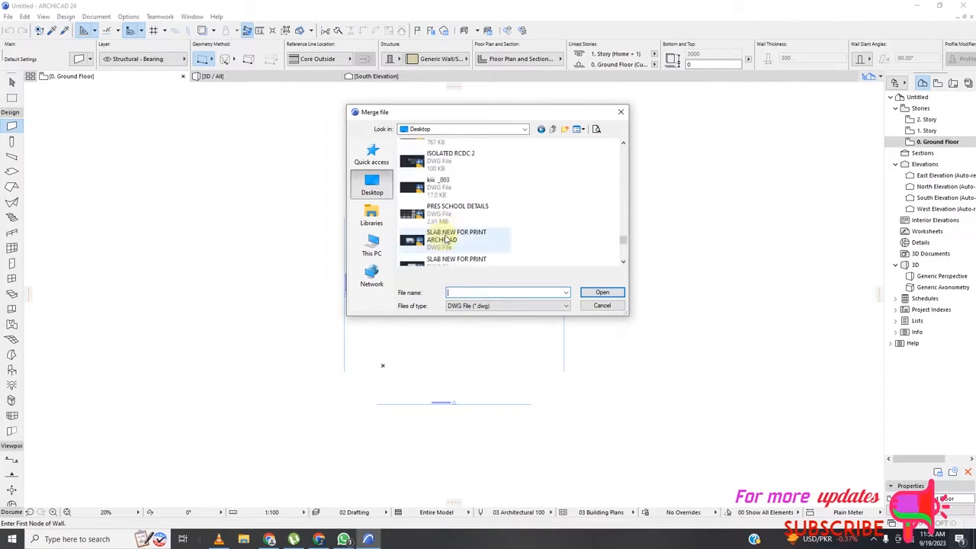
scroll(454, 237, "down", 3)
scroll(461, 236, "up", 2)
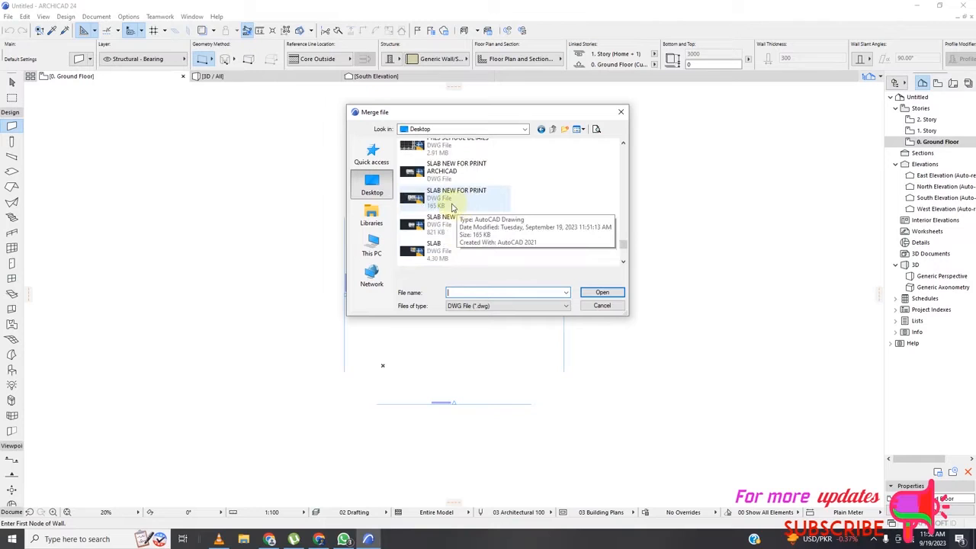
left_click(453, 203)
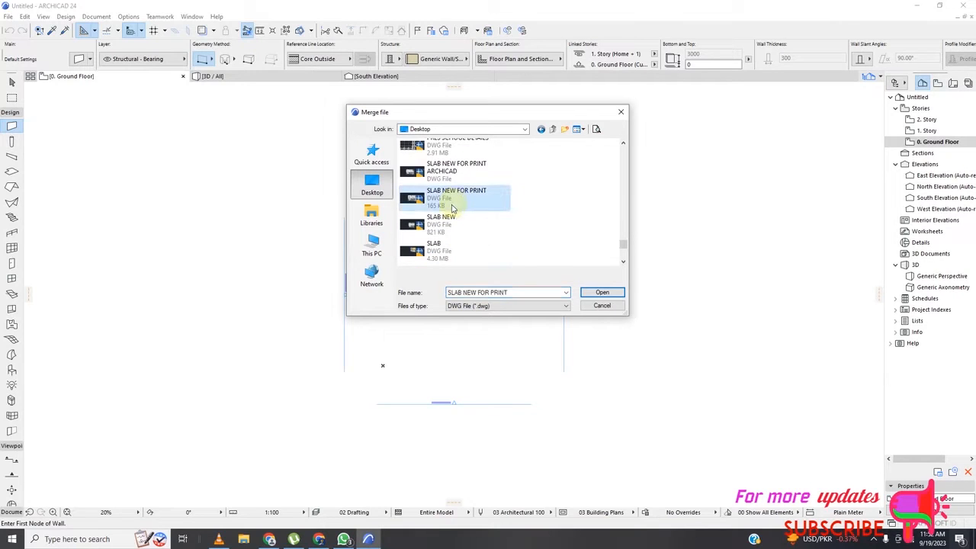
left_click(603, 292)
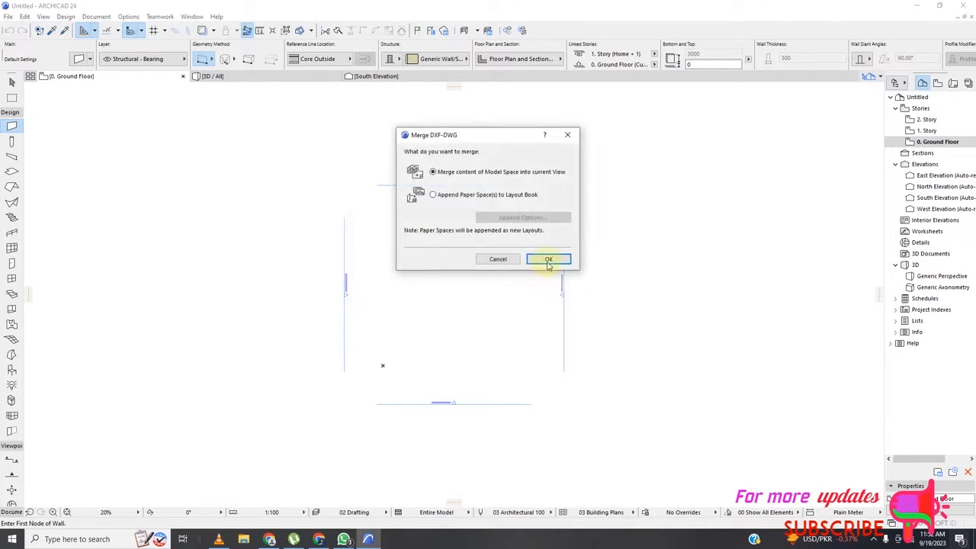
Step: Merge the Model Space content onto the Ground Floor near the project origin, skipping all missing references and importing the checked layers
left_click(548, 260)
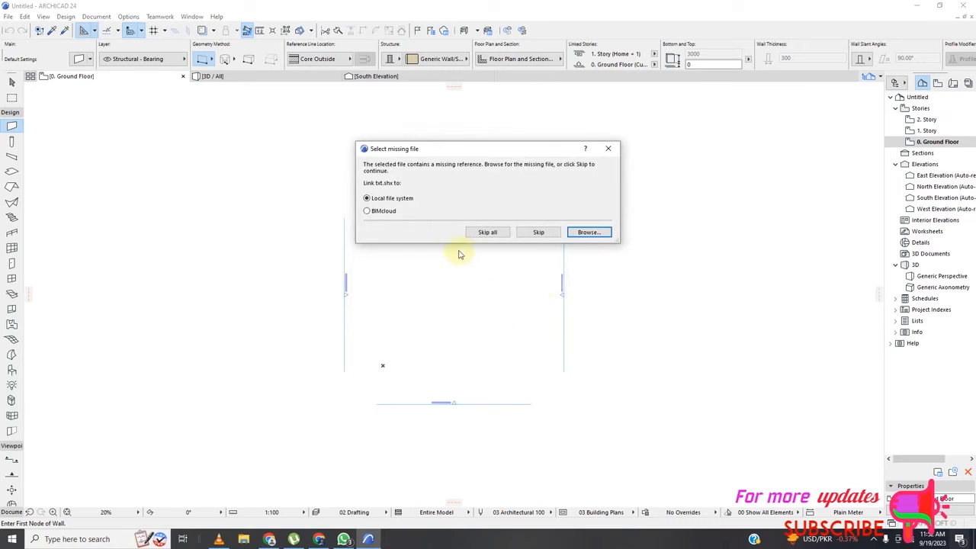
left_click(486, 232)
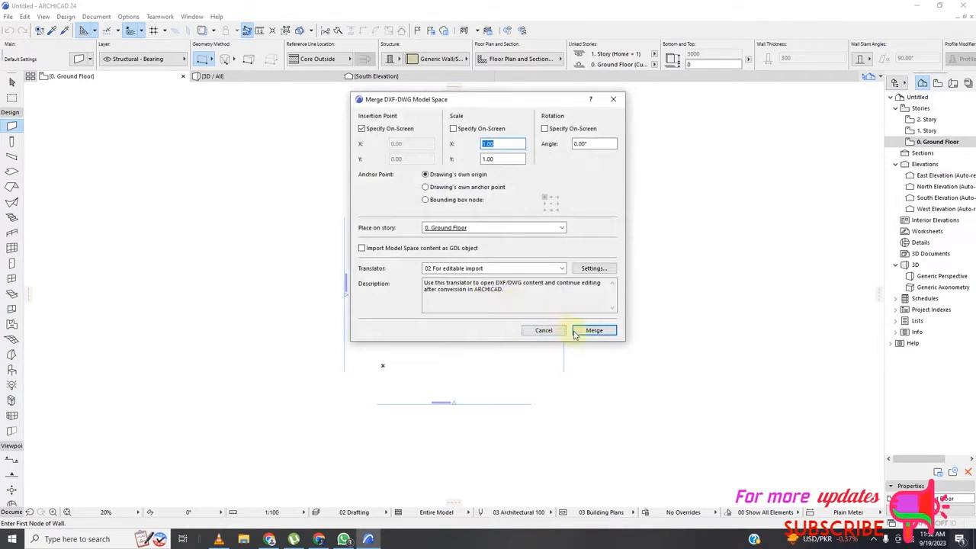
left_click(595, 330)
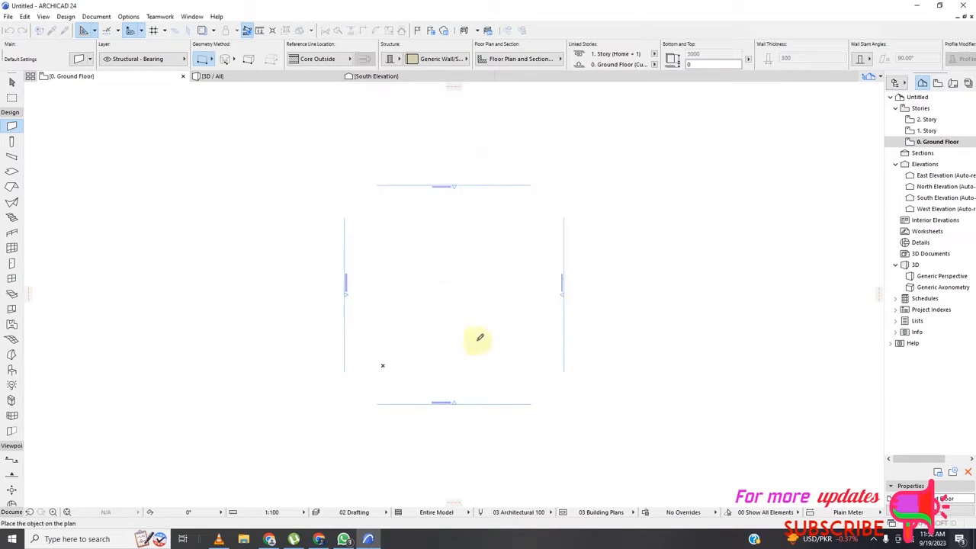
left_click(371, 359)
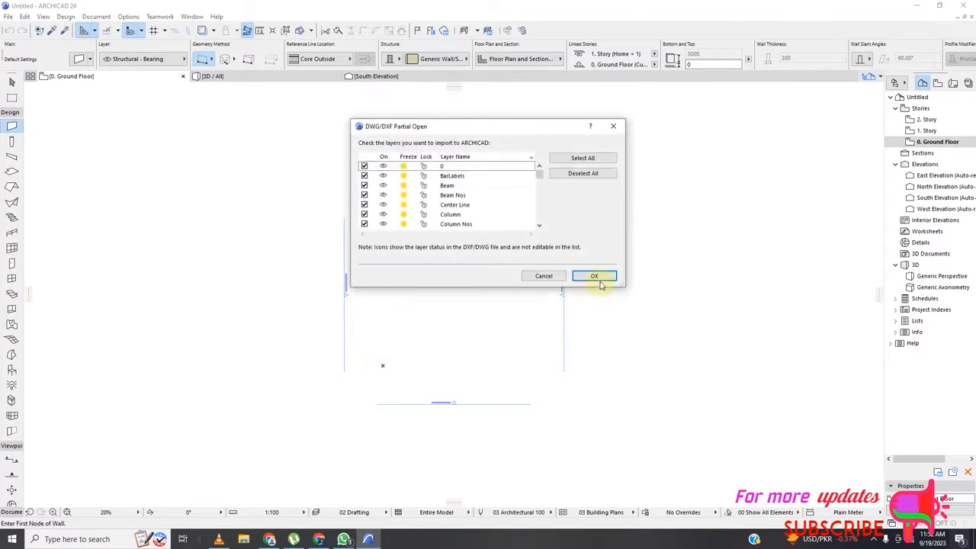
left_click(595, 276)
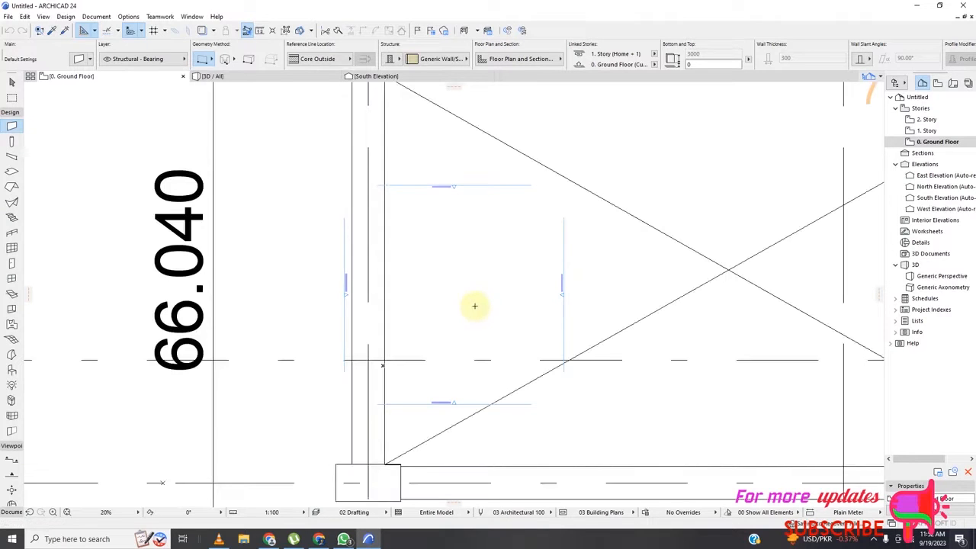
Step: Examine the dimension values along the grid lines of the merged slab plan, including the bays beside grid J
scroll(461, 309, "down", 8)
scroll(450, 326, "down", 6)
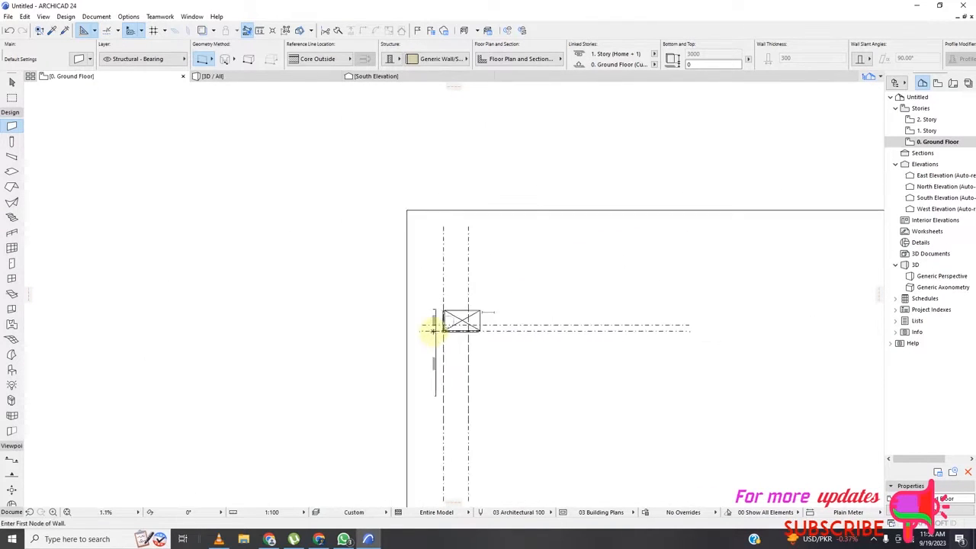
scroll(458, 267, "up", 10)
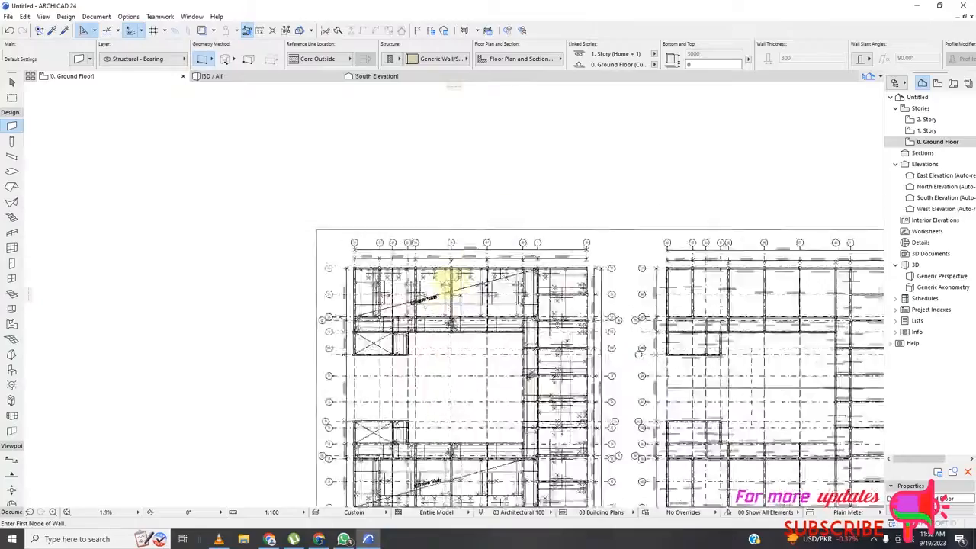
scroll(457, 259, "down", 10)
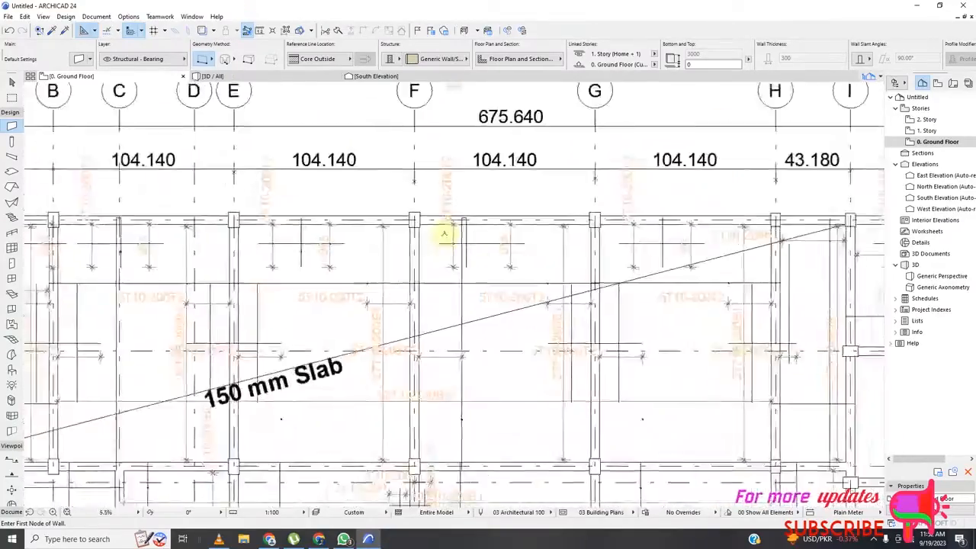
scroll(537, 397, "up", 7)
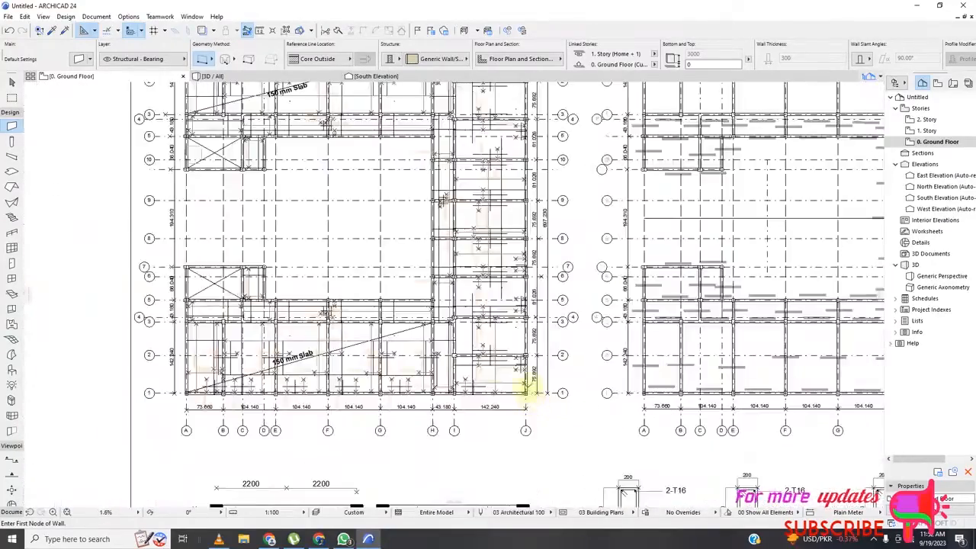
scroll(534, 373, "up", 2)
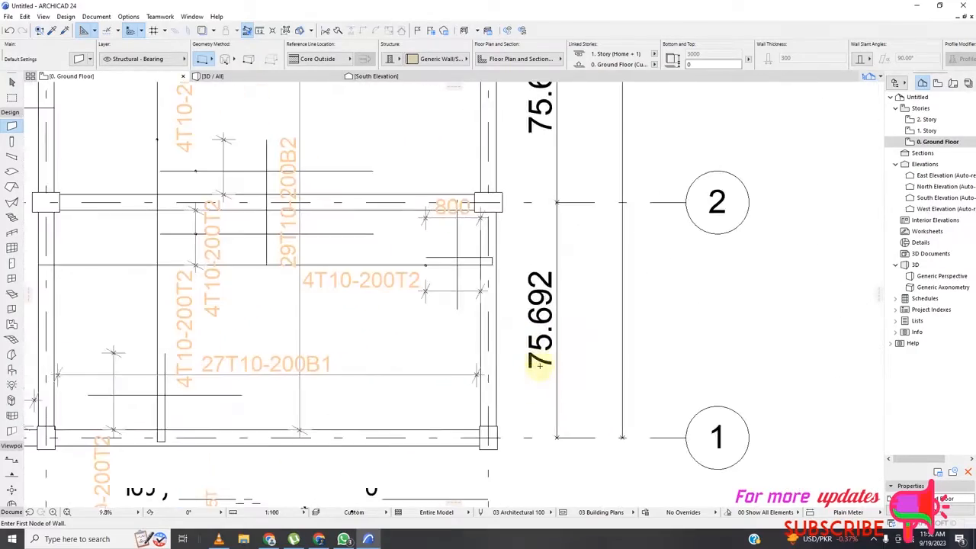
scroll(538, 369, "down", 3)
scroll(381, 474, "up", 3)
scroll(407, 450, "down", 1)
scroll(404, 442, "up", 2)
scroll(447, 403, "down", 4)
scroll(429, 423, "up", 3)
scroll(451, 397, "down", 3)
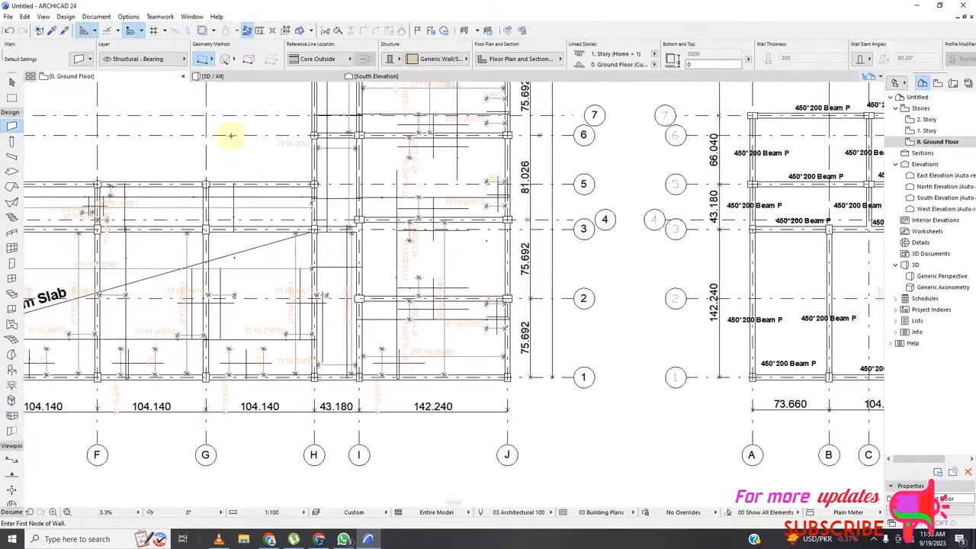
Step: Check the project's working units, and compare them with the dimension between grids I and J
left_click(128, 17)
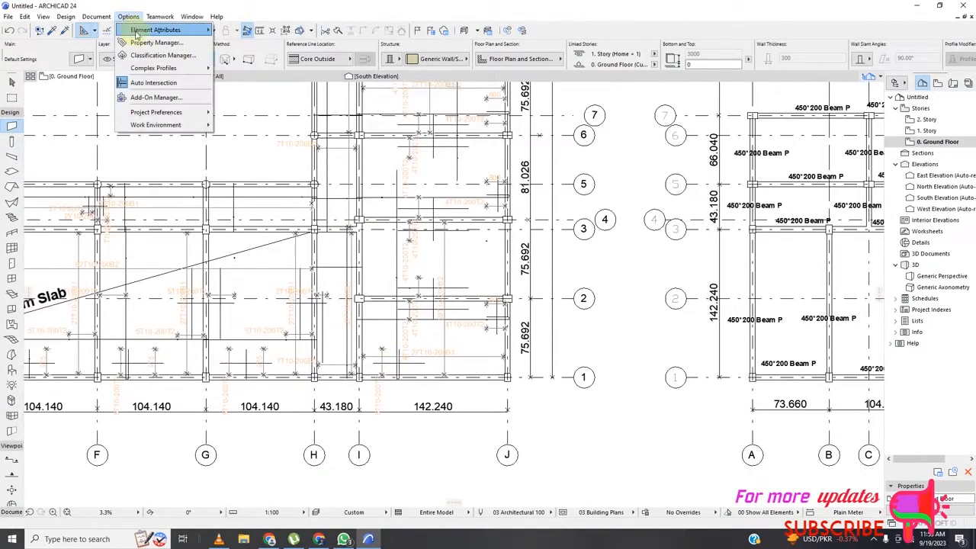
mouse_move(158, 114)
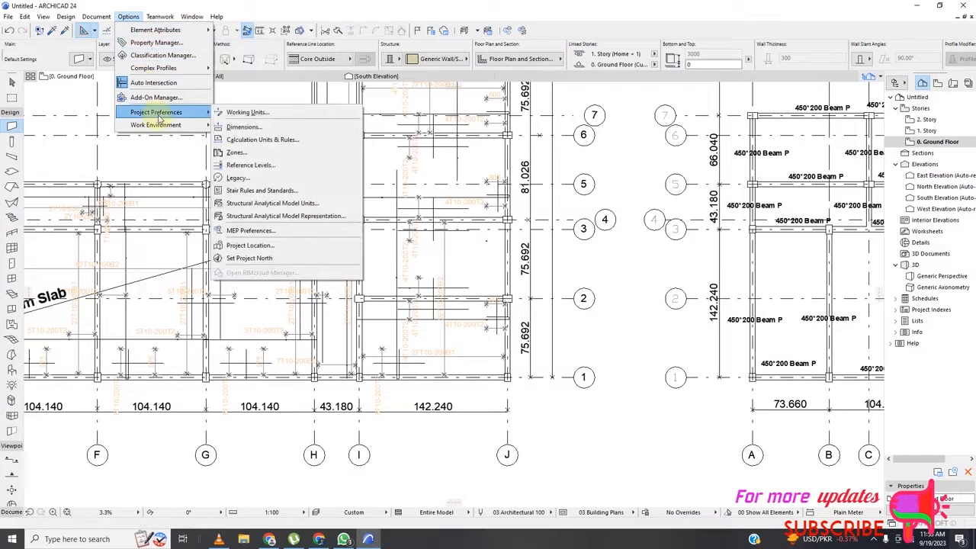
left_click(236, 113)
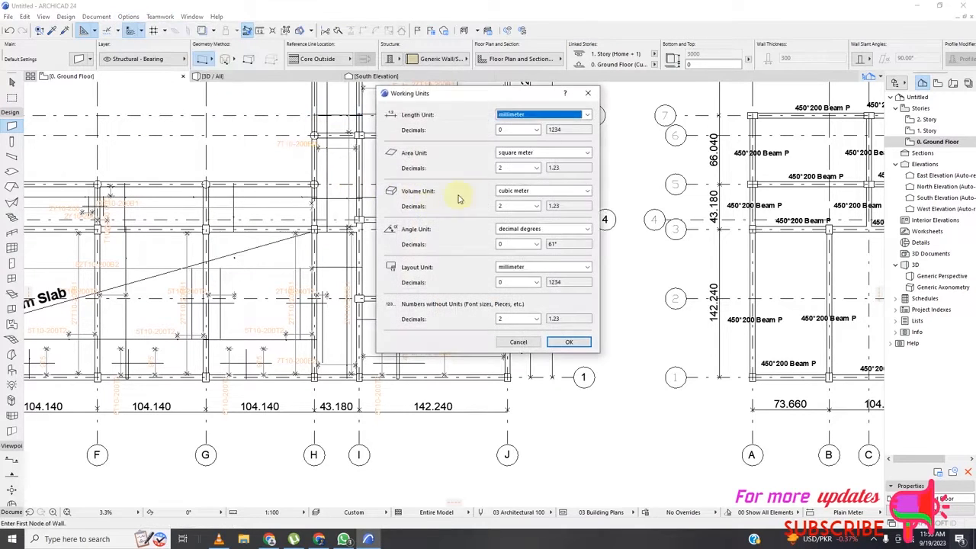
left_click(565, 342)
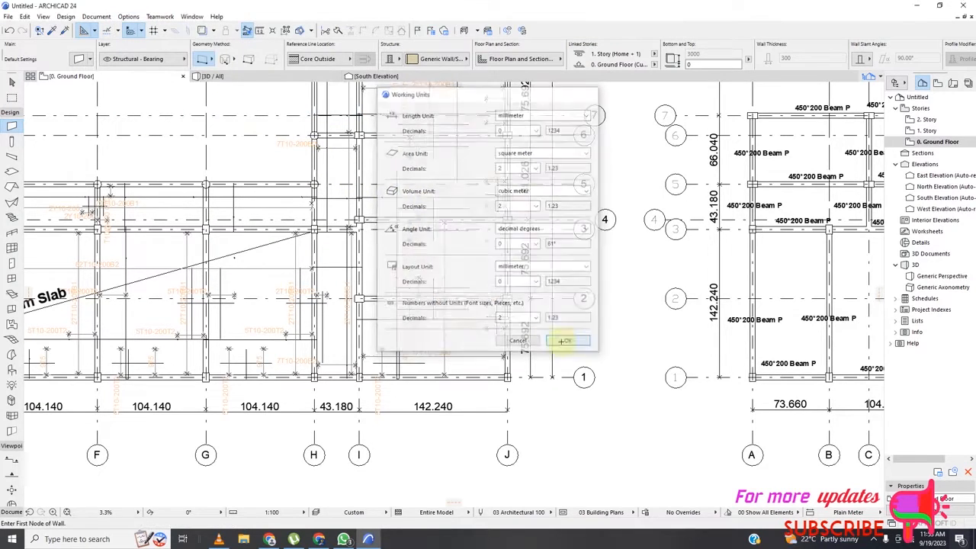
scroll(419, 408, "up", 3)
scroll(430, 412, "up", 3)
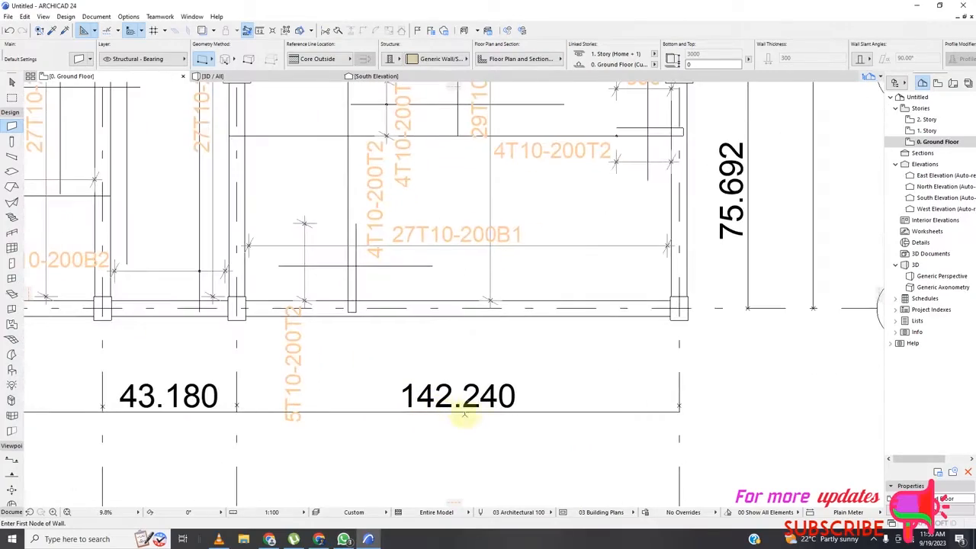
scroll(507, 394, "down", 8)
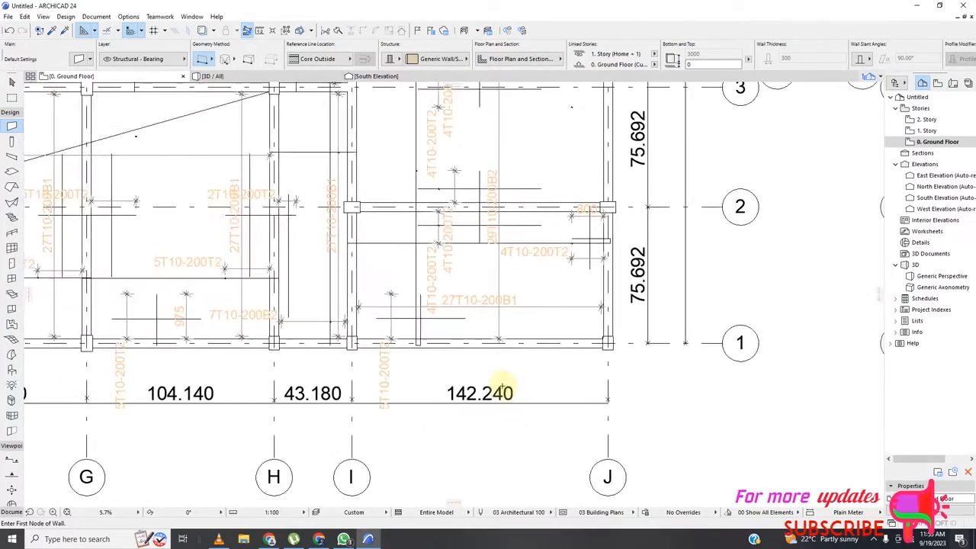
scroll(442, 375, "down", 4)
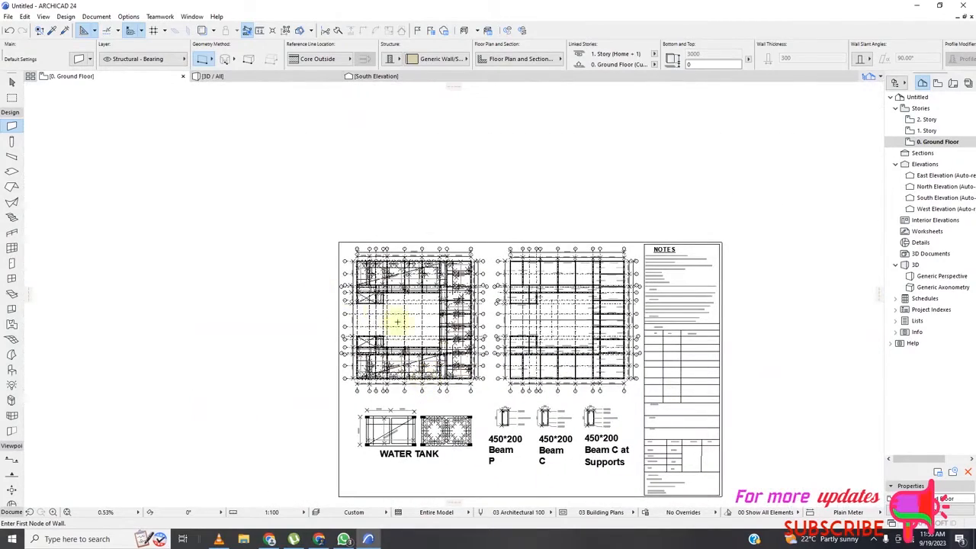
scroll(460, 320, "down", 1)
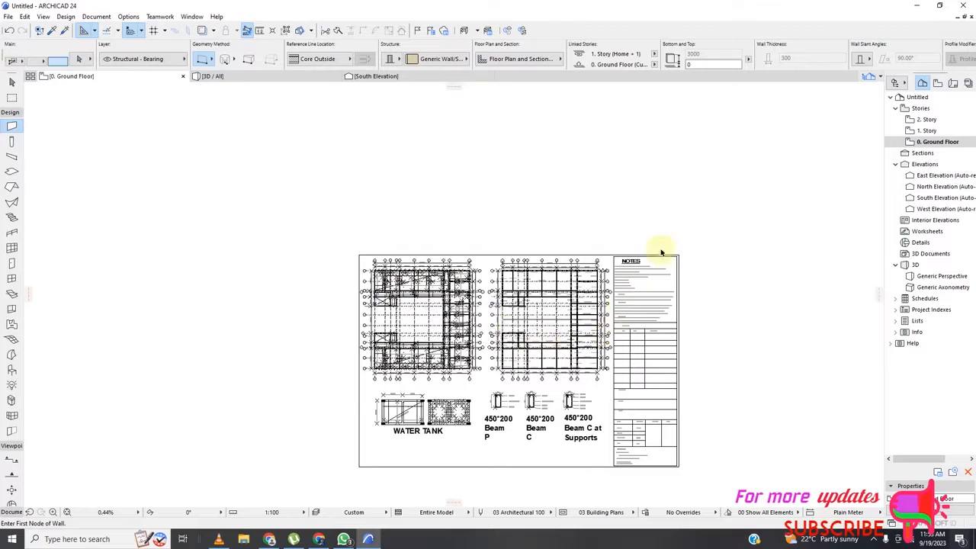
left_click(698, 244)
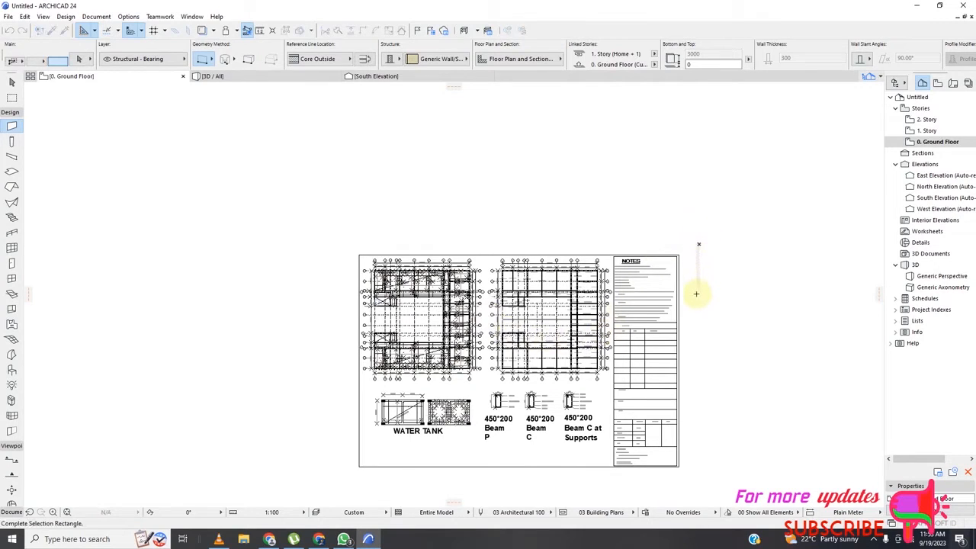
left_click(348, 483)
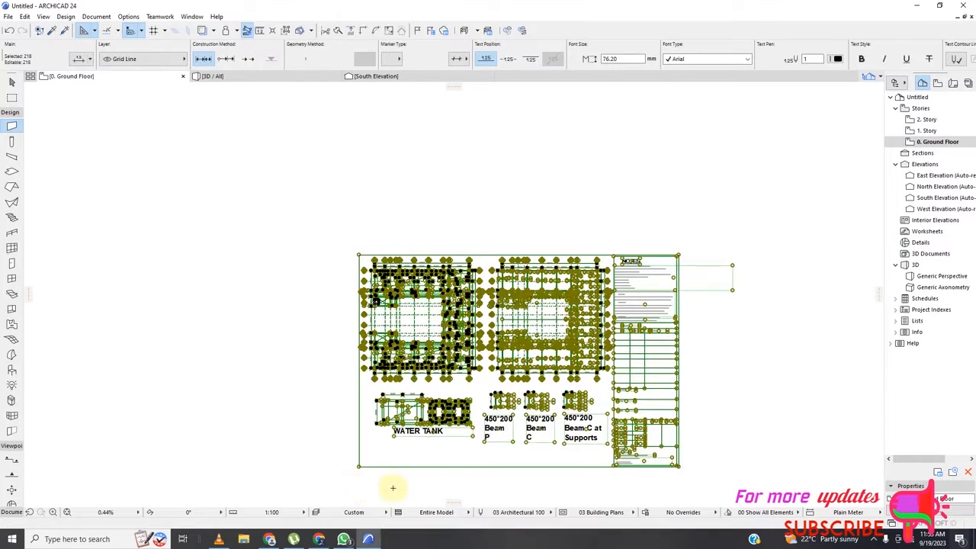
key("Escape")
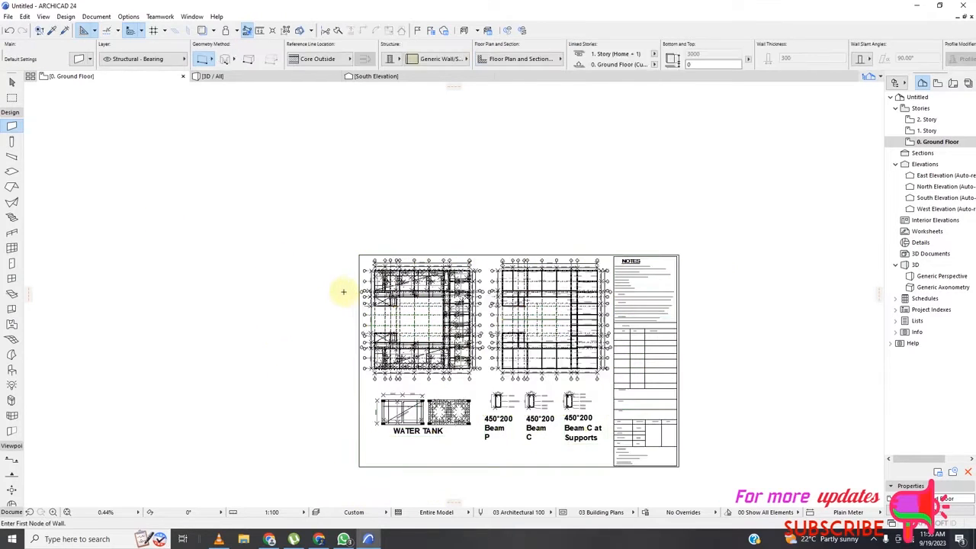
Step: Draw a marquee around the entire drawing sheet and select all of its elements
left_click(10, 99)
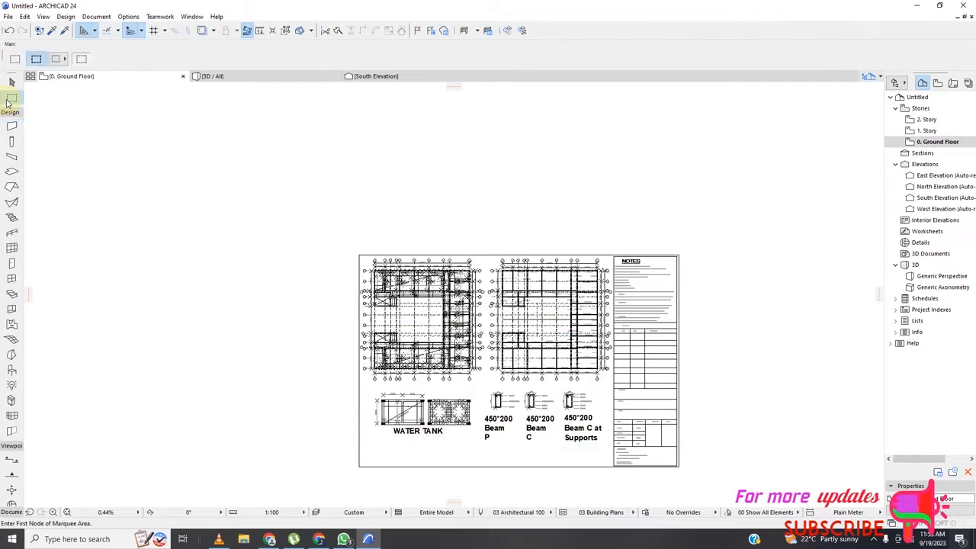
left_click(351, 239)
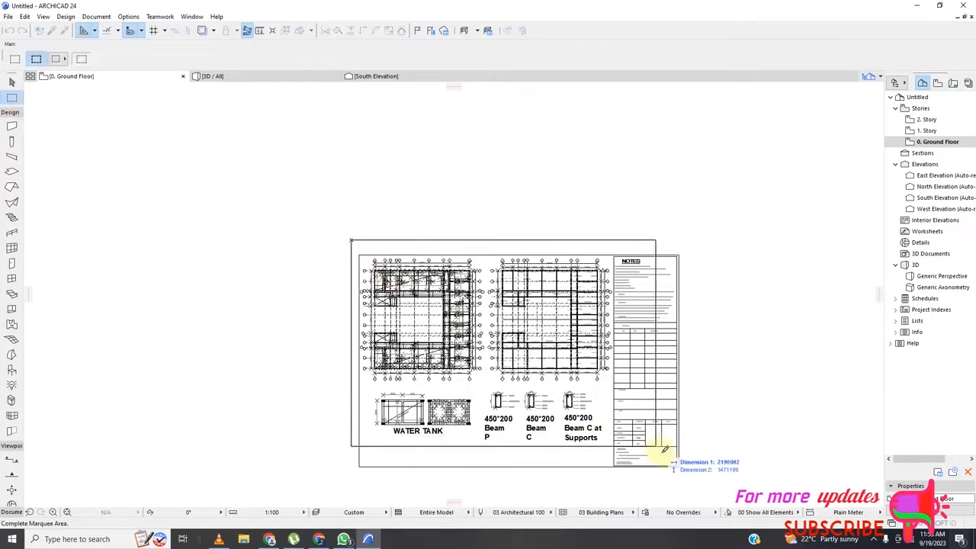
left_click(691, 479)
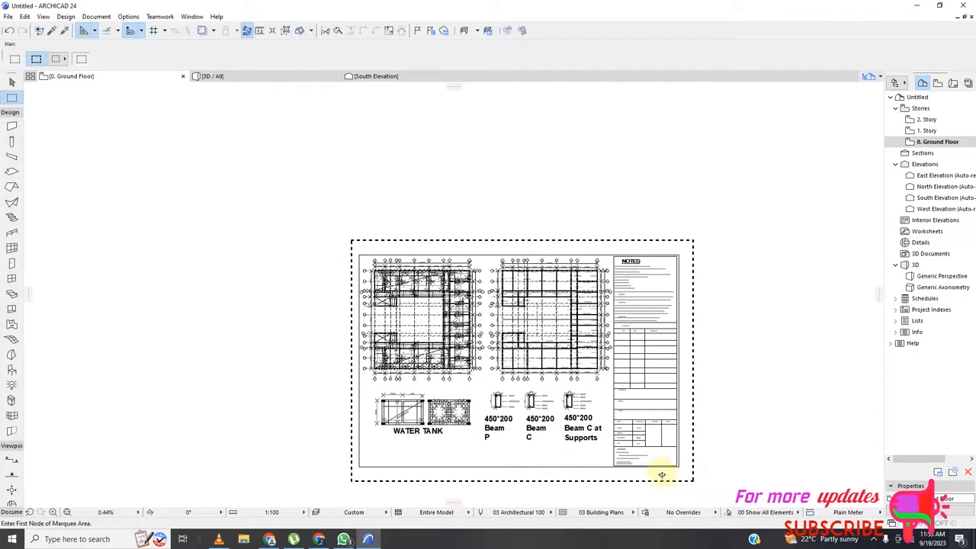
key("ctrl+a")
key("Escape")
Step: Resize all selected elements graphically from grid I, scaling the distance between grids I and J to 5600 mm
scroll(541, 301, "down", 2)
scroll(495, 347, "up", 3)
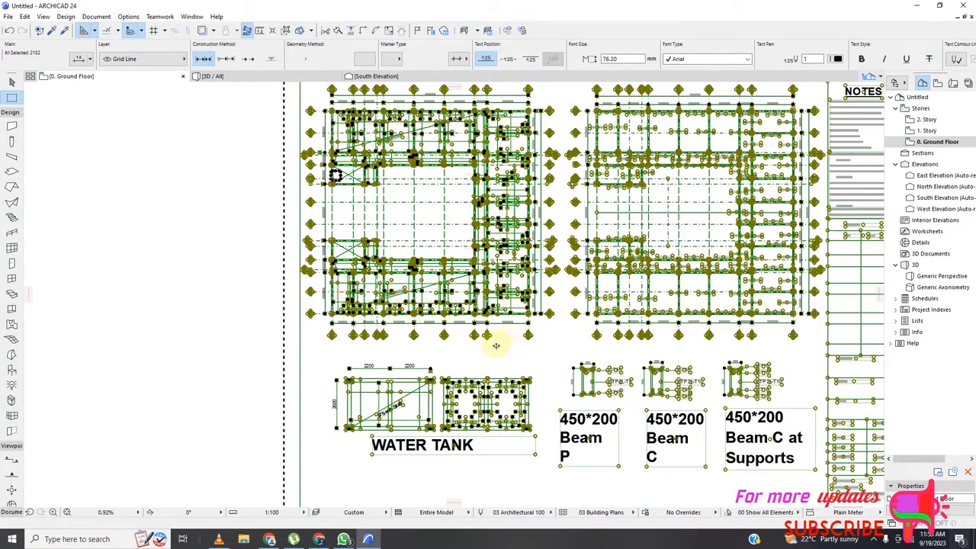
scroll(486, 324, "up", 2)
scroll(503, 290, "up", 1)
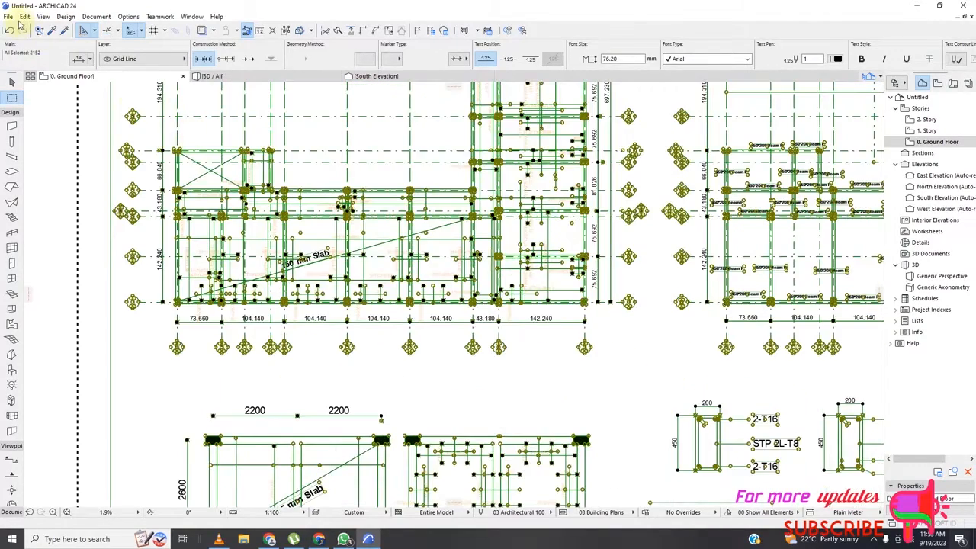
left_click(25, 16)
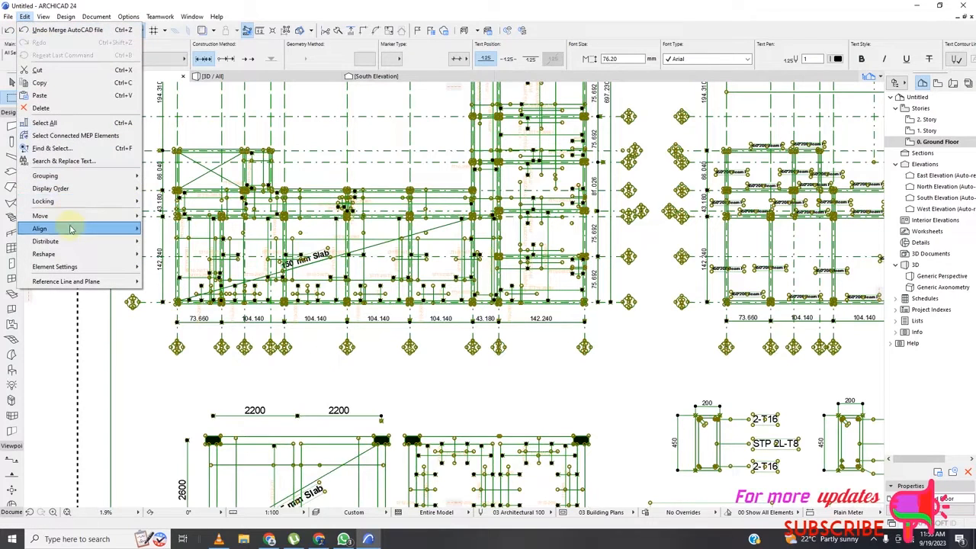
mouse_move(86, 257)
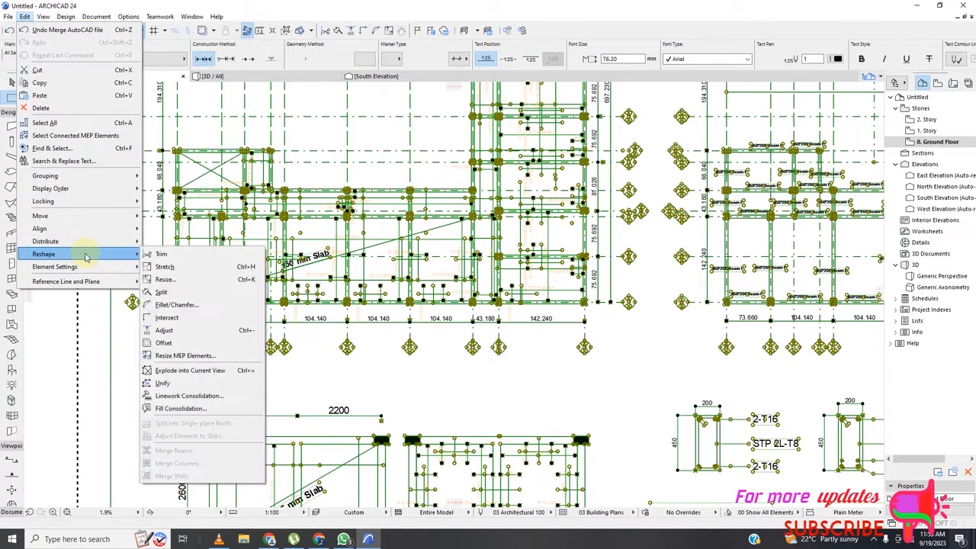
left_click(171, 279)
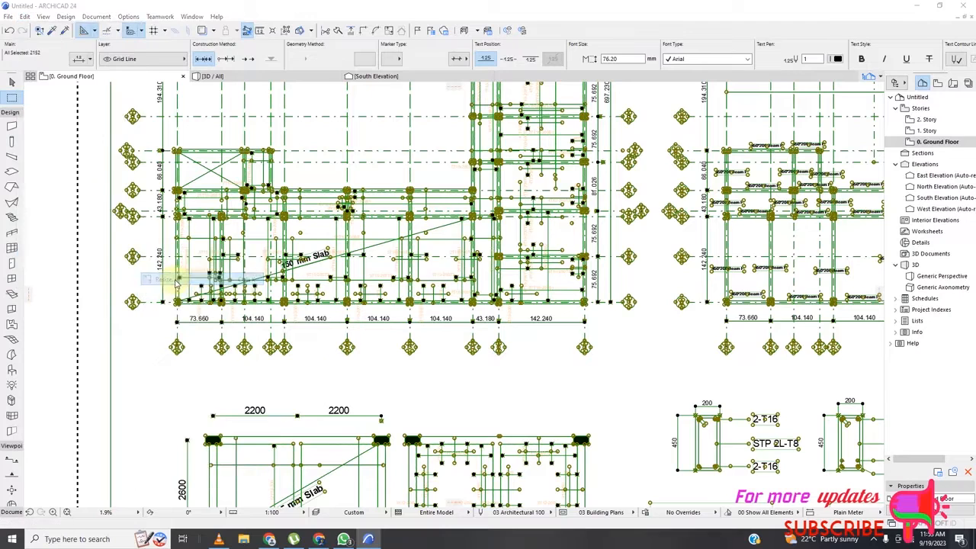
left_click(529, 267)
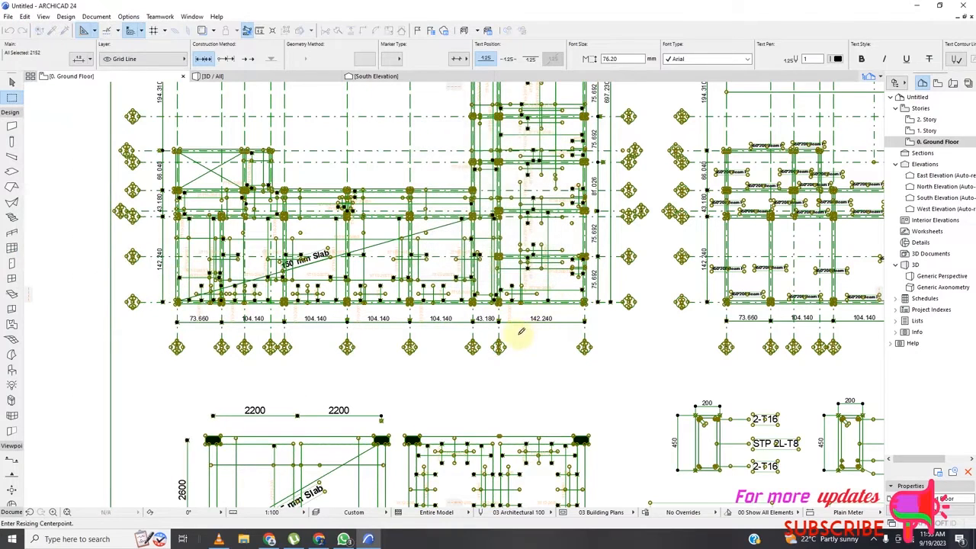
scroll(500, 319, "up", 5)
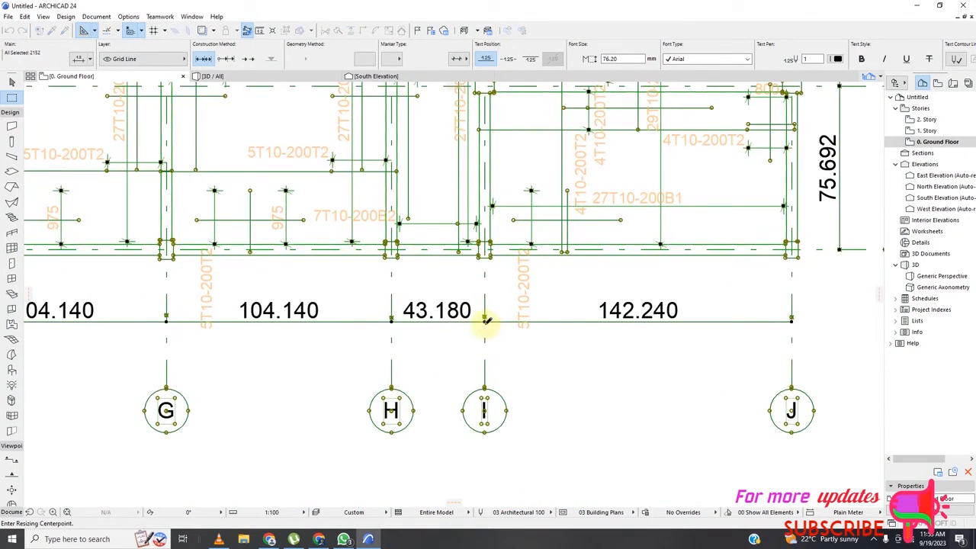
left_click(485, 319)
left_click(793, 318)
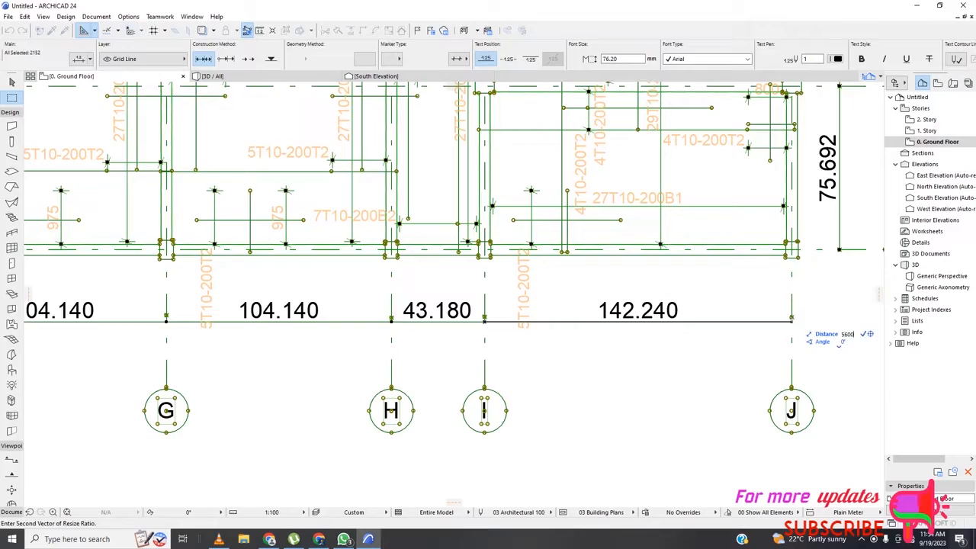
left_click(497, 324)
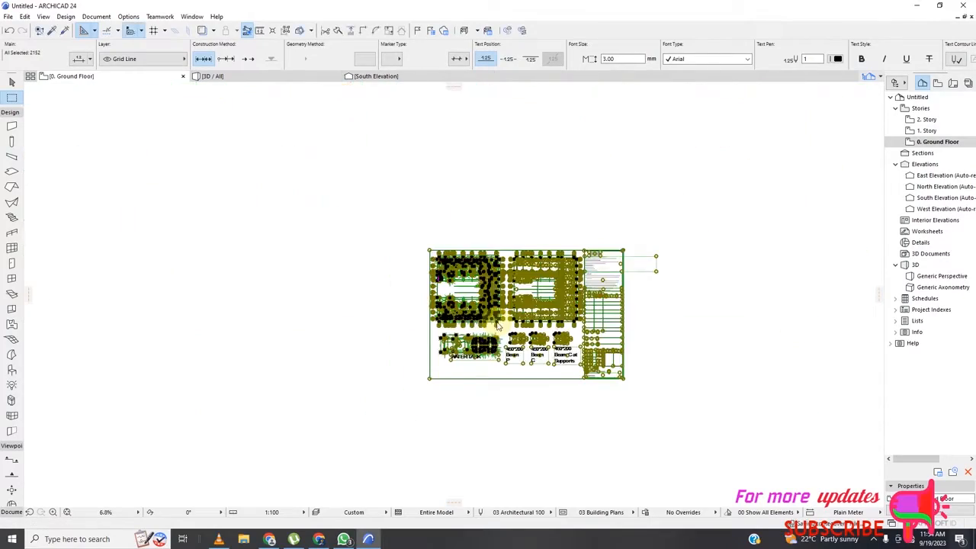
Step: Inspect the dimensions of the resized slab plan around grids G to J and 1 to 3
scroll(496, 321, "up", 6)
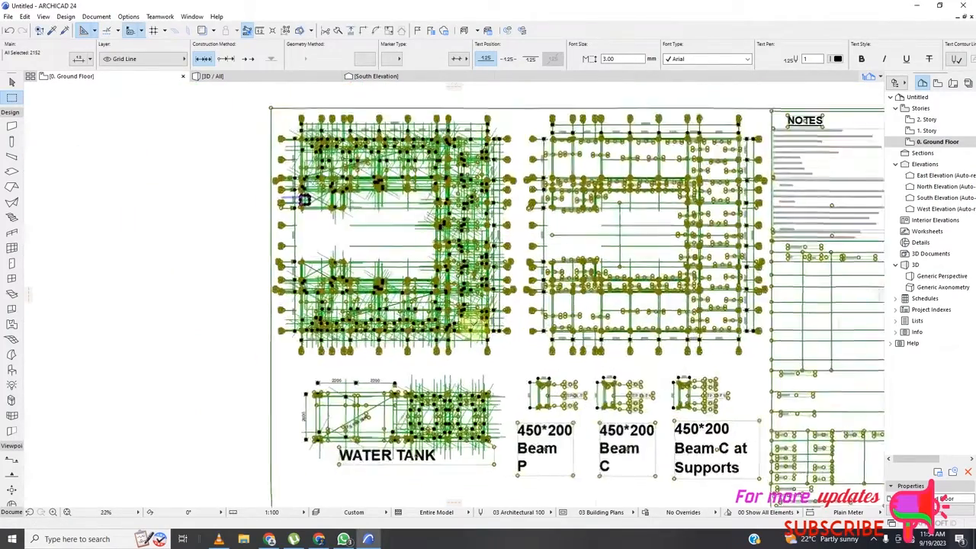
scroll(427, 326, "up", 4)
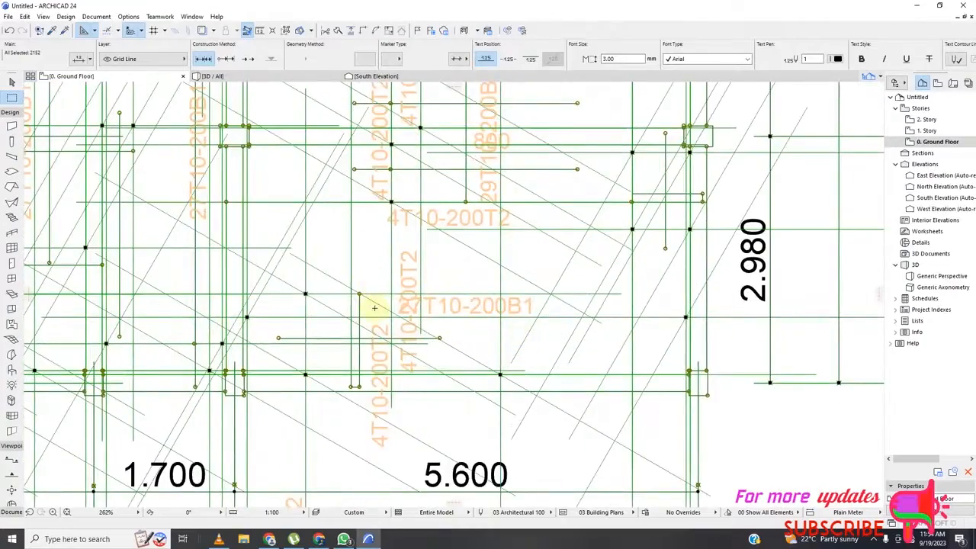
scroll(427, 320, "down", 5)
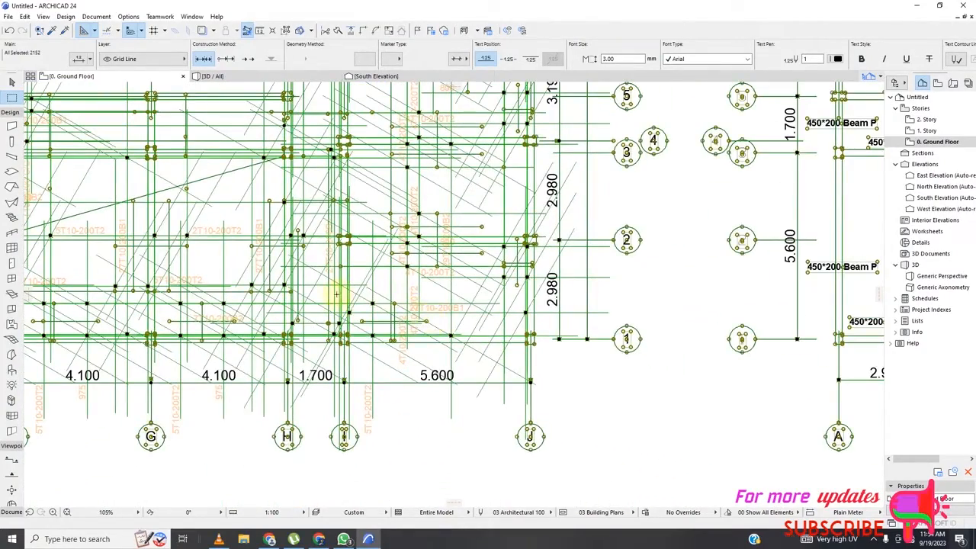
scroll(347, 315, "up", 3)
scroll(347, 314, "up", 2)
scroll(454, 374, "down", 5)
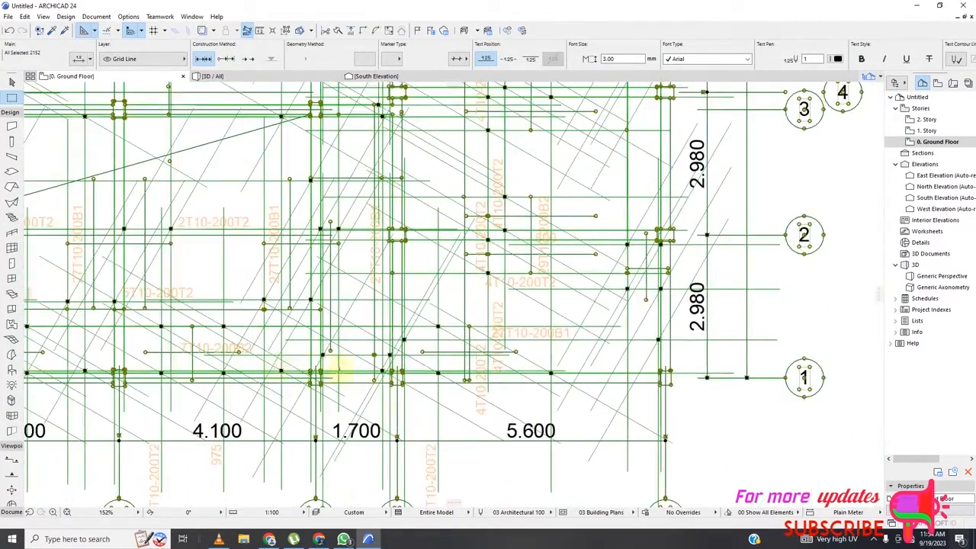
scroll(471, 452, "up", 5)
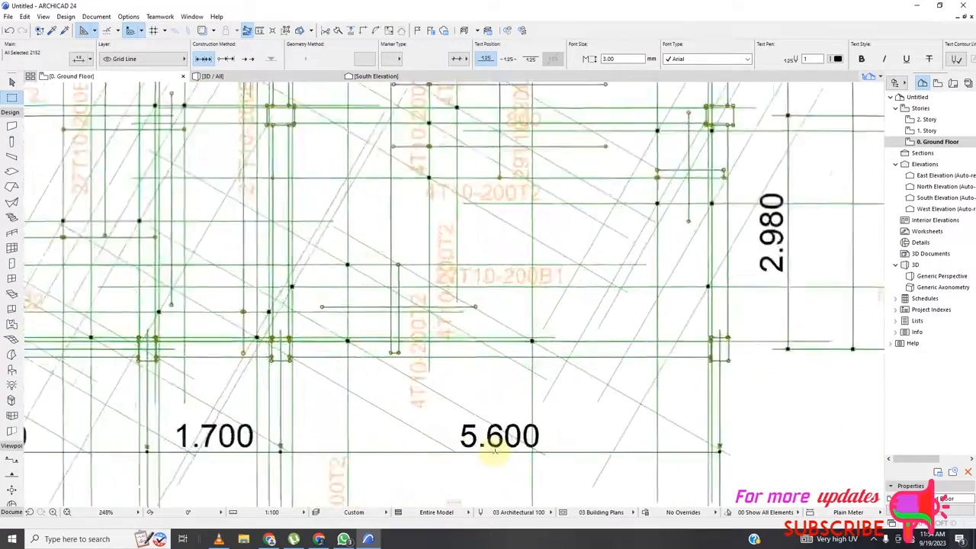
scroll(473, 439, "up", 1)
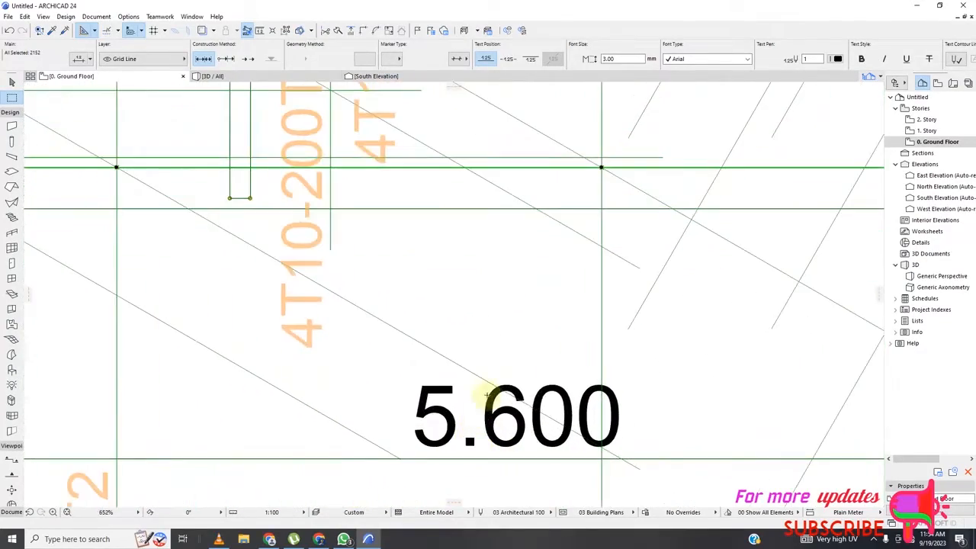
Step: Examine the dimensions and gridlines between grids H and J along the lower edge of the resized slab plan
scroll(497, 355, "down", 2)
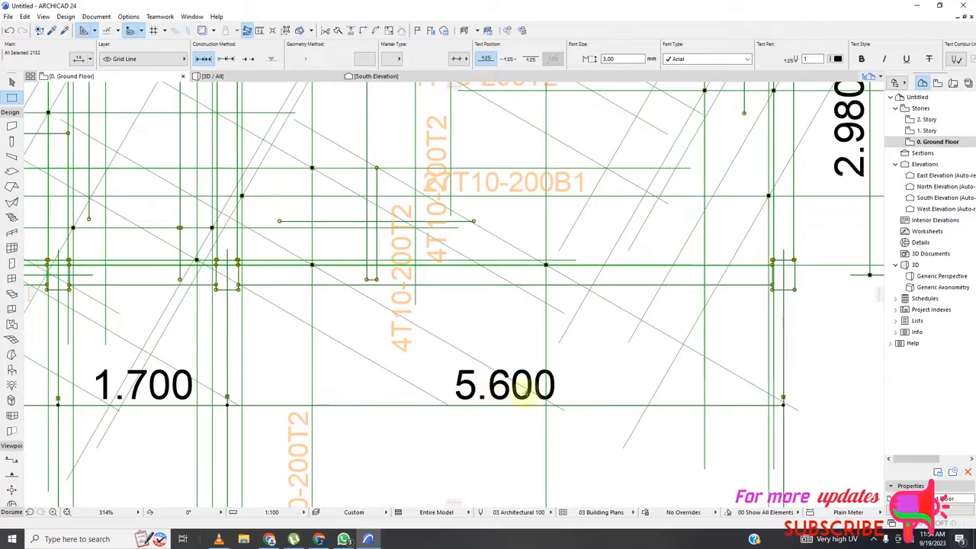
scroll(490, 389, "down", 1)
scroll(496, 384, "up", 3)
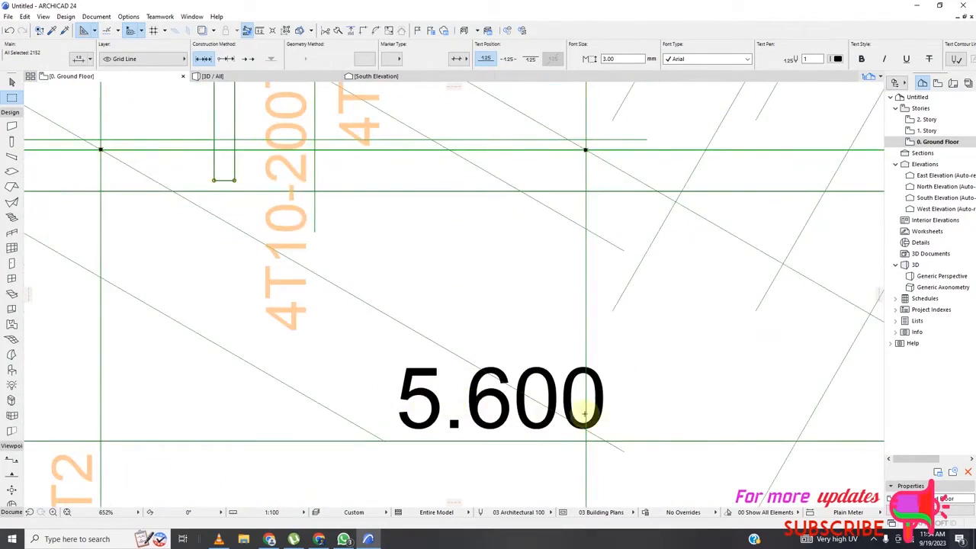
scroll(584, 413, "down", 5)
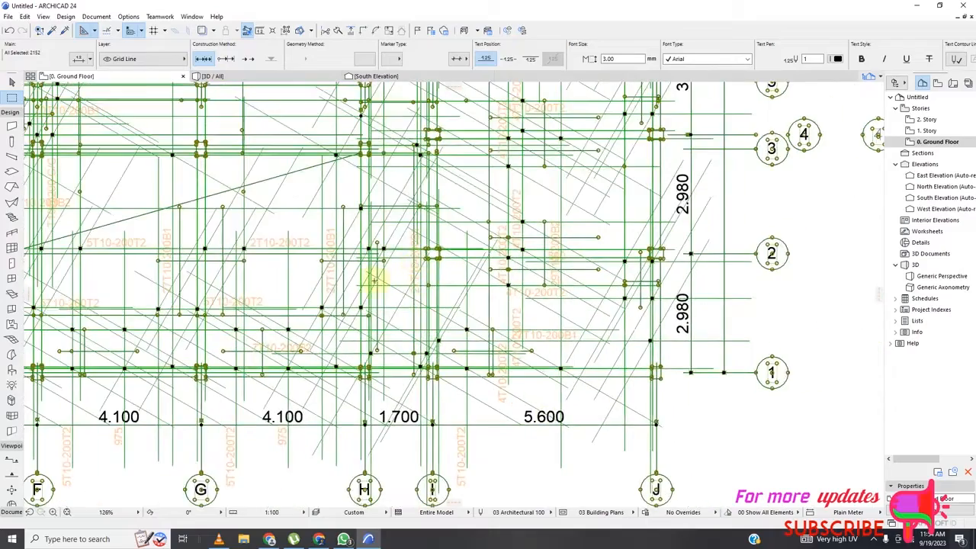
scroll(409, 323, "up", 1)
scroll(420, 309, "down", 2)
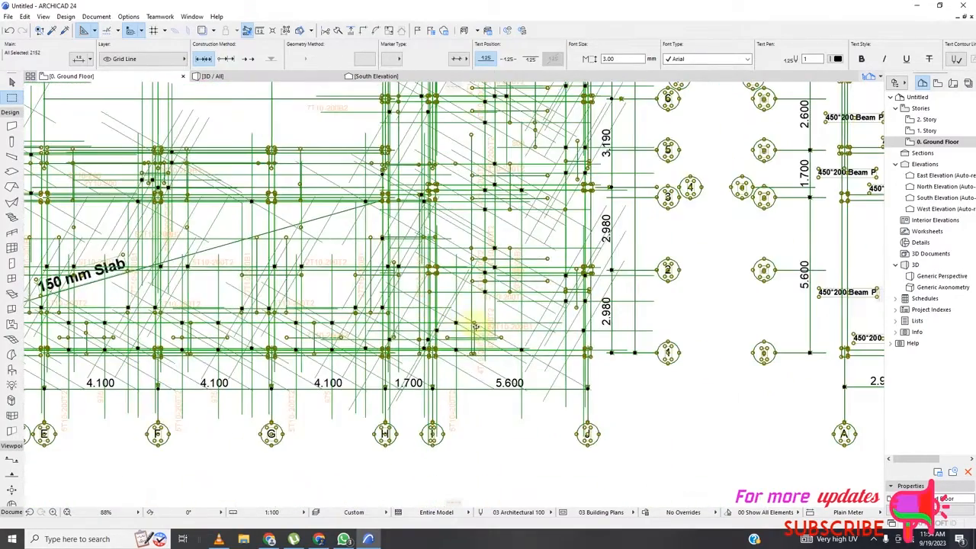
scroll(487, 330, "up", 2)
scroll(546, 368, "up", 1)
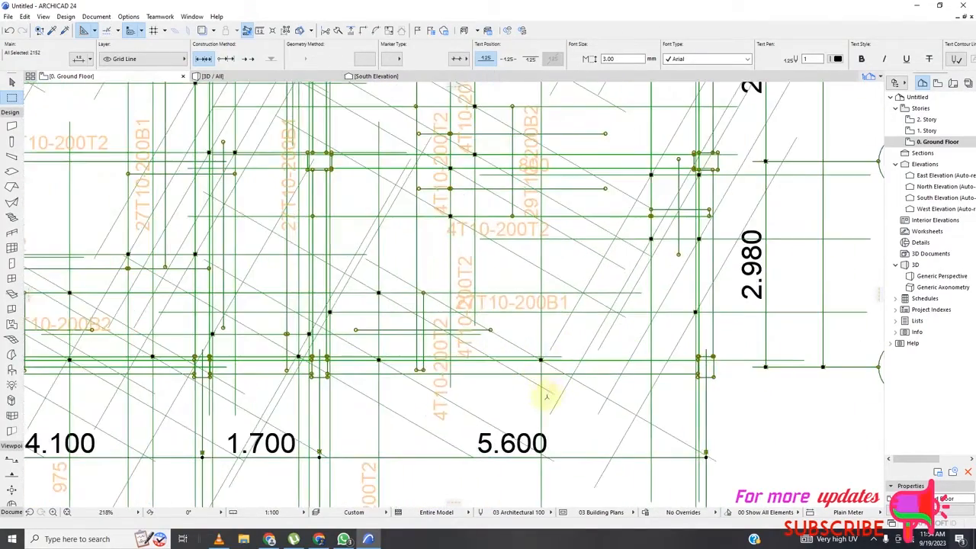
scroll(553, 391, "down", 1)
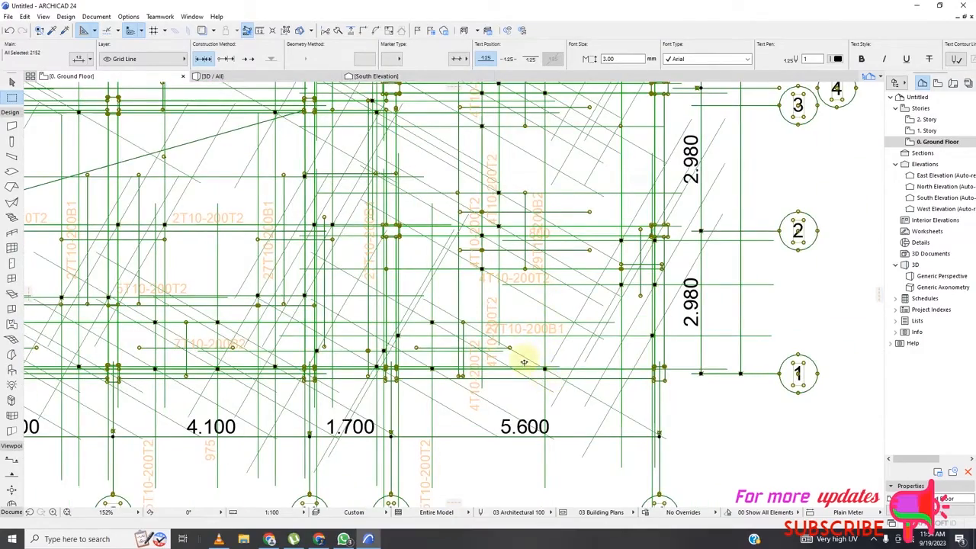
scroll(530, 362, "down", 1)
scroll(555, 276, "up", 2)
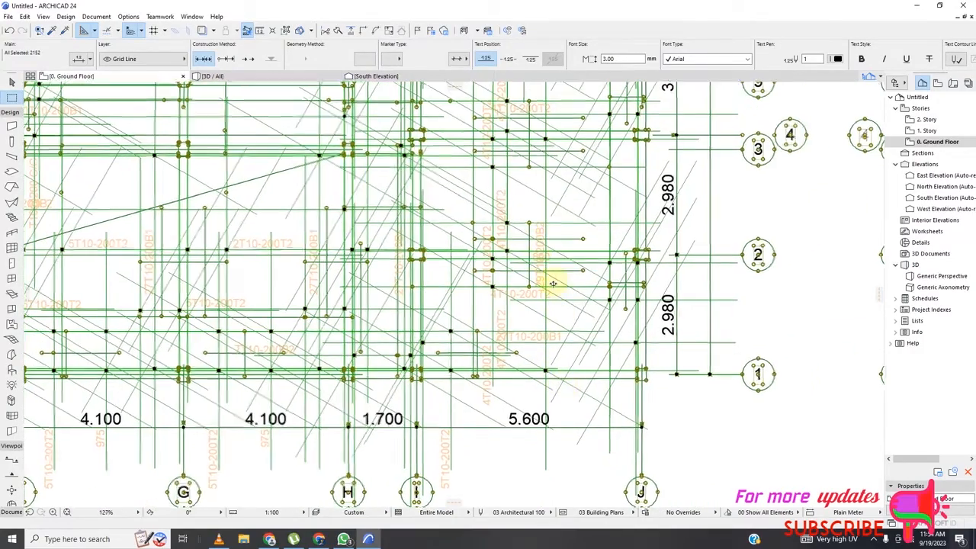
Step: Examine the reinforcement labels and the stray lines crossing the 150 mm slab in the resized plan
scroll(534, 241, "up", 3)
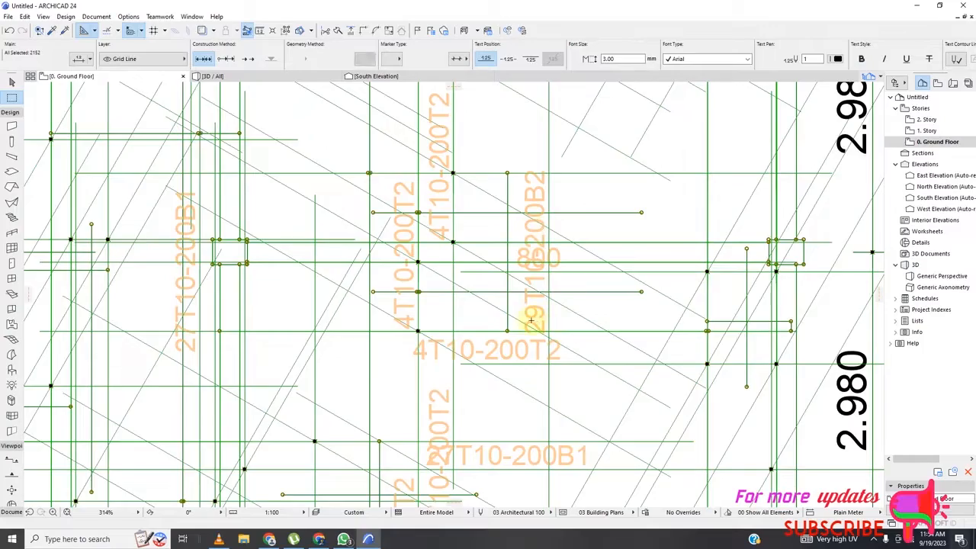
scroll(531, 321, "down", 3)
scroll(538, 149, "up", 1)
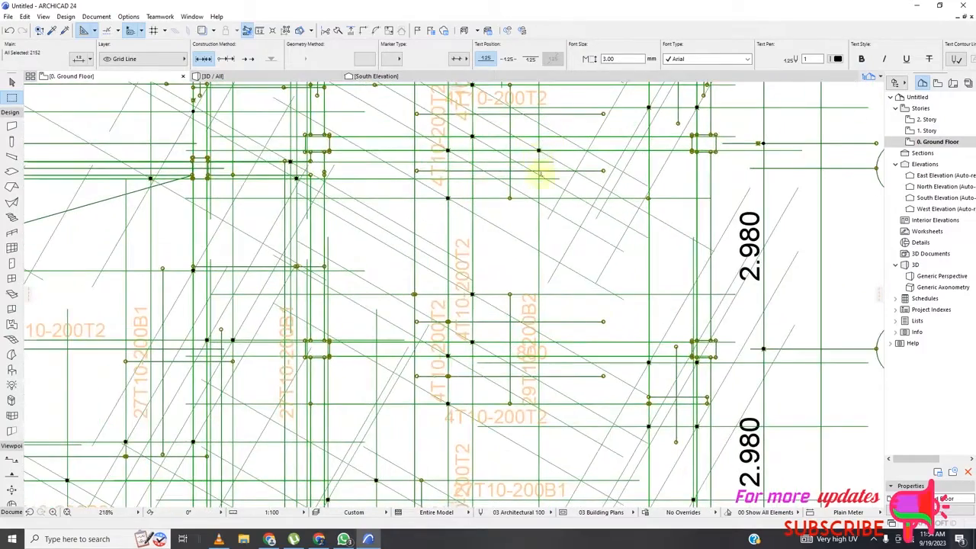
scroll(539, 162, "down", 5)
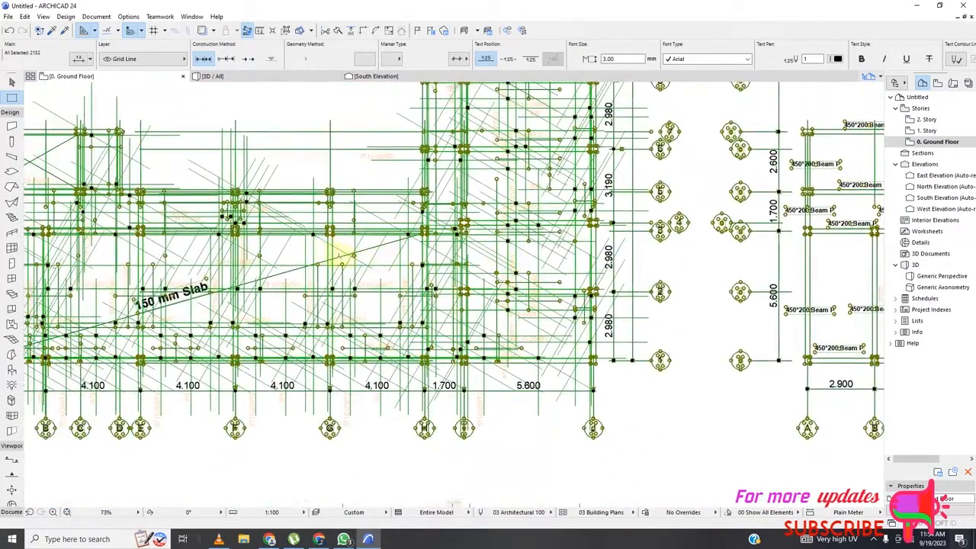
scroll(334, 253, "up", 4)
scroll(442, 250, "down", 2)
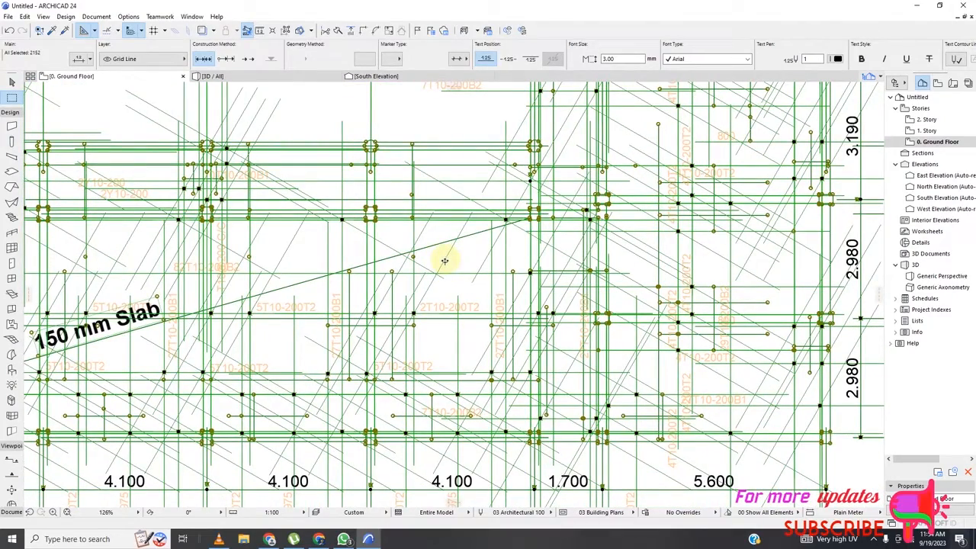
scroll(439, 255, "down", 6)
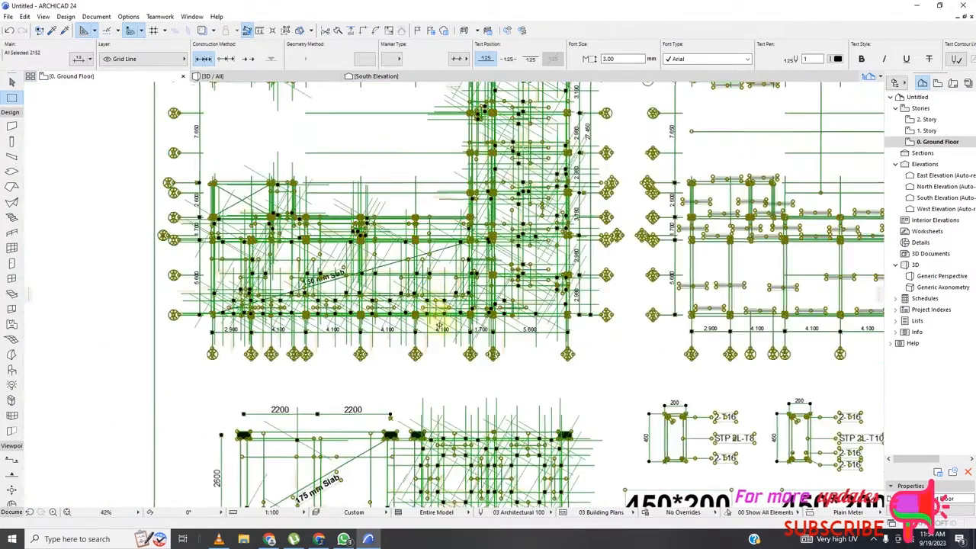
Step: Examine the water tank slab detail for stray lines around its Y12-200 bar labels and 500 dimensions
scroll(450, 407, "up", 3)
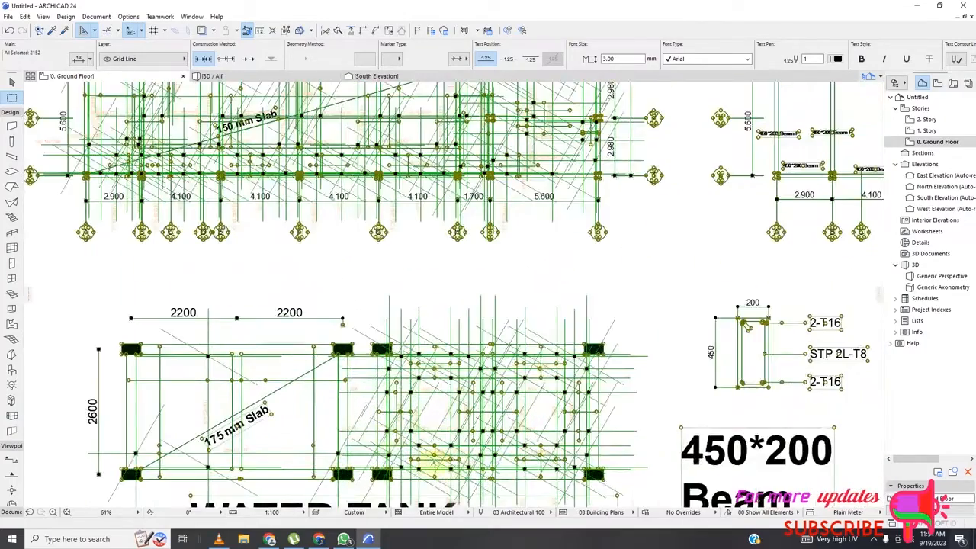
scroll(427, 352, "up", 2)
scroll(412, 347, "up", 3)
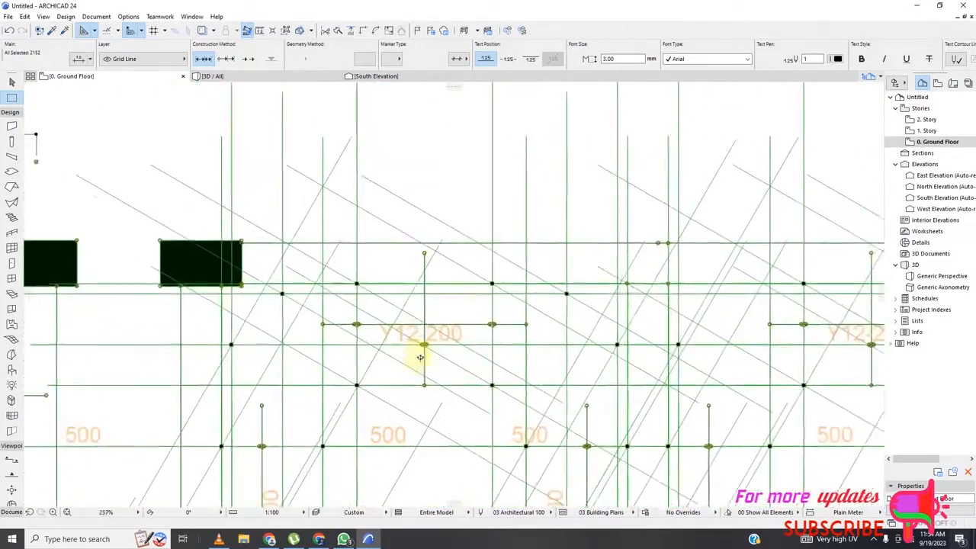
scroll(420, 347, "up", 1)
scroll(419, 306, "down", 4)
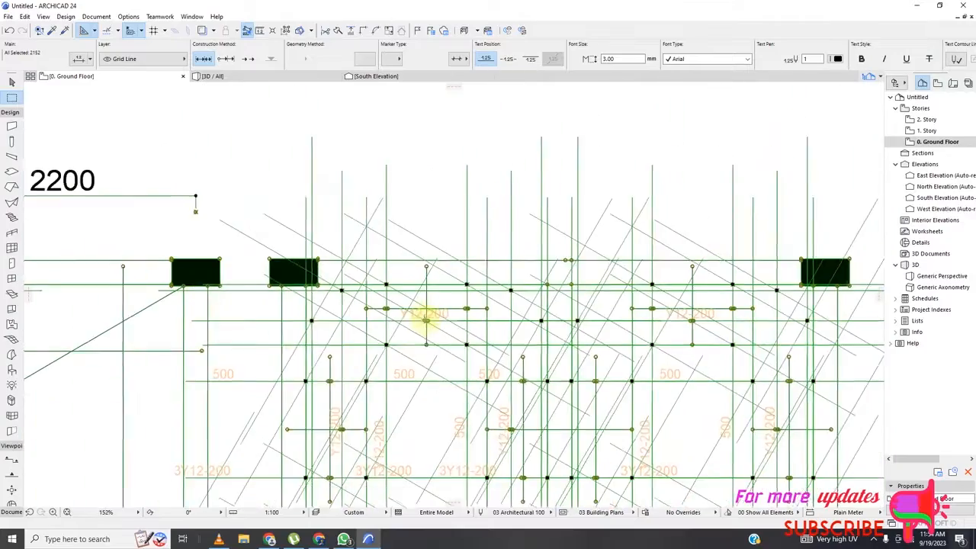
scroll(434, 403, "up", 3)
scroll(518, 389, "down", 3)
scroll(473, 377, "down", 3)
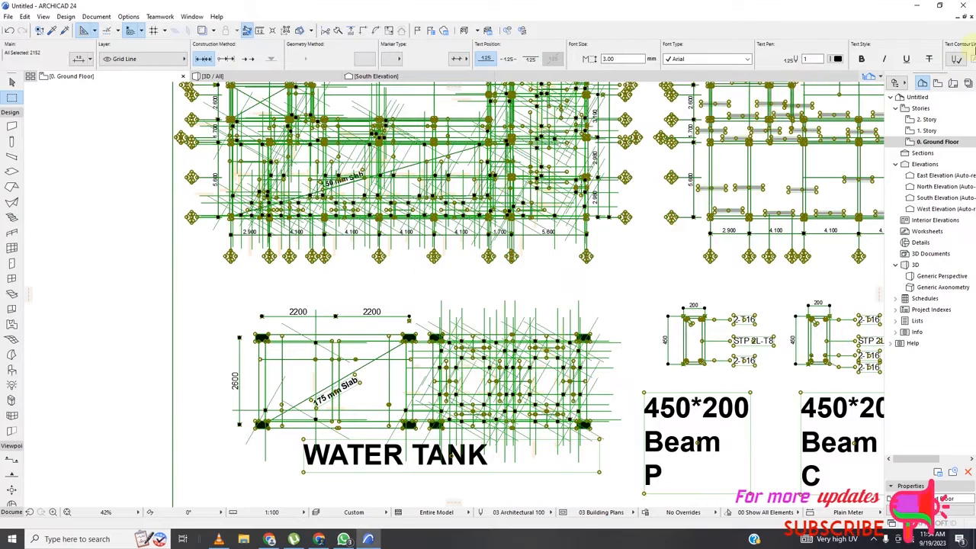
Step: Close the ARCHICAD project without saving and open SLAB NEW FOR PRINT.dwg in AutoCAD
left_click(967, 6)
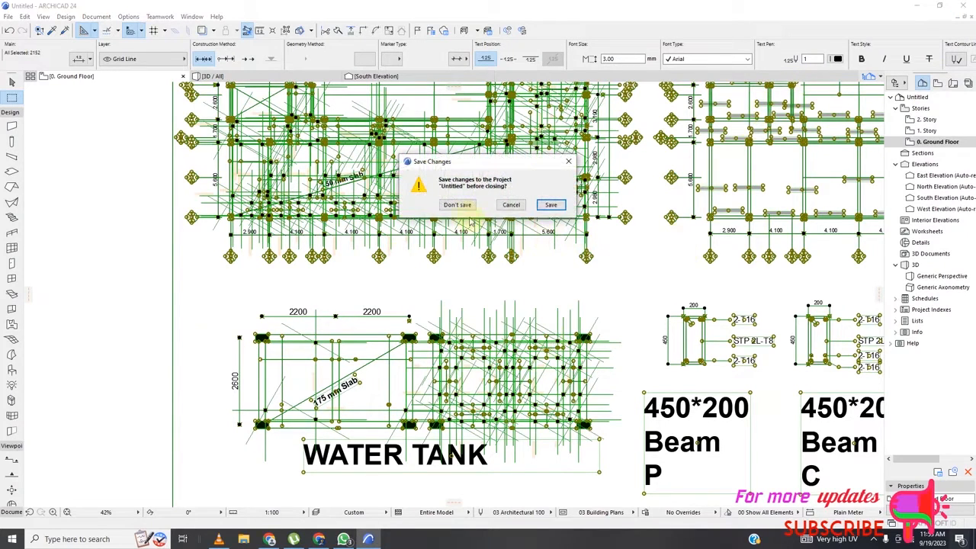
left_click(455, 206)
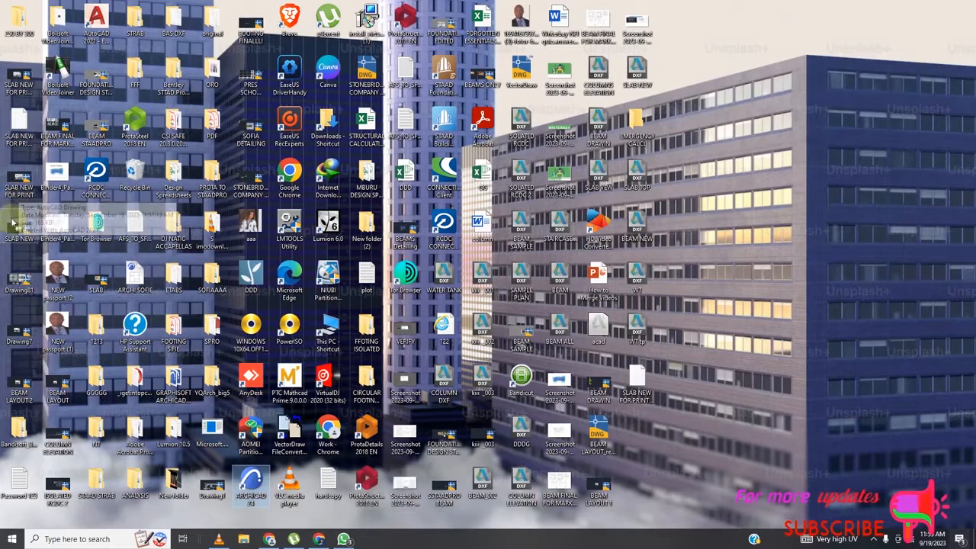
left_click(17, 192)
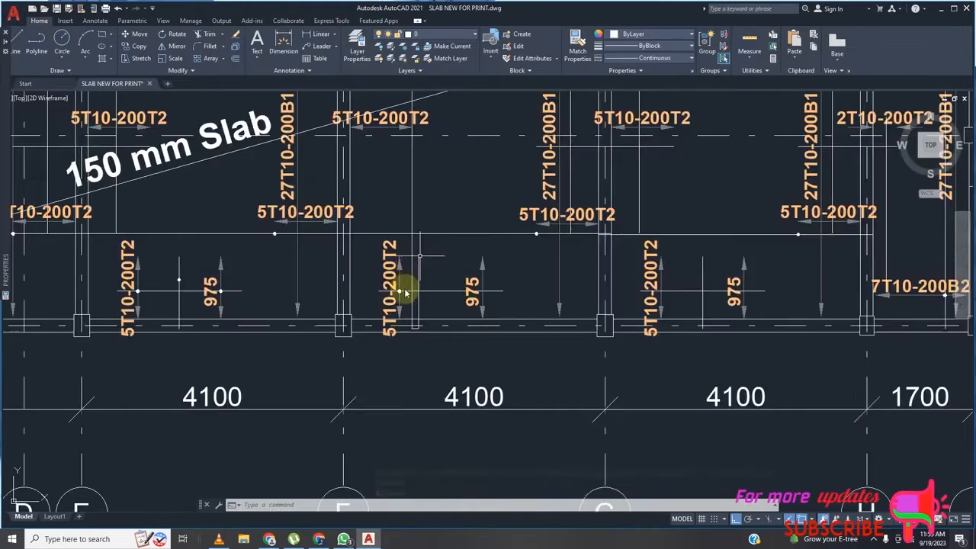
Step: Examine the 5T10-200T2 and 975 bar labels and their dimension arrows in the bays around grids E to G
scroll(390, 286, "up", 3)
scroll(389, 280, "down", 3)
scroll(389, 281, "down", 2)
scroll(390, 267, "up", 6)
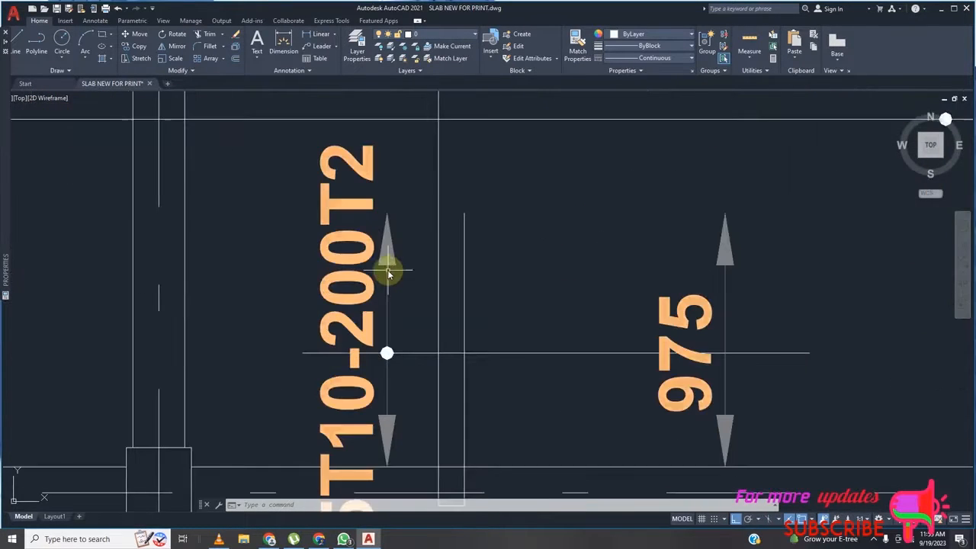
scroll(390, 244, "up", 4)
scroll(387, 233, "down", 4)
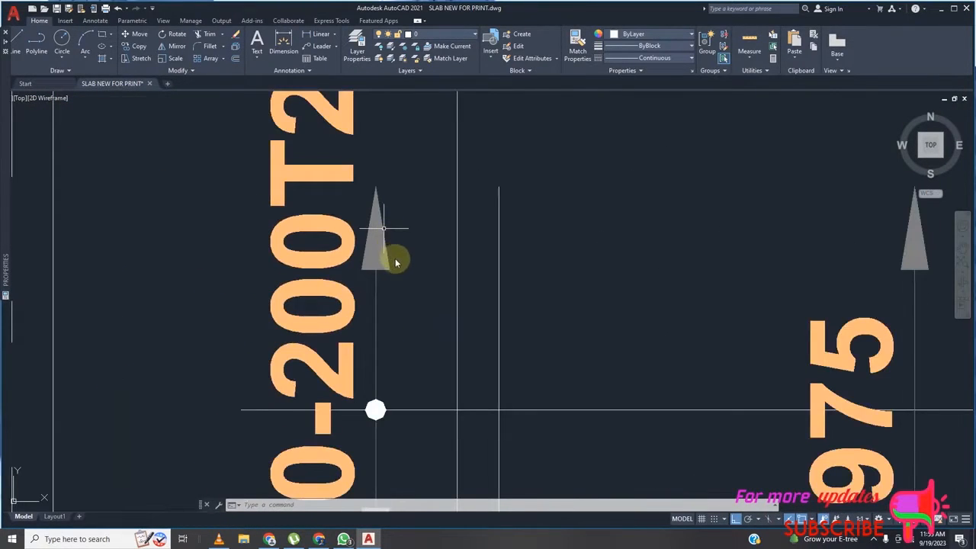
scroll(399, 266, "up", 4)
scroll(414, 221, "down", 6)
scroll(423, 221, "up", 1)
scroll(423, 219, "up", 2)
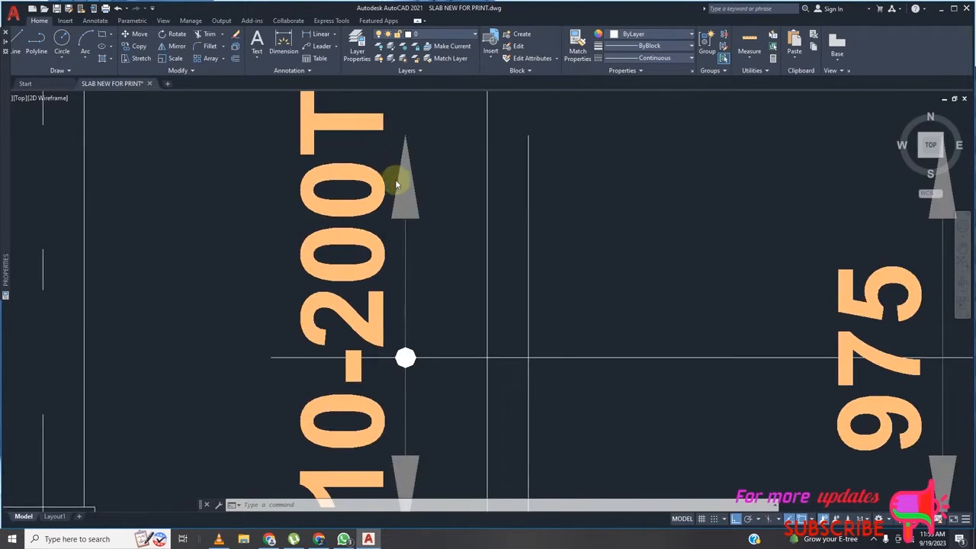
scroll(399, 164, "down", 3)
scroll(389, 192, "up", 3)
scroll(427, 198, "down", 4)
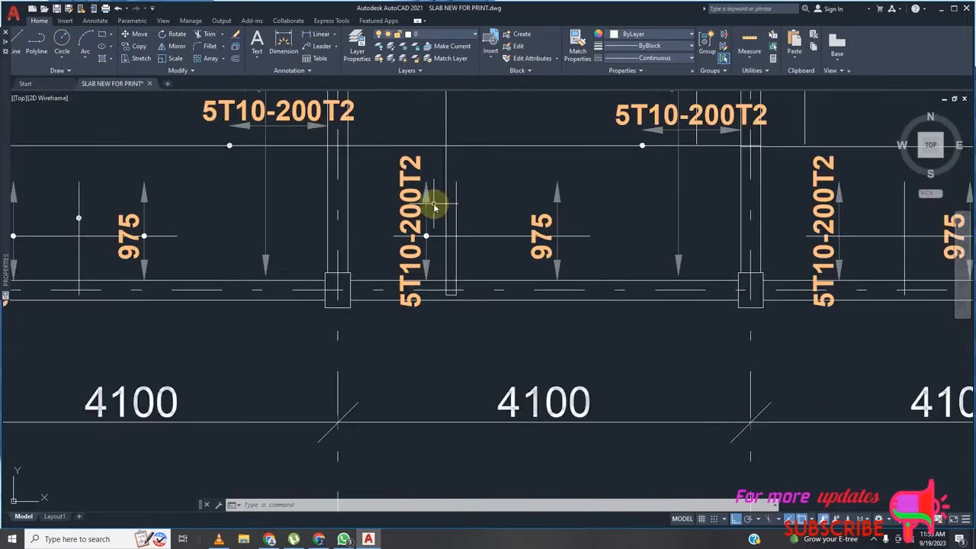
scroll(431, 202, "up", 5)
scroll(436, 215, "up", 2)
scroll(446, 219, "down", 6)
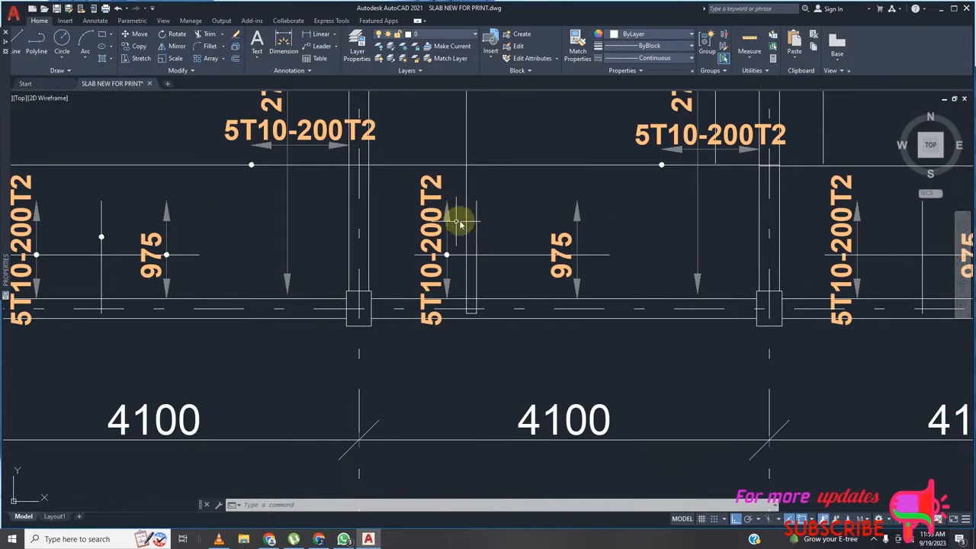
scroll(487, 242, "down", 4)
scroll(488, 229, "up", 7)
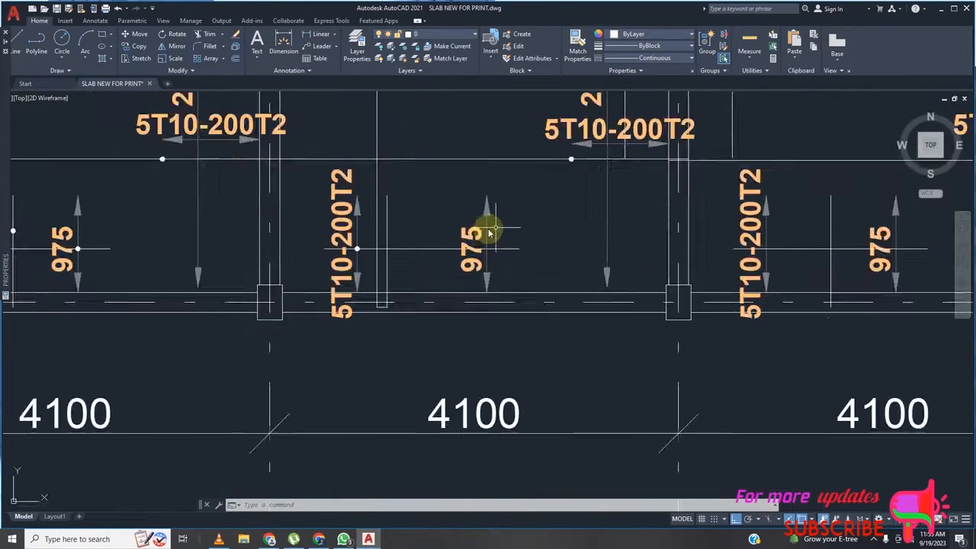
left_click(558, 245)
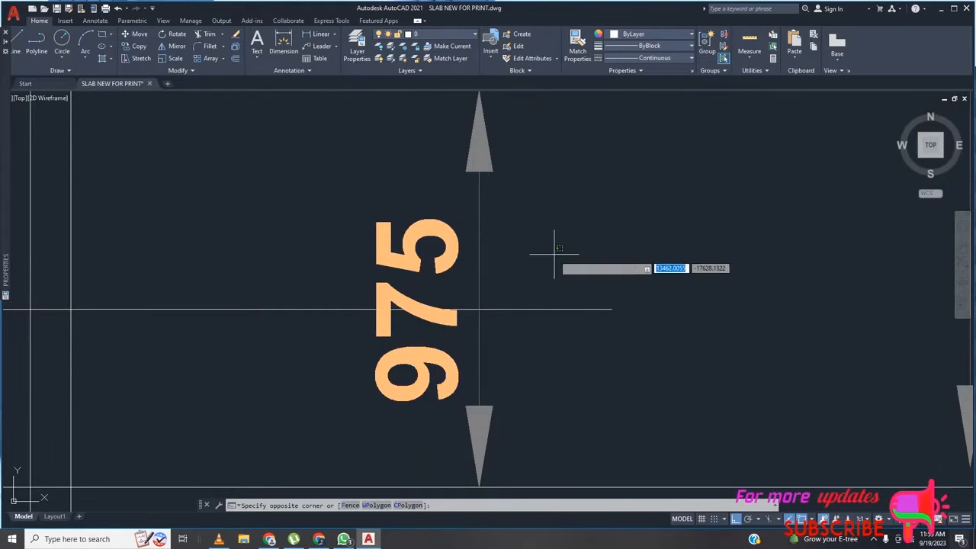
scroll(560, 219, "down", 3)
left_click(571, 247)
scroll(580, 225, "down", 2)
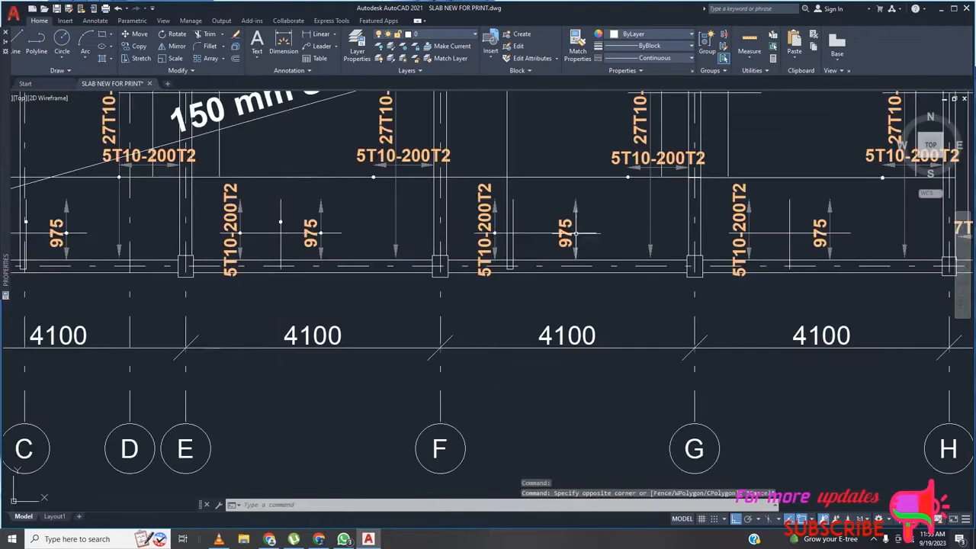
Step: Select the vertical 5T10-200T2 bar dimension between grids F and G and all bar dimensions similar to it
scroll(494, 233, "up", 5)
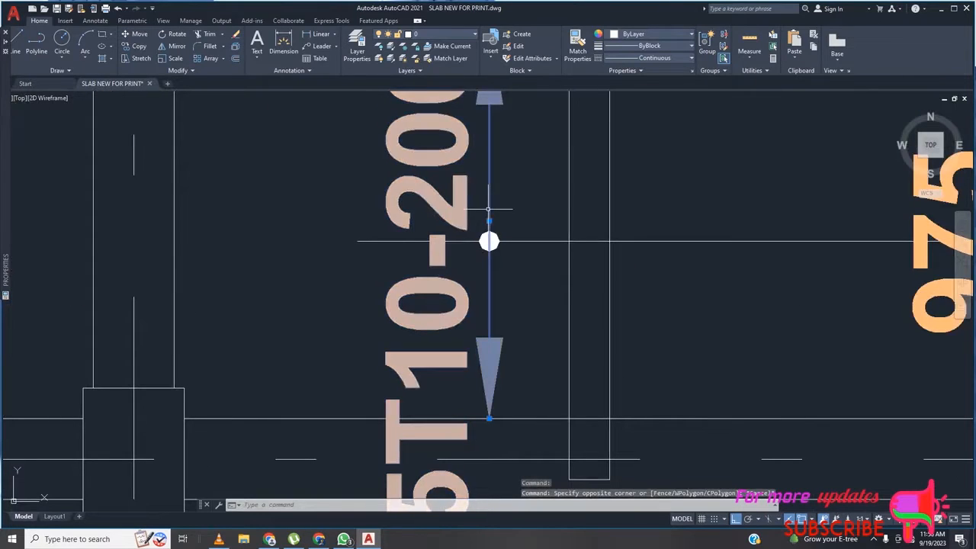
key("Escape")
scroll(603, 217, "down", 5)
right_click(381, 220)
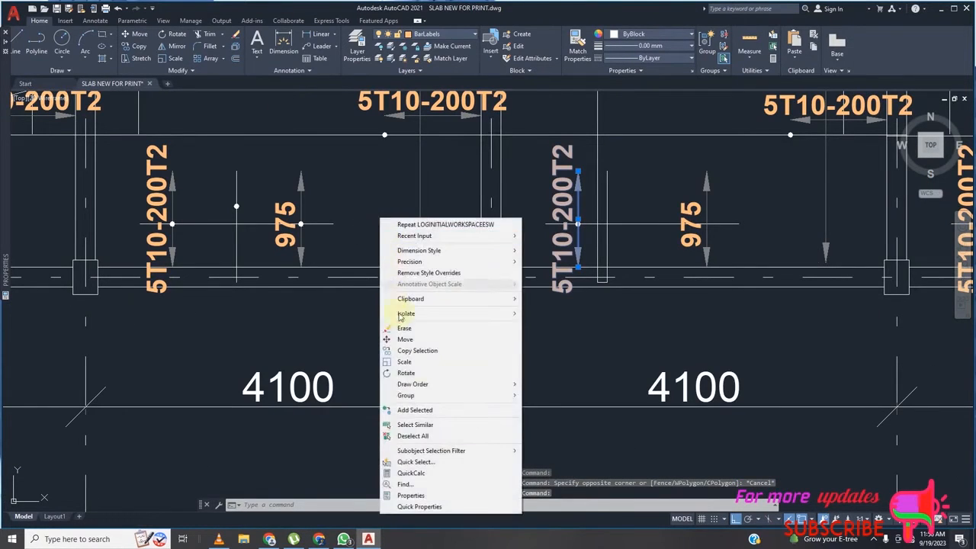
left_click(443, 432)
scroll(449, 361, "down", 2)
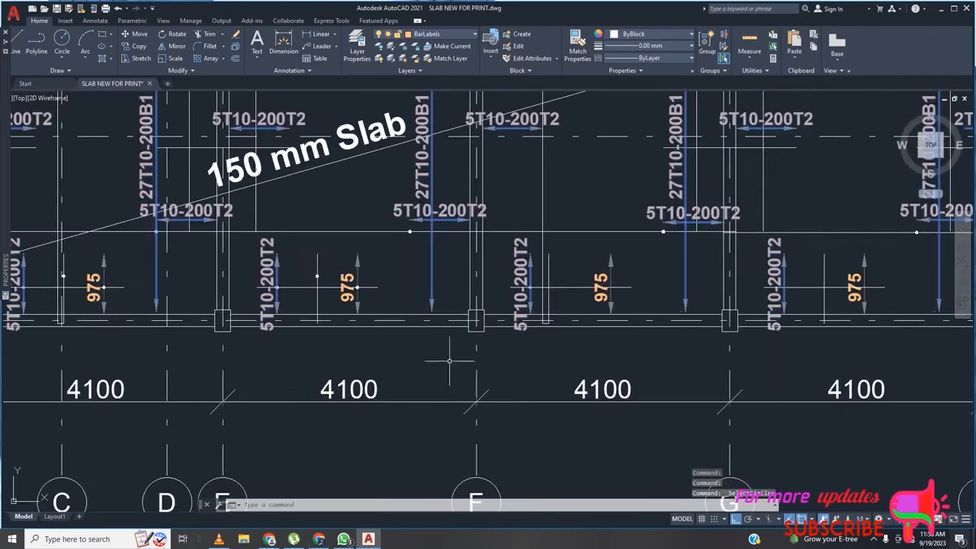
Step: Add a 975 bar dimension to the selection and select all dimensions similar to it
right_click(403, 257)
left_click(458, 439)
scroll(470, 368, "down", 5)
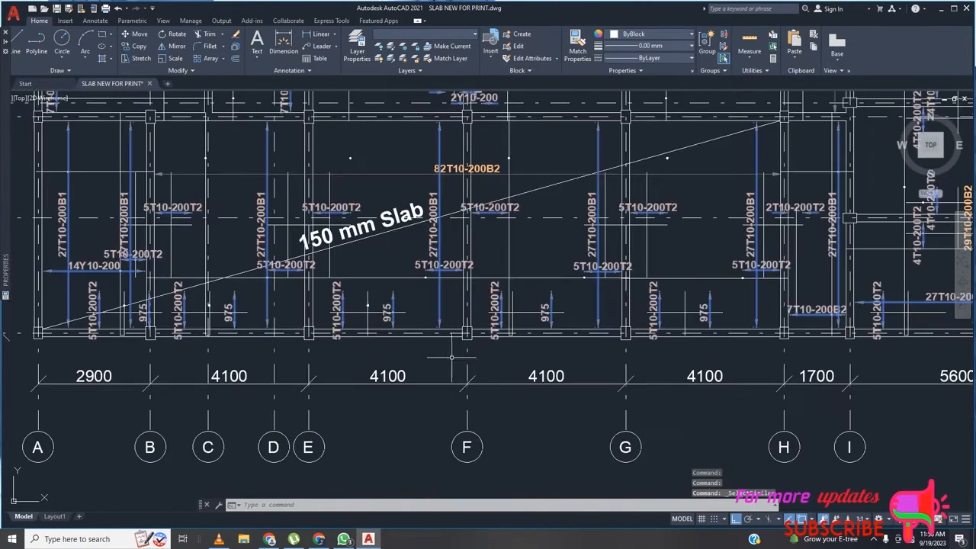
Step: Add the 70T10-200B1 bar dimension between grids 3 and 5 to the selection and select all similar dimensions
scroll(482, 248, "up", 5)
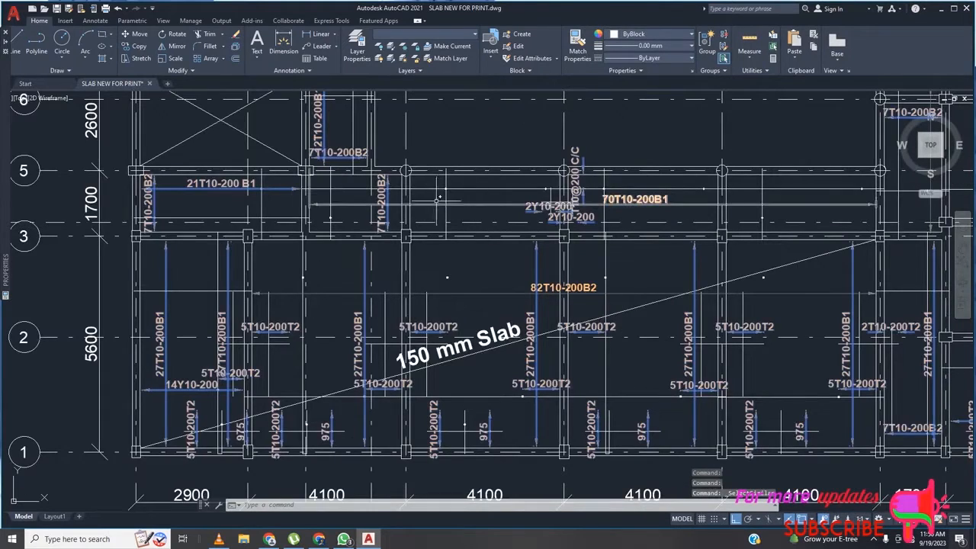
right_click(499, 196)
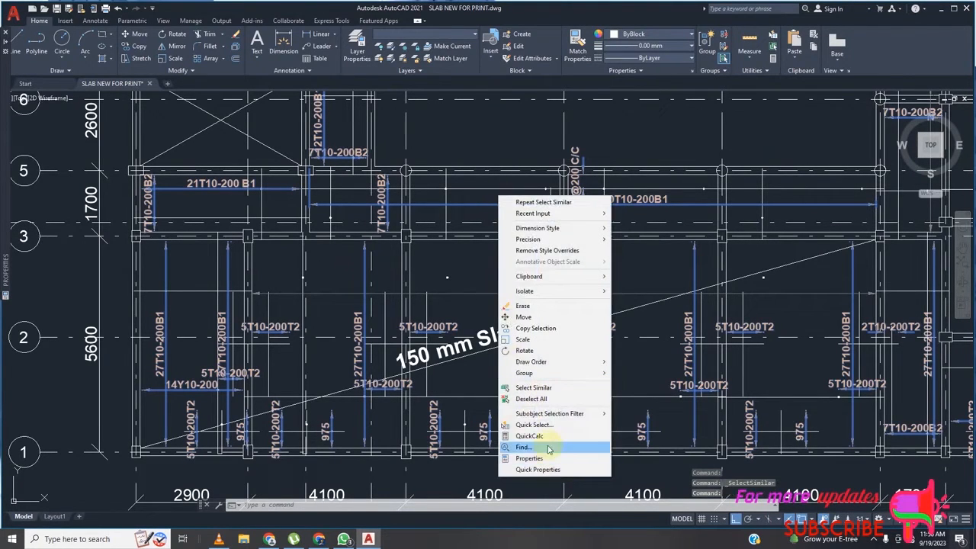
left_click(533, 387)
scroll(465, 381, "down", 5)
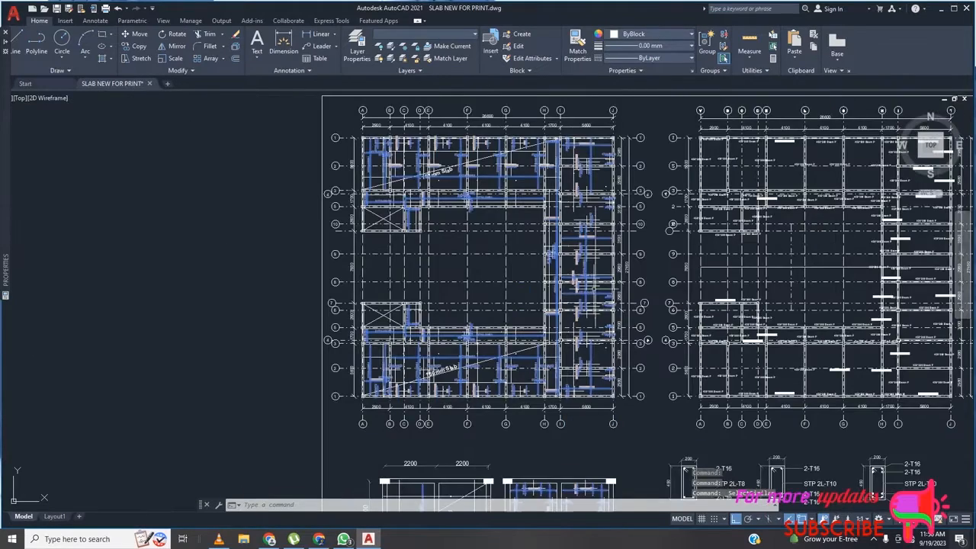
scroll(433, 145, "up", 5)
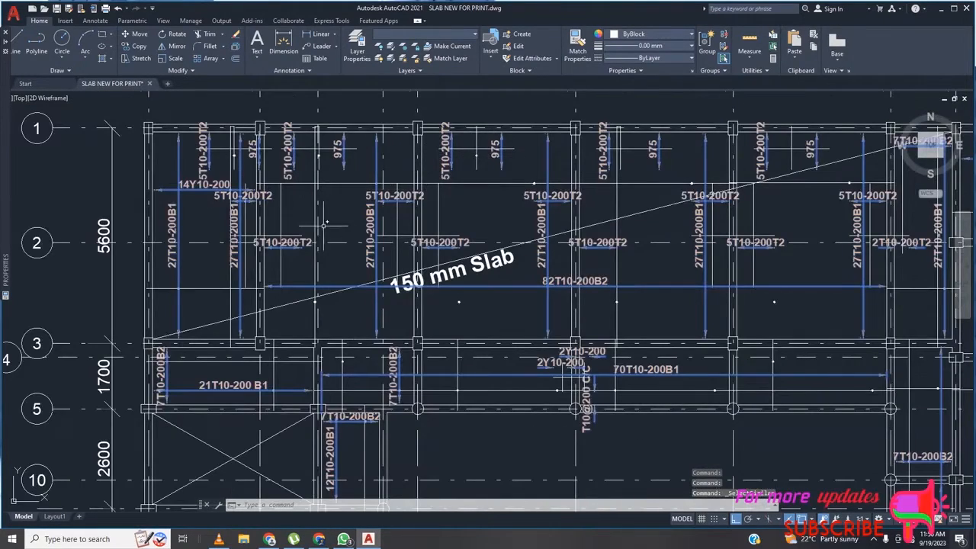
Step: Review the selected bar dimensions across the slab plans and the water tank details
scroll(247, 297, "down", 2)
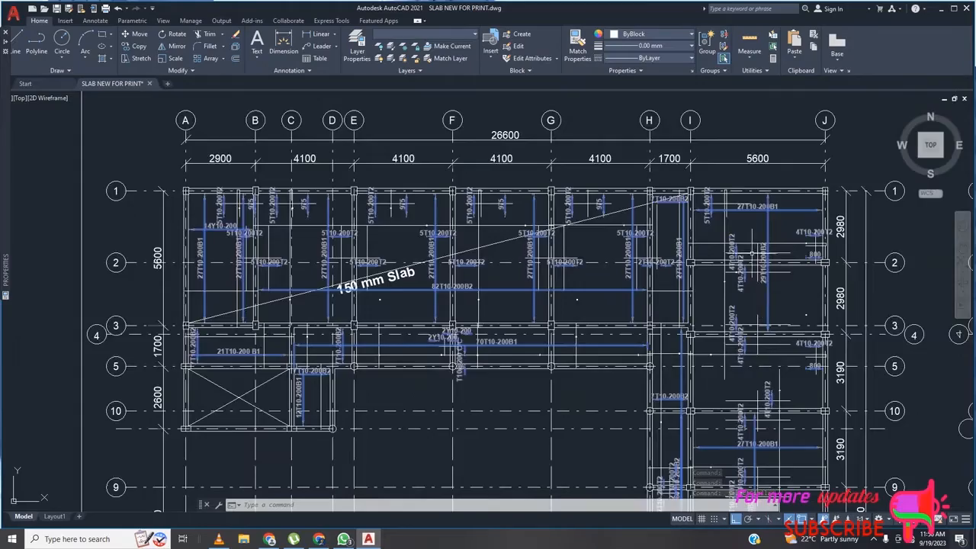
scroll(760, 264, "down", 3)
scroll(716, 267, "down", 3)
scroll(715, 393, "up", 10)
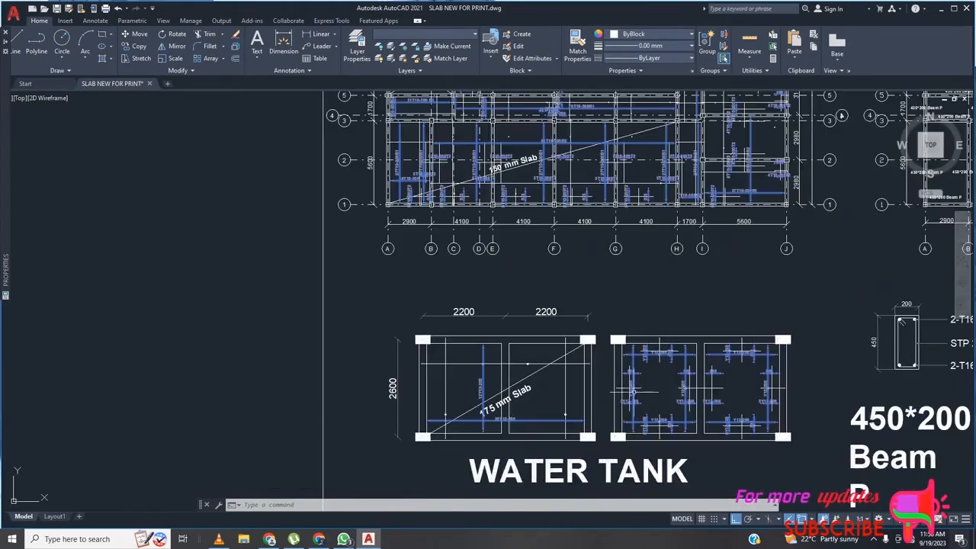
scroll(507, 407, "down", 7)
scroll(654, 236, "up", 6)
scroll(655, 251, "down", 9)
scroll(770, 179, "up", 5)
scroll(770, 179, "down", 4)
Step: Change the dimension style of all selected bar dimensions to SCGridlineDim in their properties and clear the selection
right_click(262, 193)
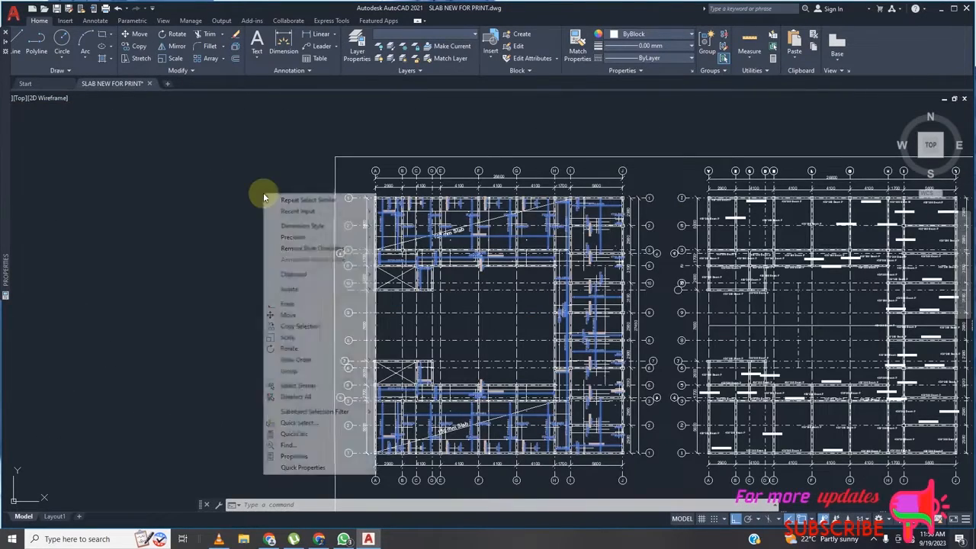
left_click(294, 456)
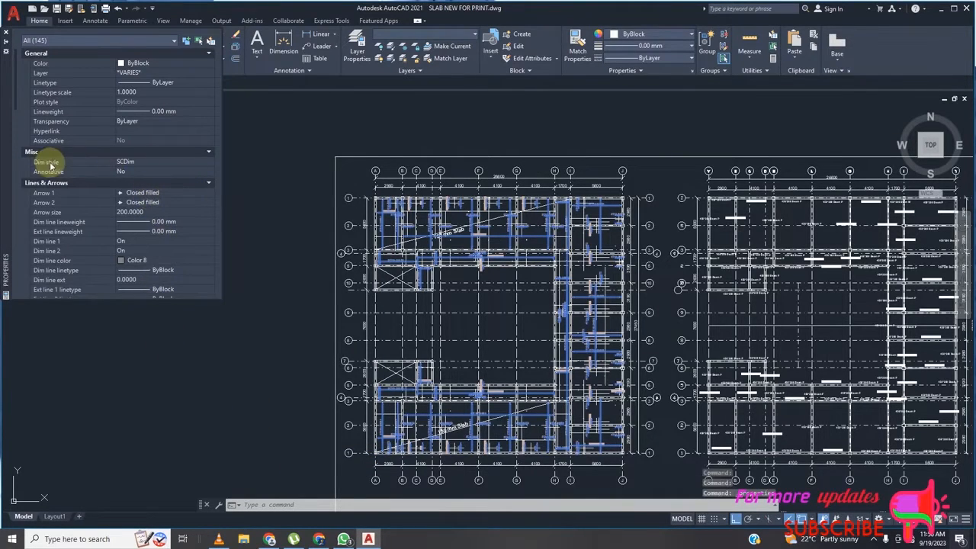
left_click(169, 163)
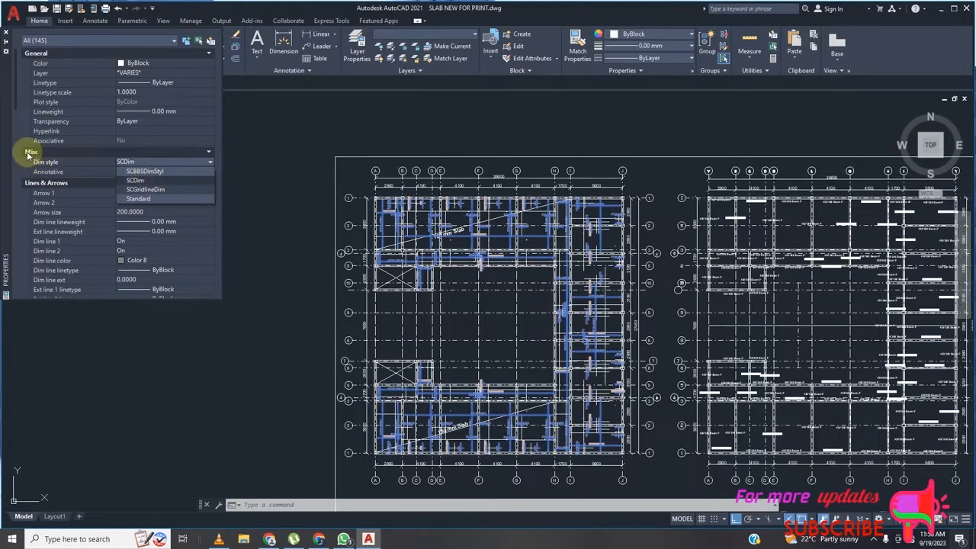
left_click(151, 190)
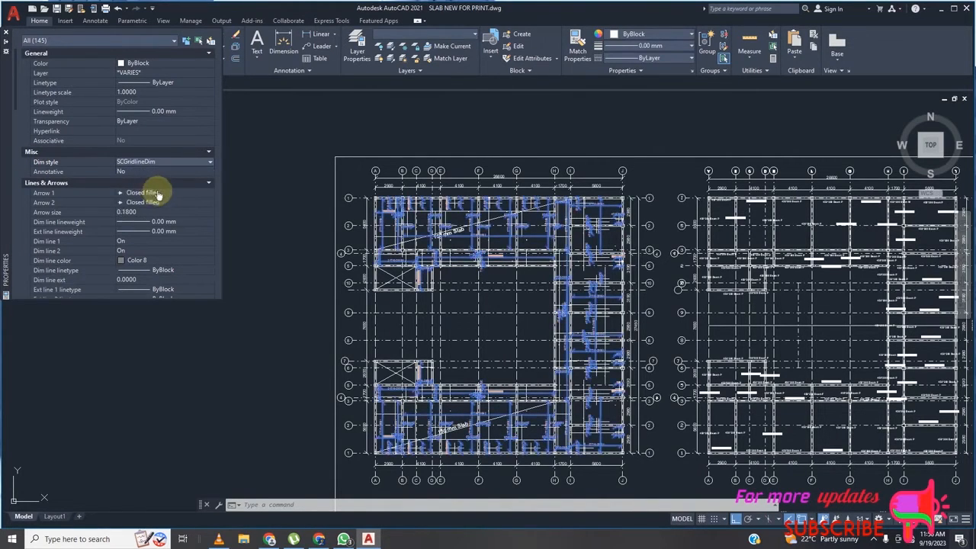
scroll(490, 242, "down", 2)
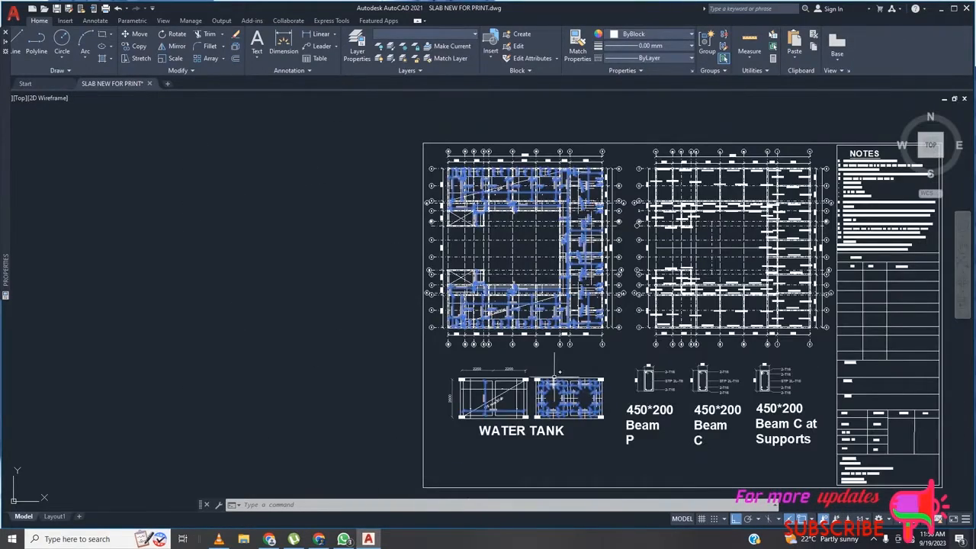
key("Escape")
Step: Examine the restyled bar dimensions and the grid dimensions around grids H to J, the water tank and the beam sections
scroll(559, 374, "up", 3)
scroll(535, 267, "down", 5)
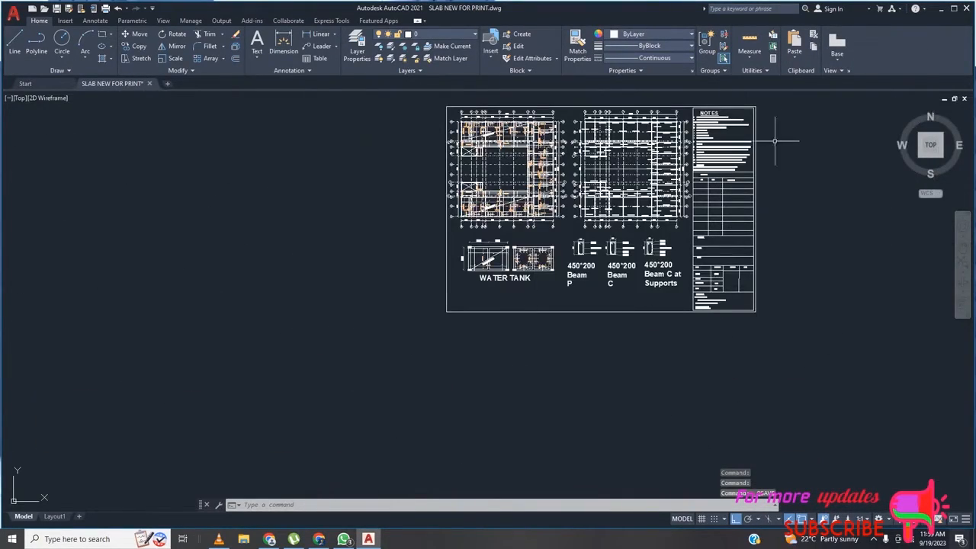
scroll(560, 242, "up", 5)
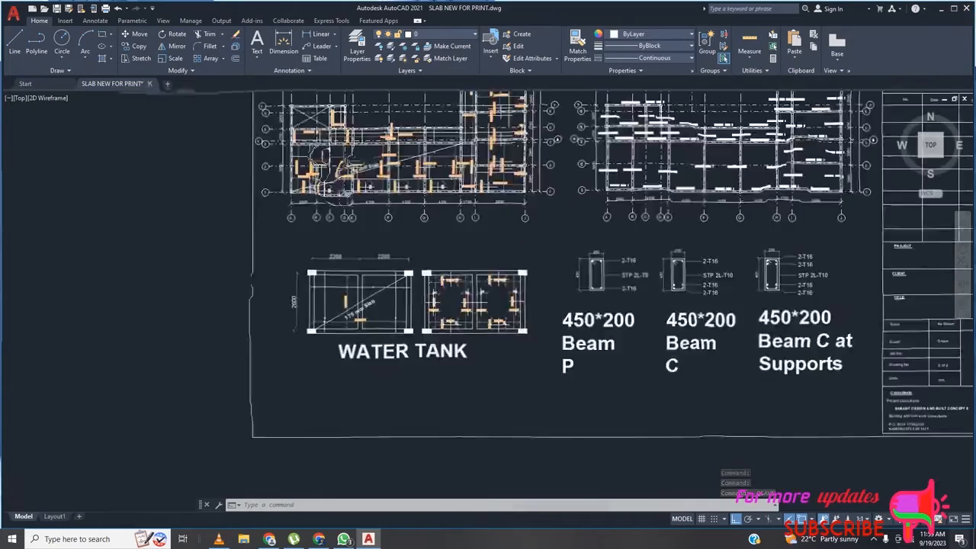
scroll(459, 247, "down", 3)
scroll(510, 214, "up", 5)
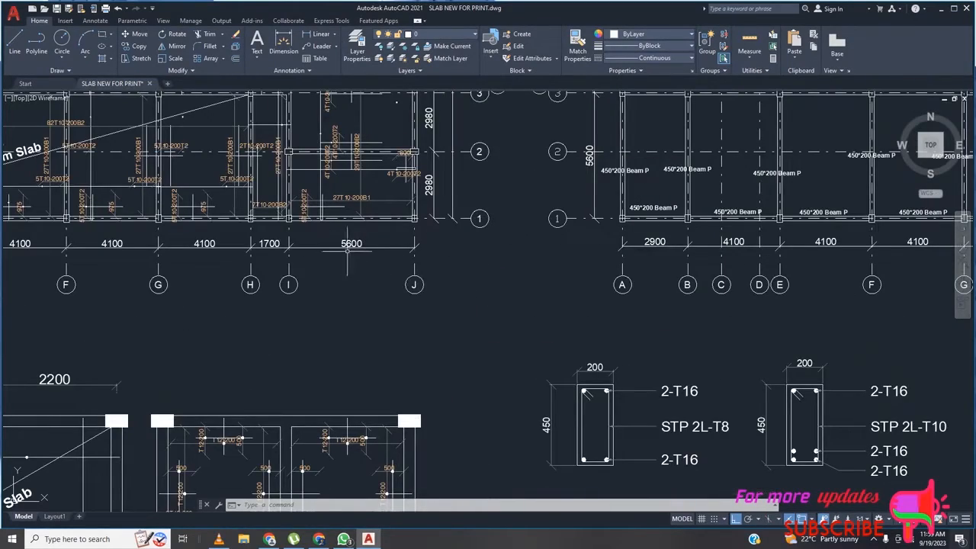
scroll(433, 262, "down", 4)
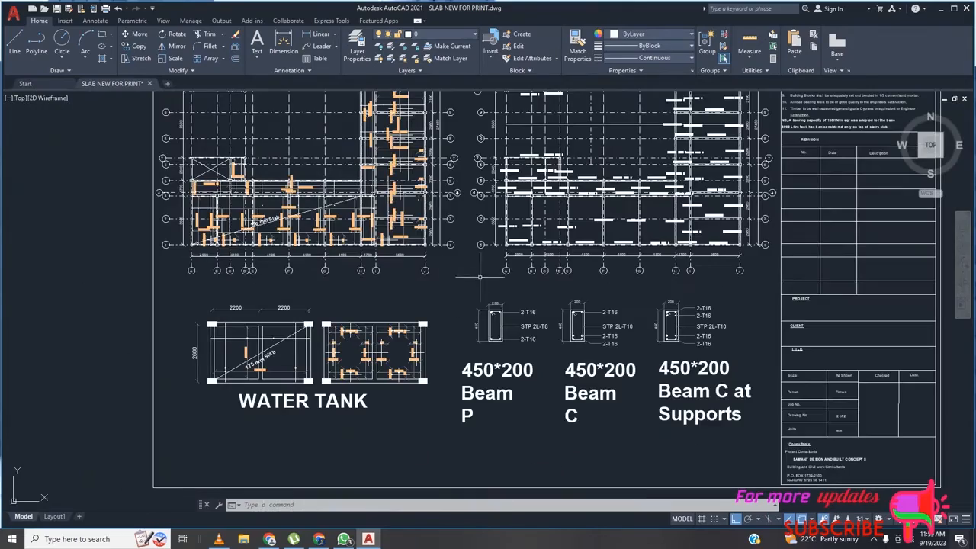
scroll(400, 256, "up", 8)
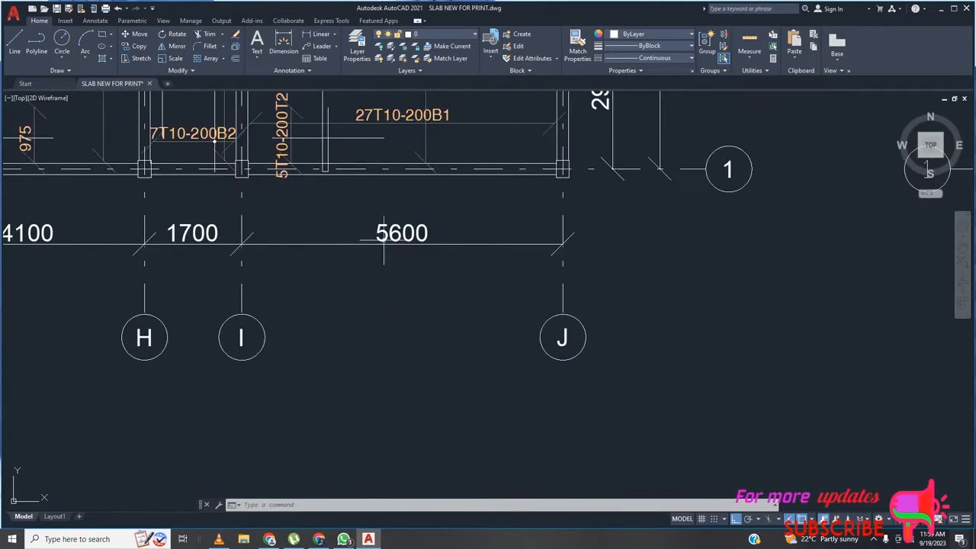
scroll(388, 246, "down", 6)
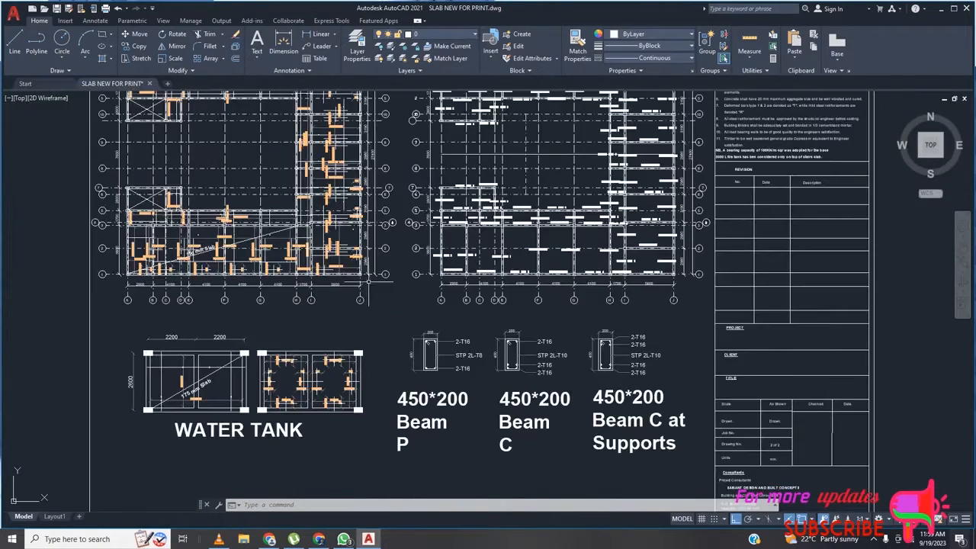
scroll(329, 292, "up", 5)
scroll(324, 309, "up", 4)
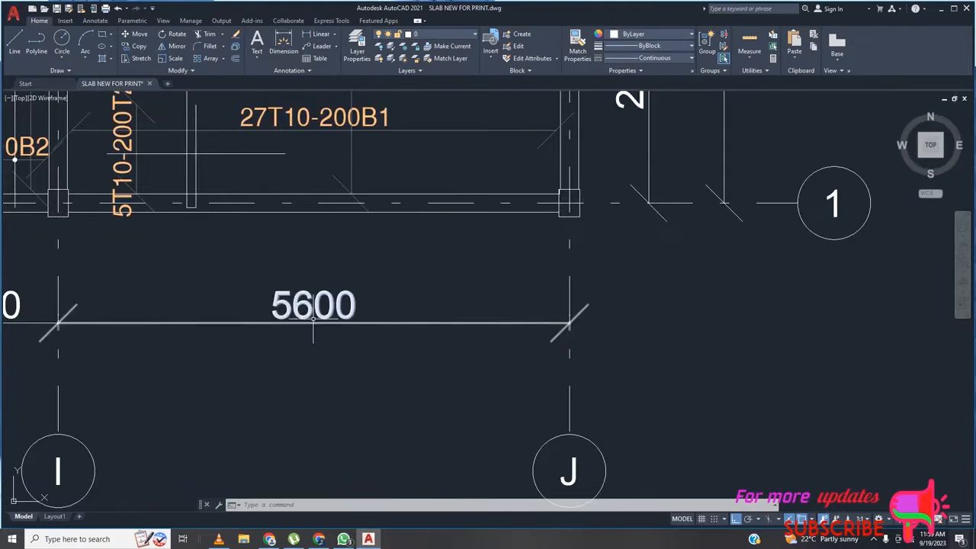
scroll(255, 306, "down", 4)
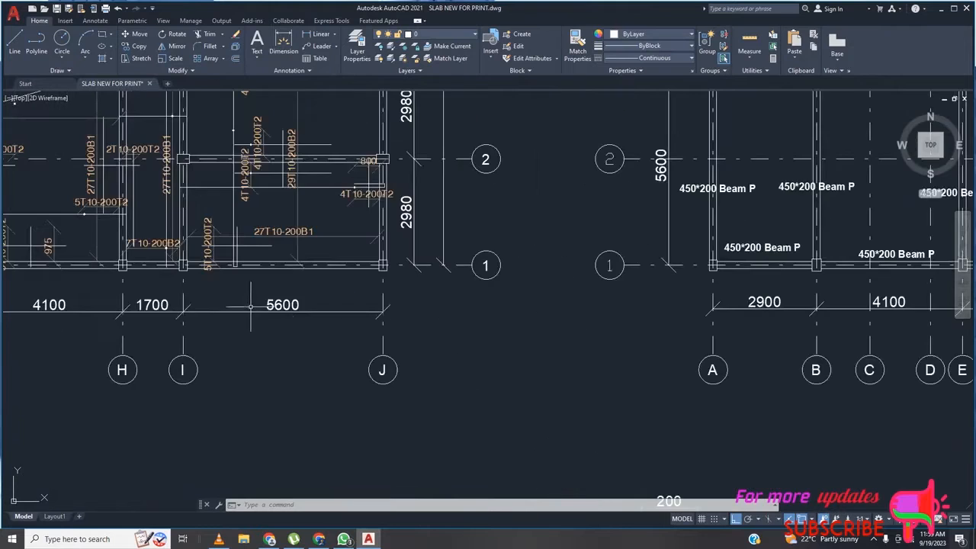
Step: Save SLAB NEW FOR PRINT.dwg and close AutoCAD
left_click(966, 9)
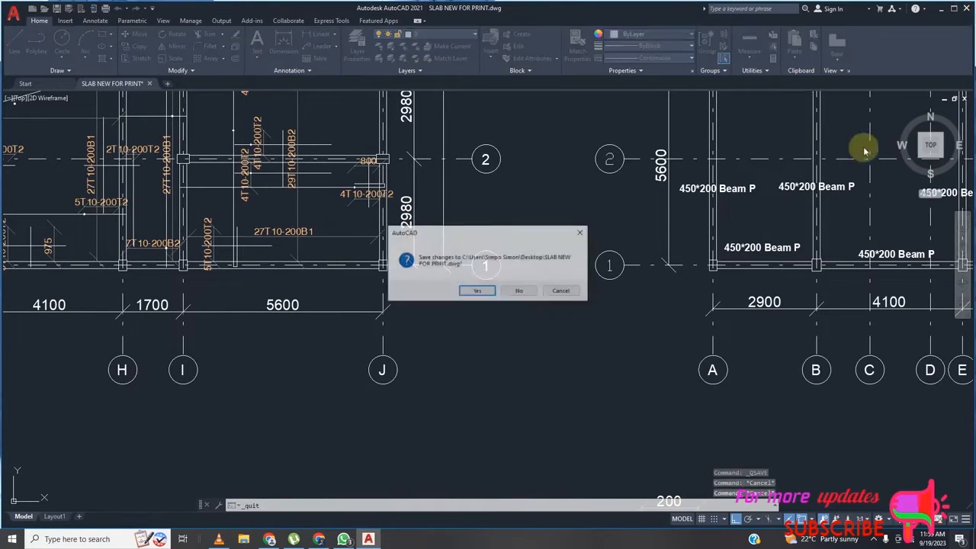
left_click(561, 291)
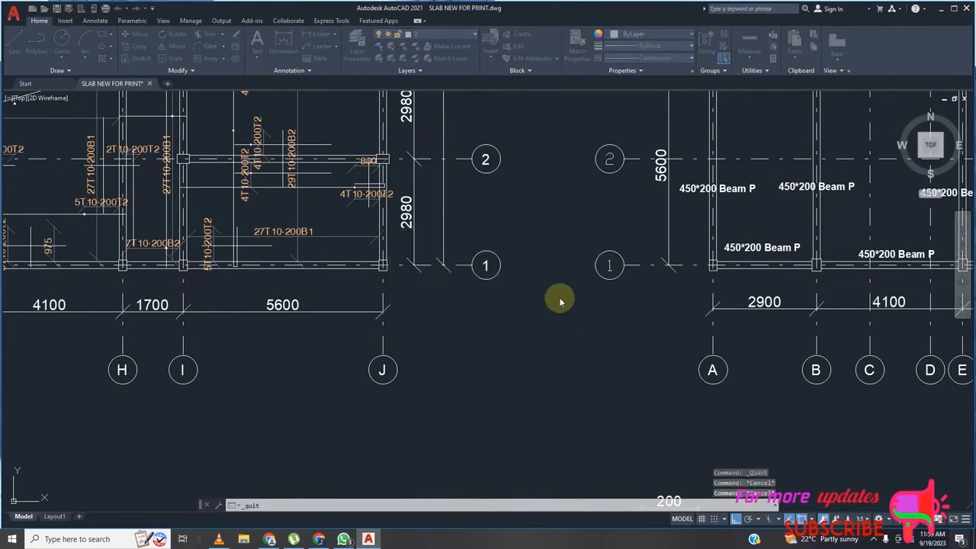
left_click(57, 9)
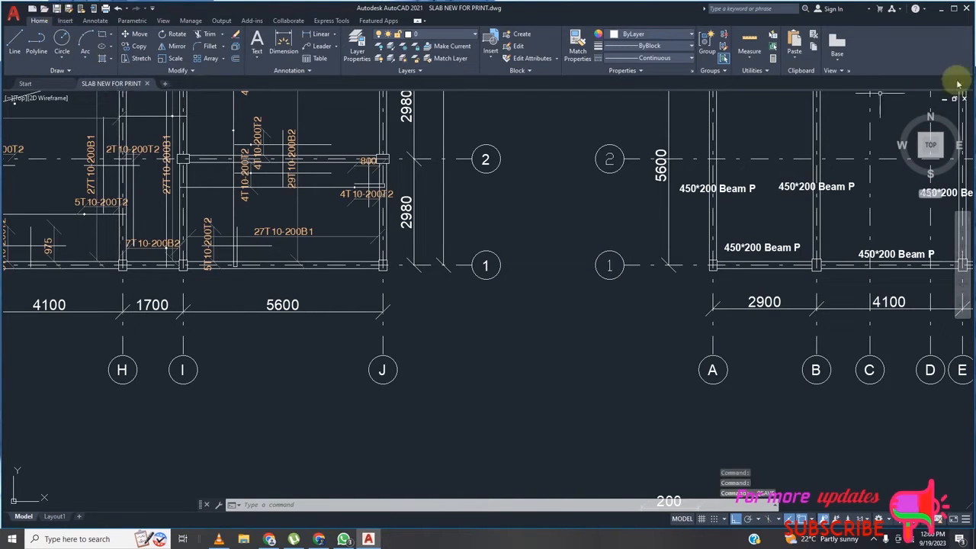
left_click(967, 9)
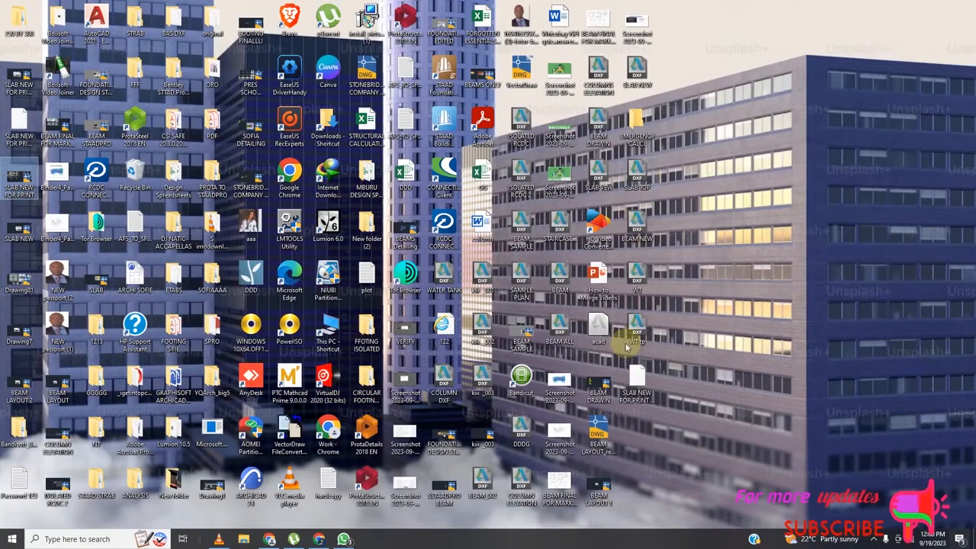
Step: Launch ARCHICAD 24 and create a new project from ARCHICAD 24 Template.tpl with the last used profile
left_click(251, 484)
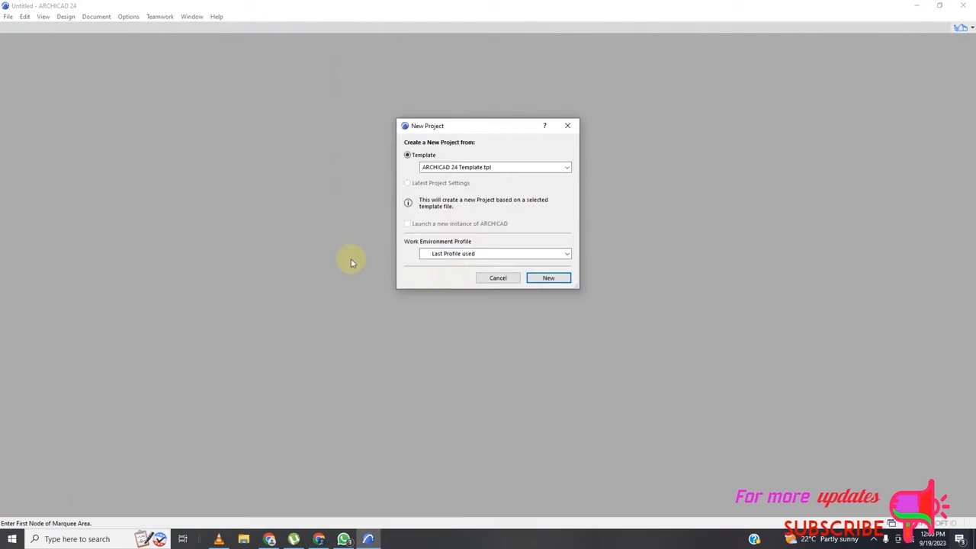
left_click(546, 278)
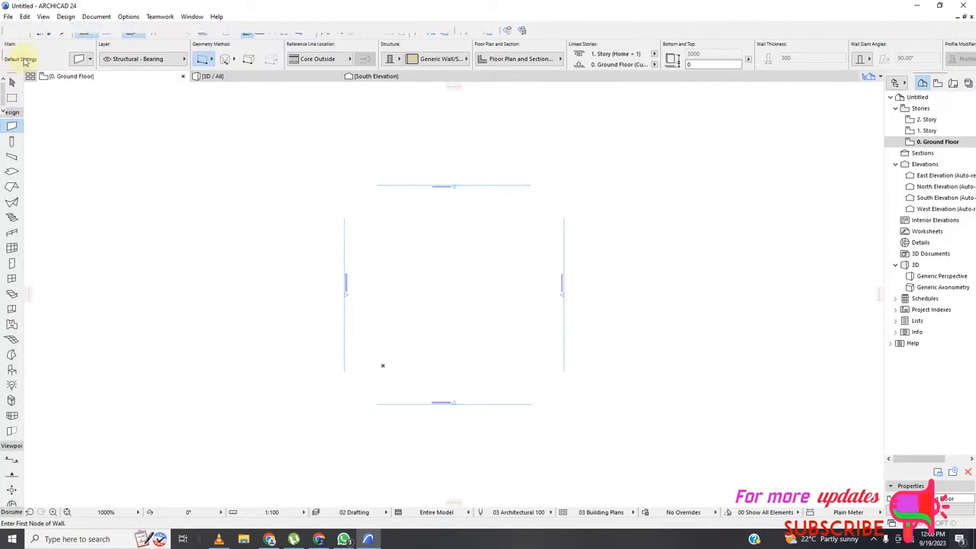
Step: Merge a file into the project, choosing SLAB NEW FOR PRINT.dwg from the Desktop
left_click(8, 17)
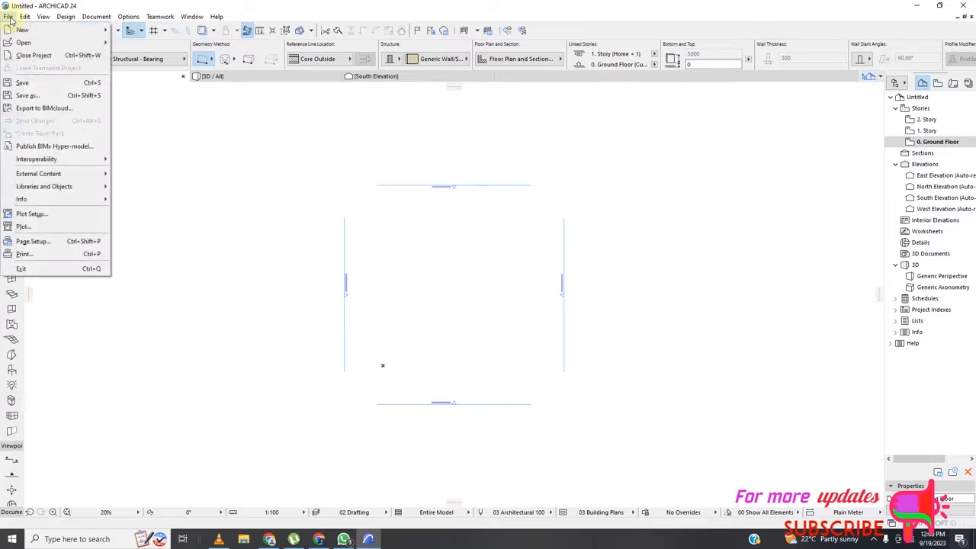
mouse_move(32, 161)
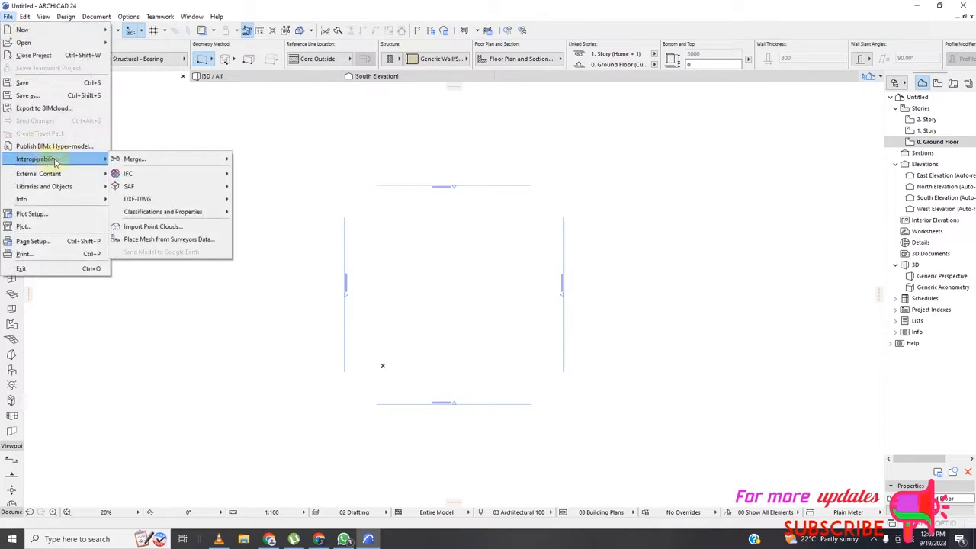
mouse_move(131, 159)
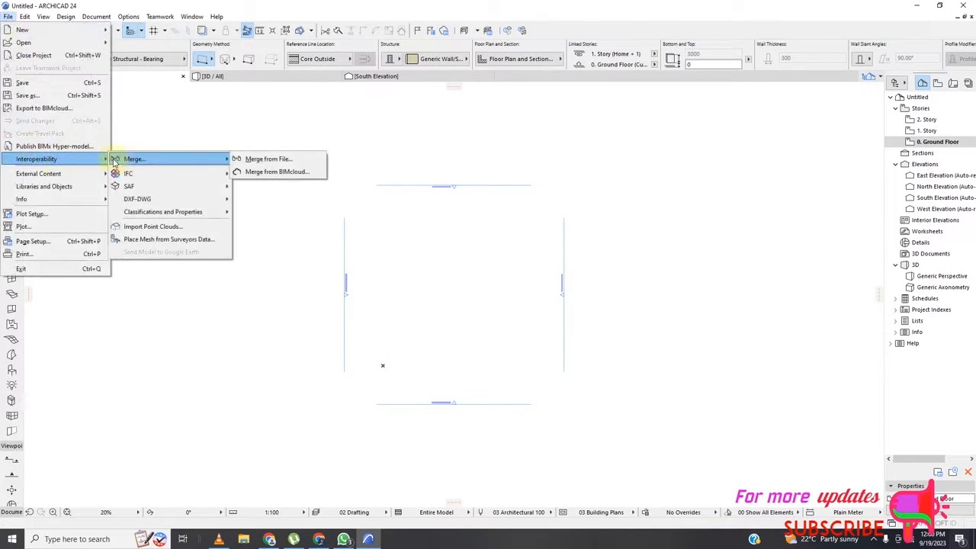
left_click(278, 162)
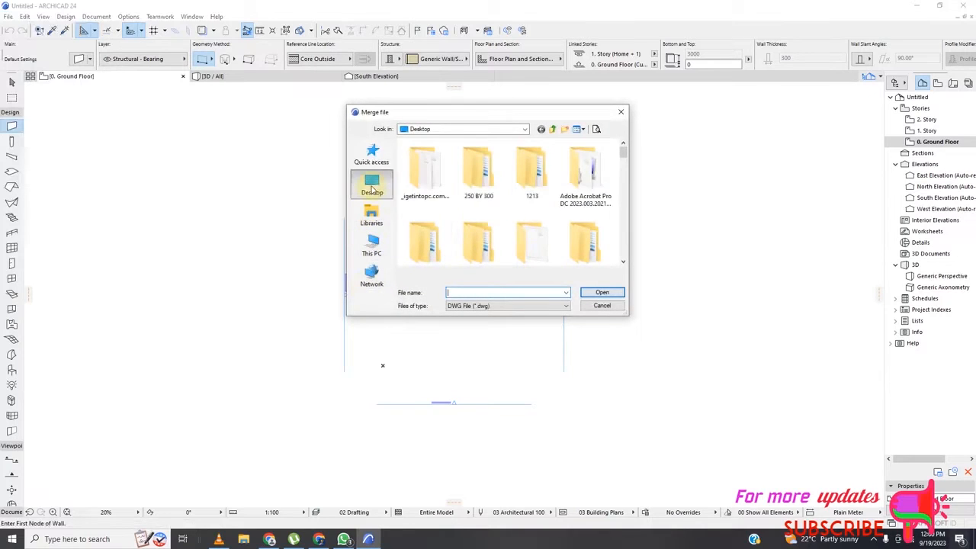
left_click(372, 189)
scroll(496, 217, "down", 15)
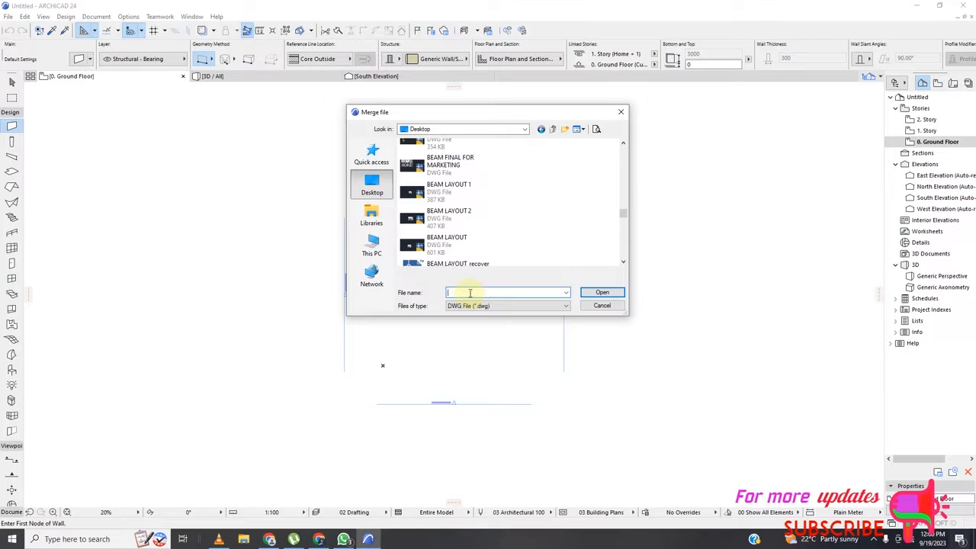
type("S")
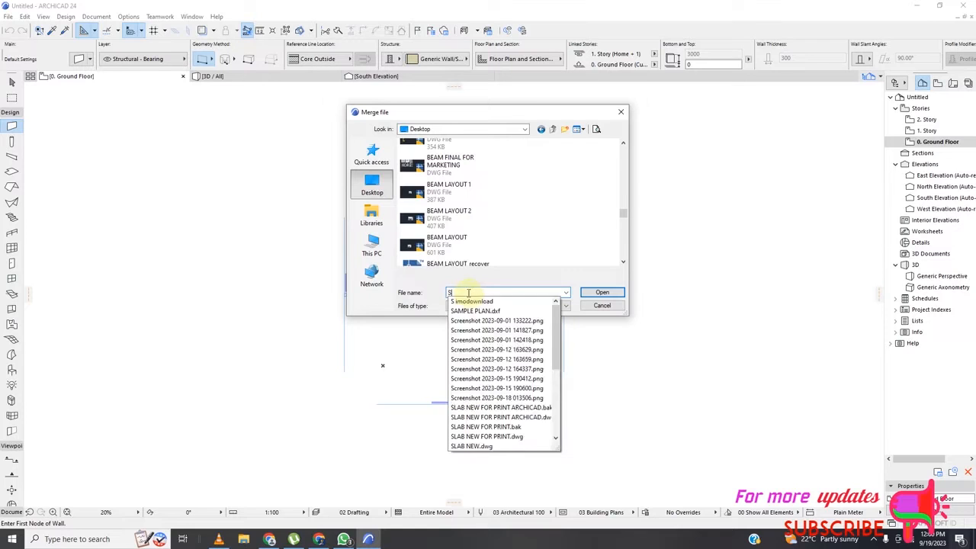
left_click(509, 439)
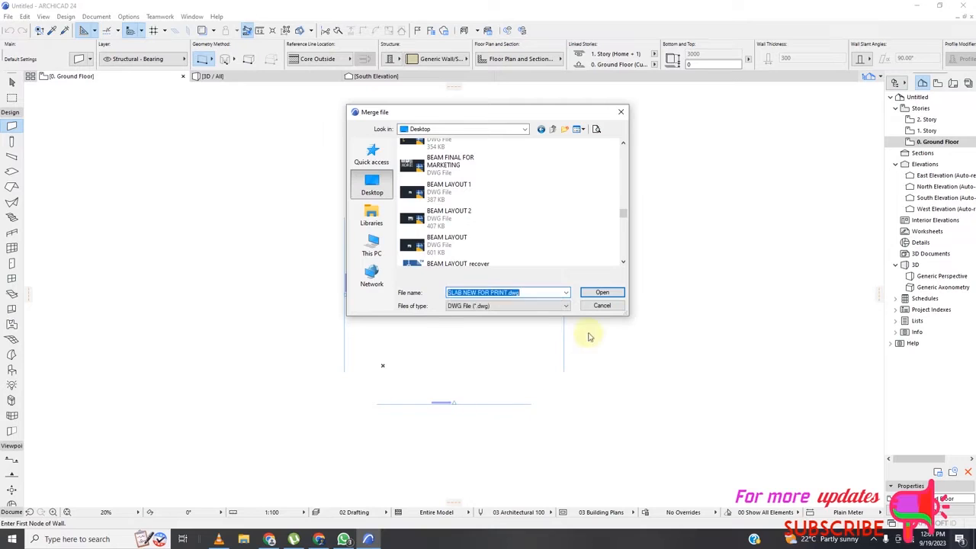
left_click(602, 293)
Step: Skip all missing references and merge the model space onto the Ground Floor at scale 1.00, placing it near the project origin
left_click(549, 260)
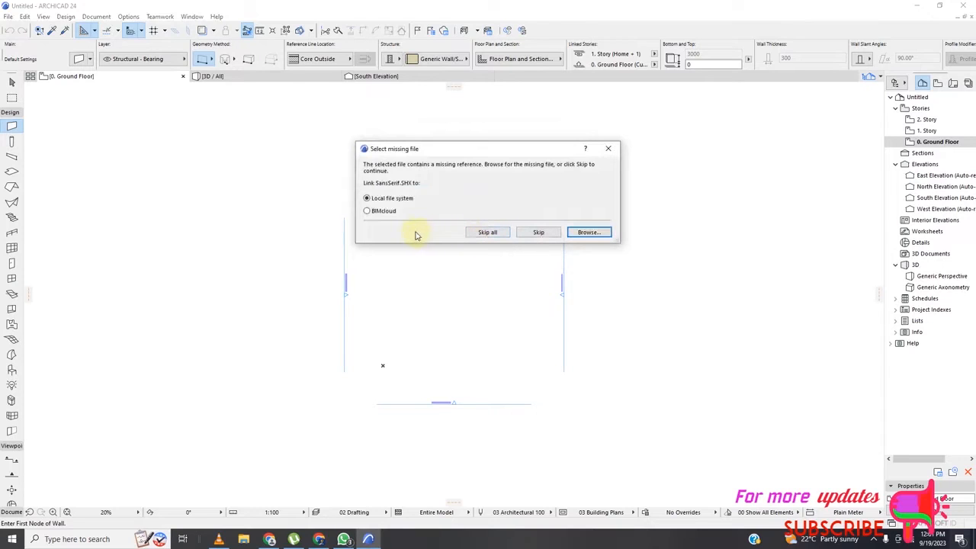
left_click(487, 233)
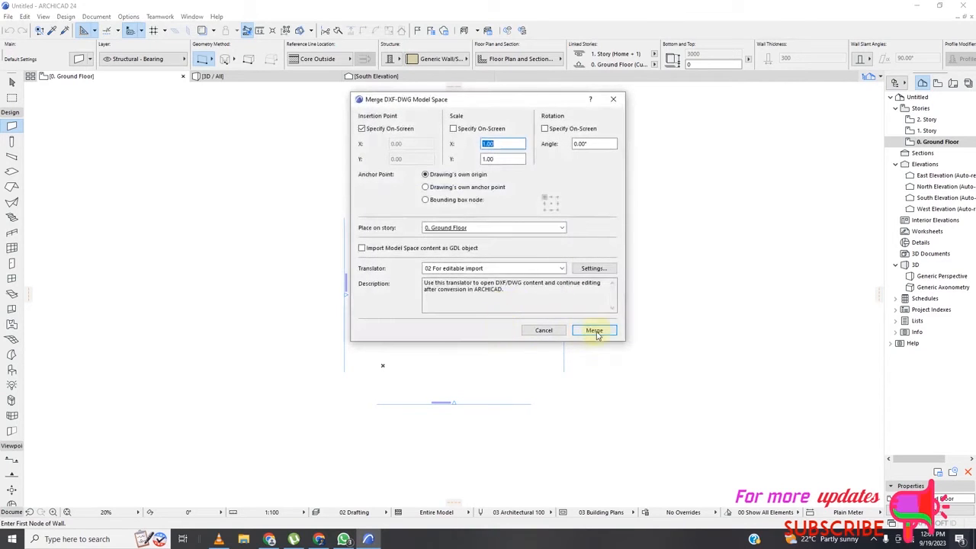
left_click(595, 331)
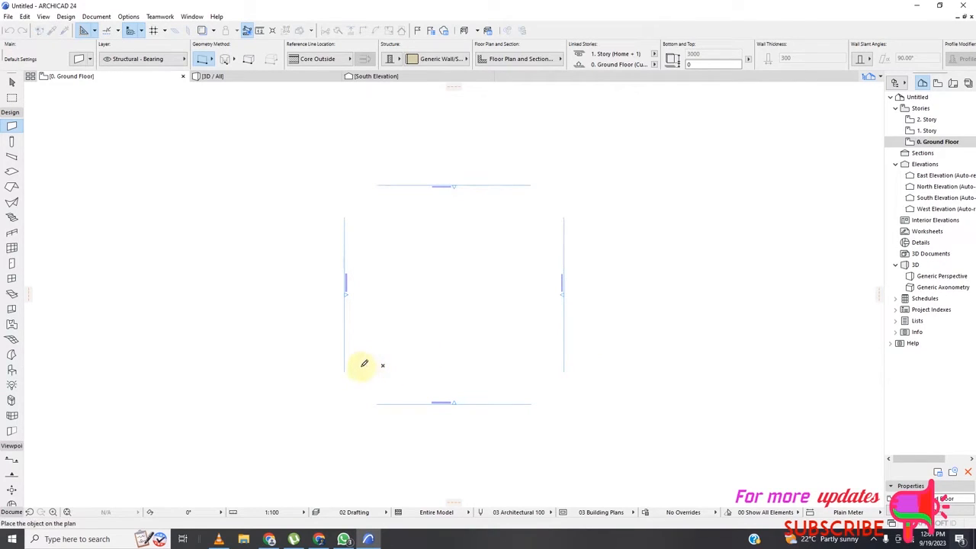
left_click(363, 340)
left_click(592, 278)
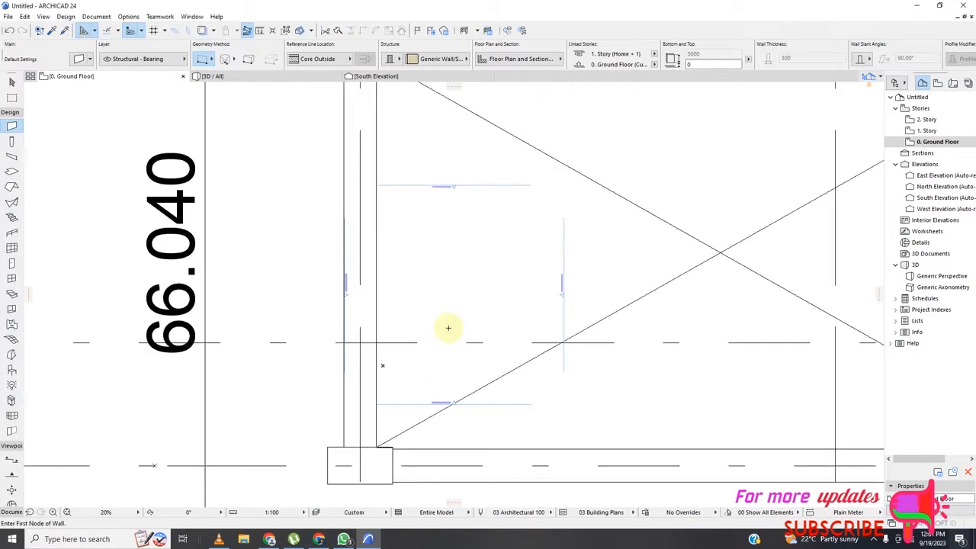
Step: Inspect the merged slab drawing across its plans, water tank details and title sheet
scroll(343, 324, "down", 3)
scroll(346, 334, "down", 6)
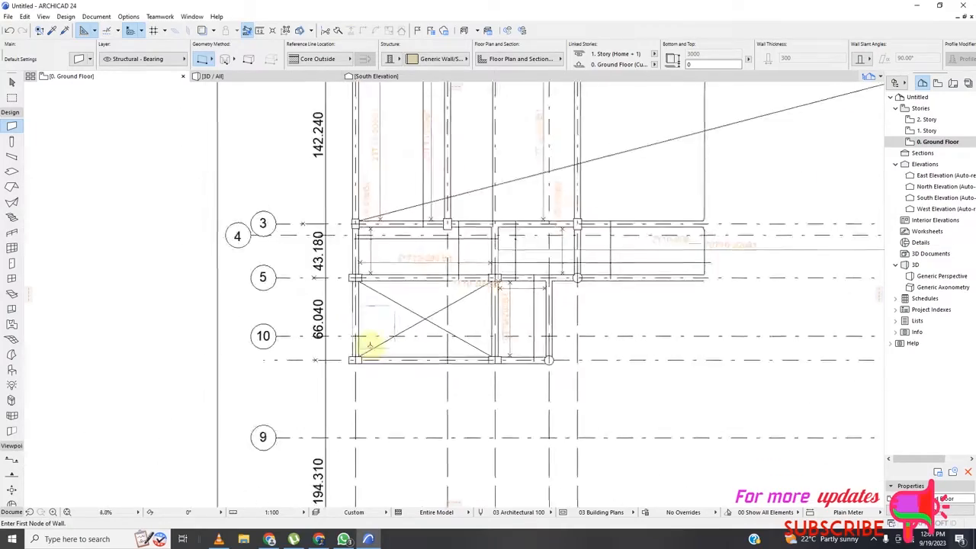
scroll(353, 344, "down", 6)
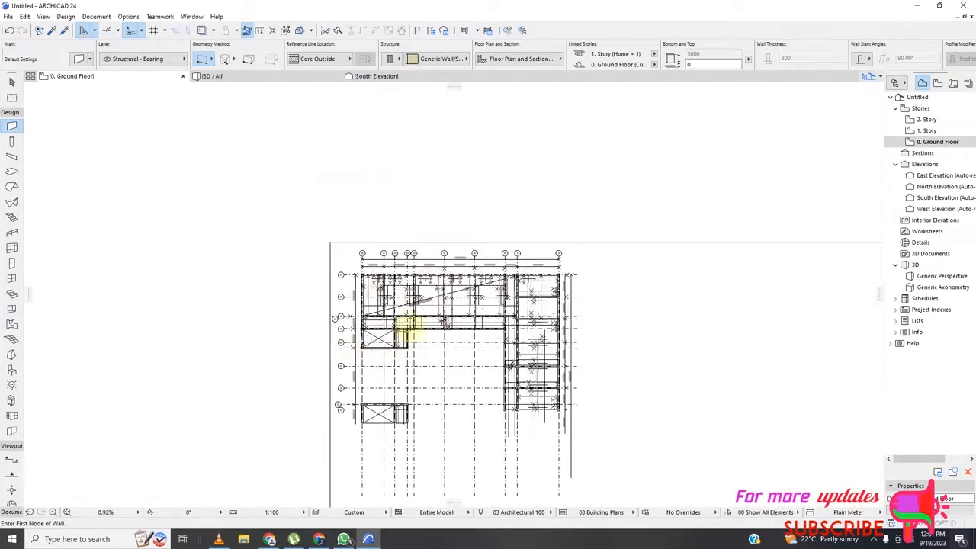
scroll(421, 393, "up", 10)
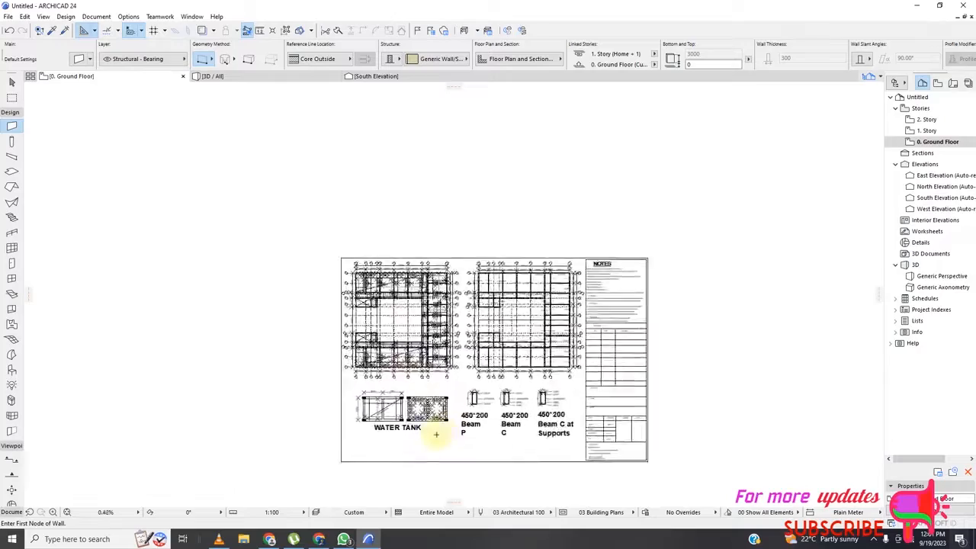
scroll(435, 400, "up", 3)
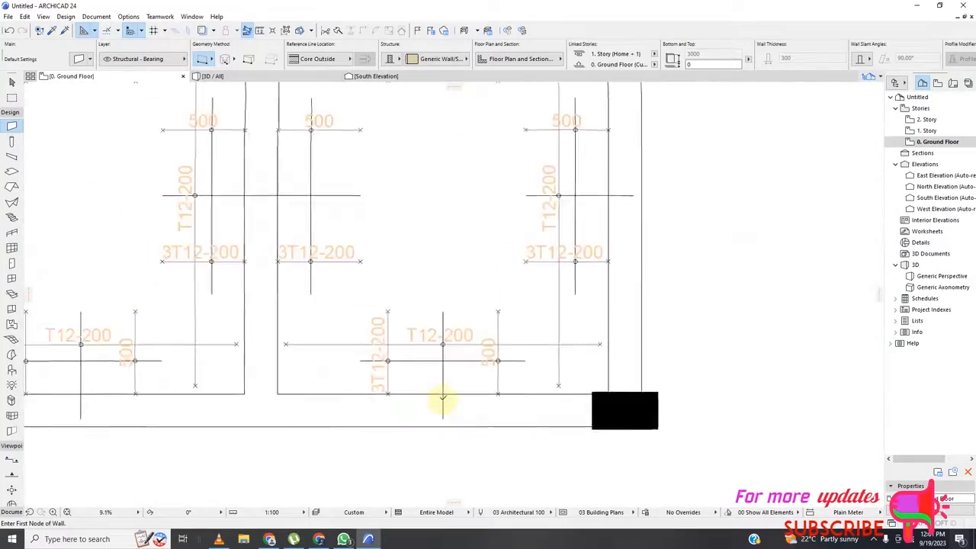
scroll(439, 399, "down", 6)
scroll(422, 408, "down", 4)
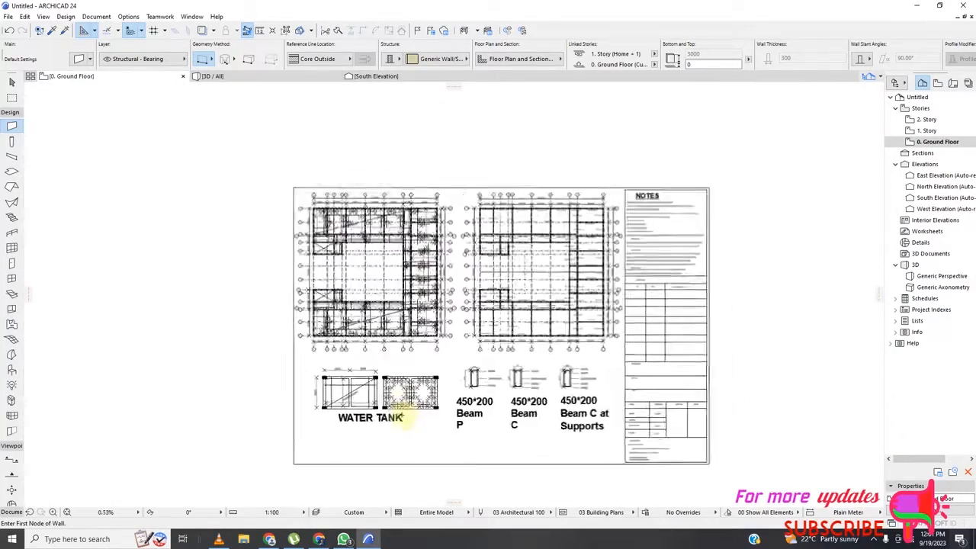
scroll(393, 370, "up", 1)
scroll(391, 343, "down", 1)
scroll(389, 320, "down", 2)
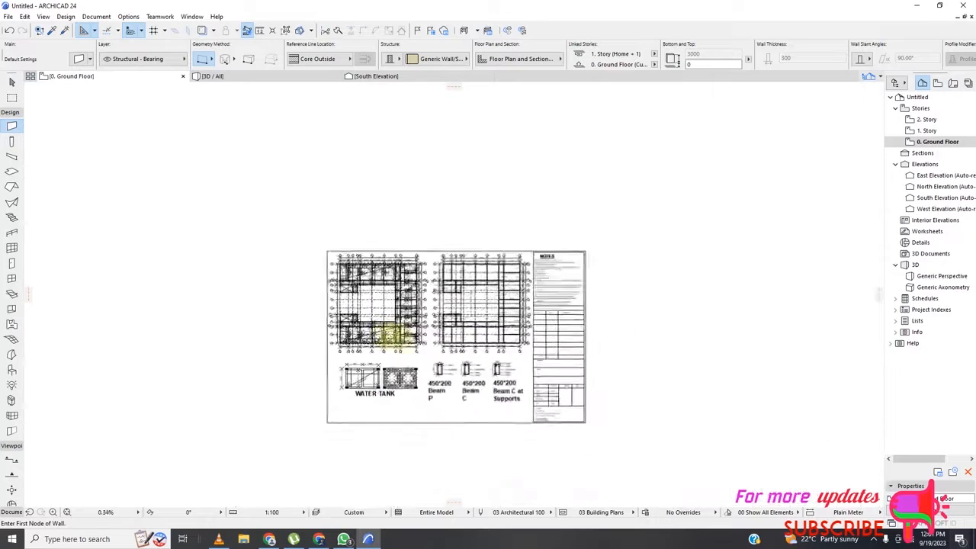
Step: Enclose the entire drawing sheet in a marquee, select everything inside it and suspend groups
left_click(11, 98)
left_click(329, 256)
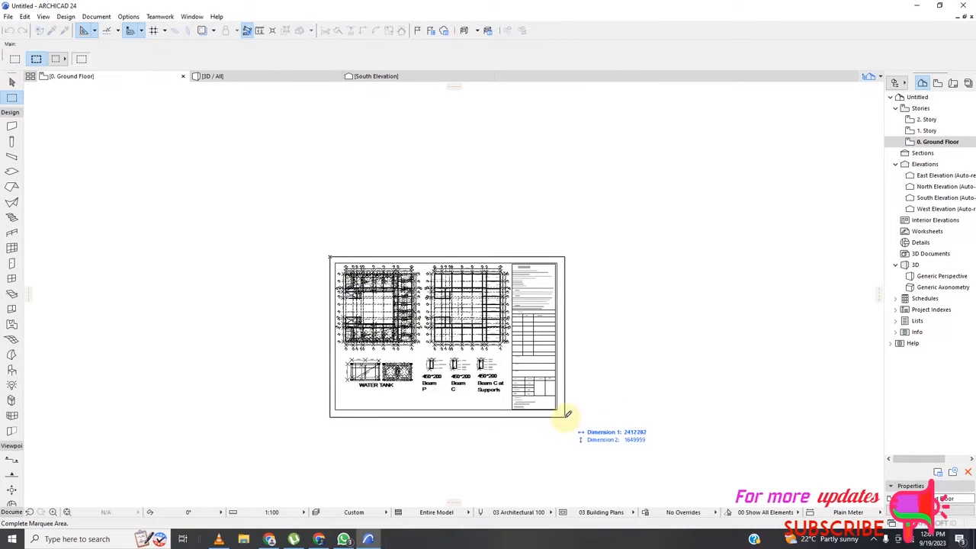
left_click(565, 417)
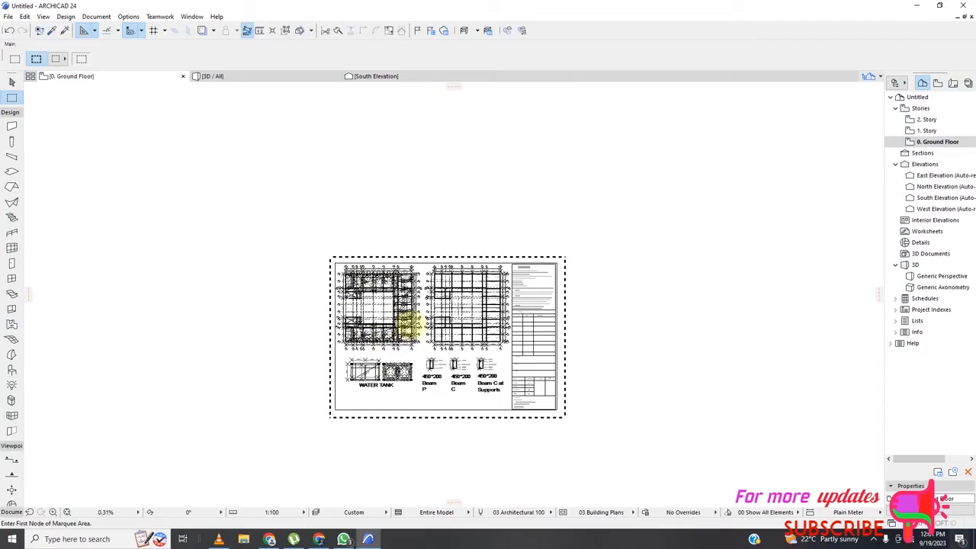
key("ctrl+a")
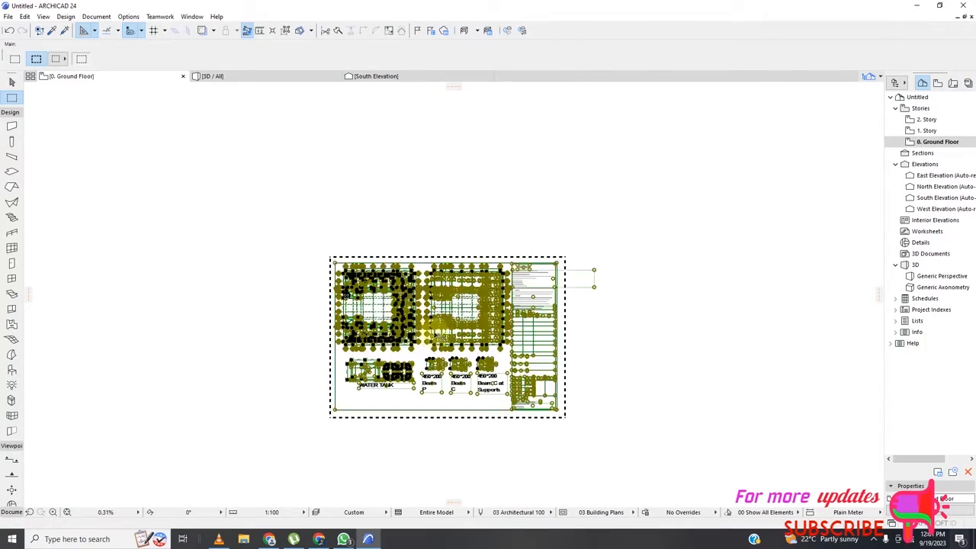
scroll(413, 330, "up", 2)
scroll(397, 350, "up", 4)
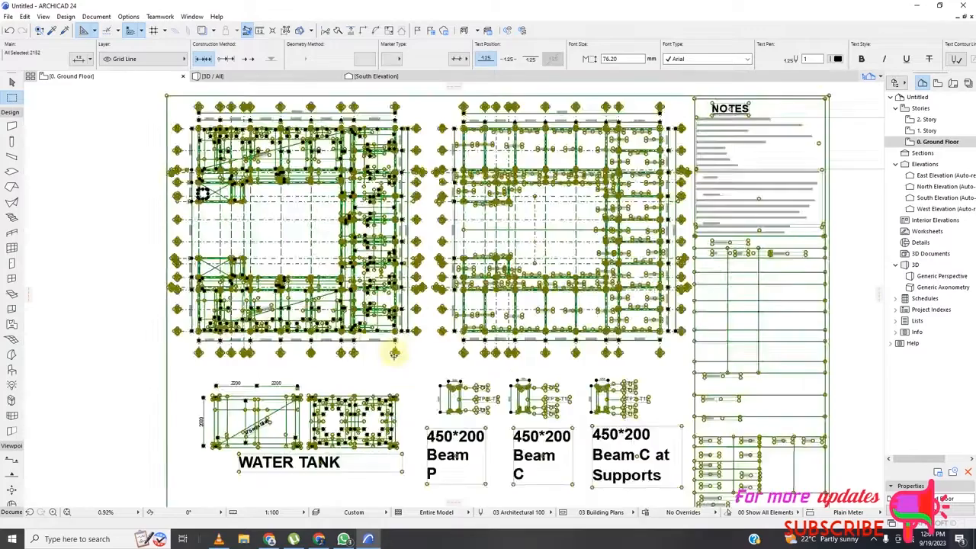
scroll(393, 345, "down", 1)
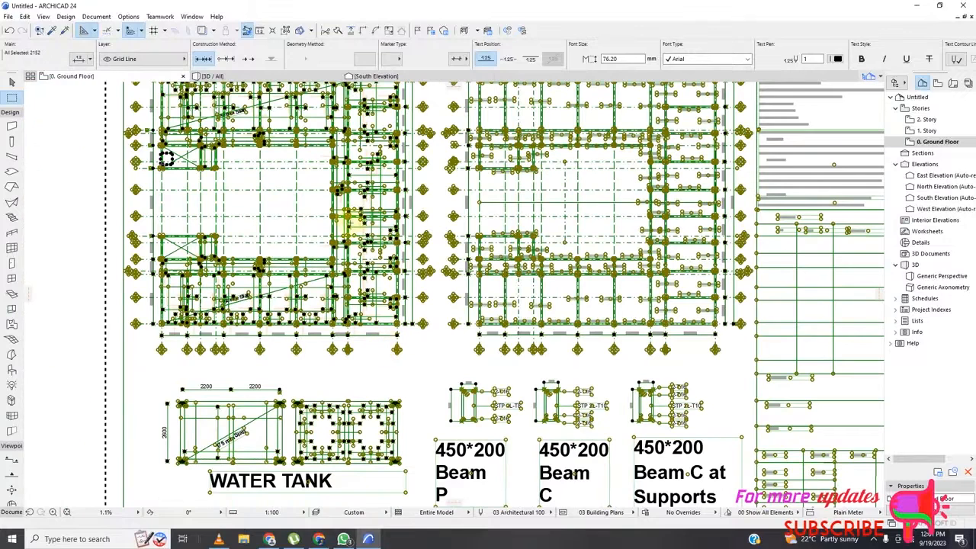
left_click(286, 31)
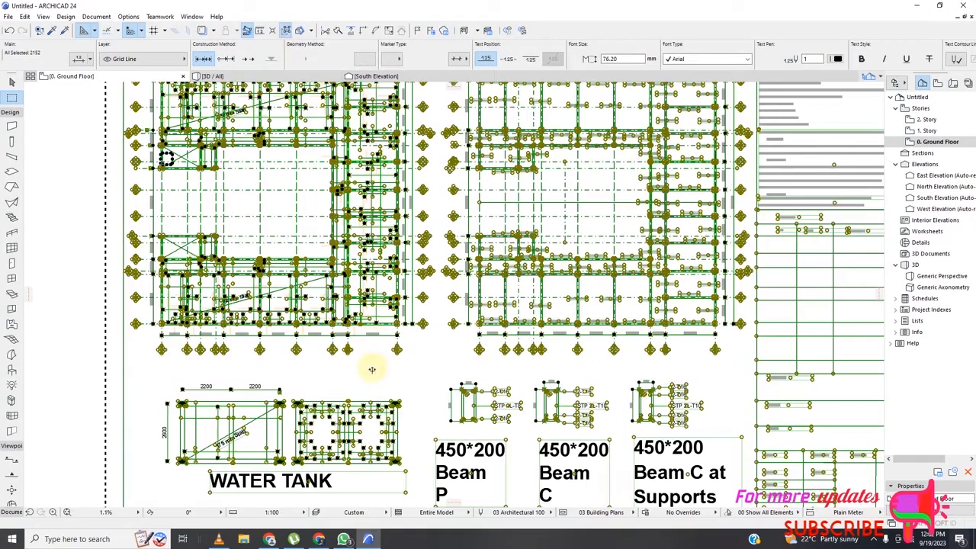
Step: Resize the selected drawing graphically from the grid I dimension point, using the I–J bay as reference and scaling it to 5600 mm
scroll(348, 342, "up", 4)
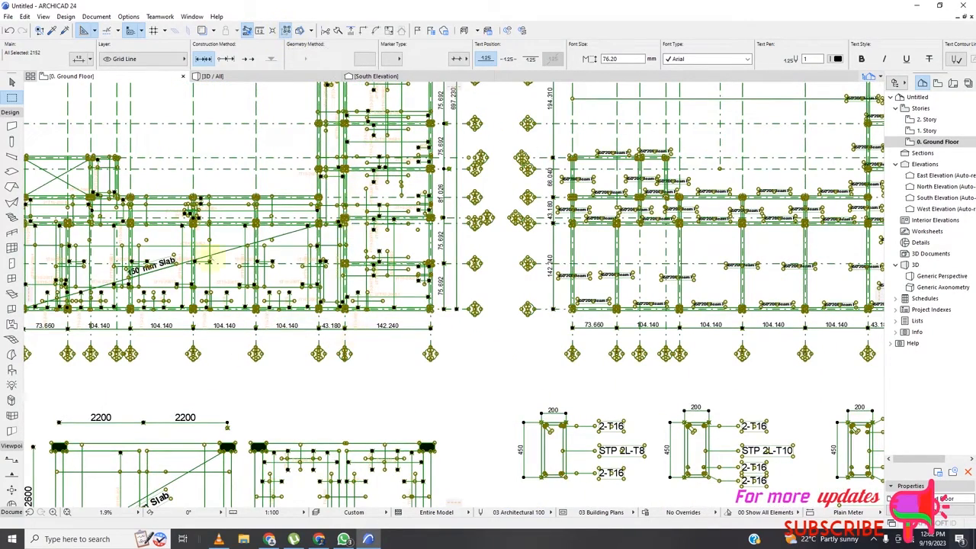
left_click(25, 16)
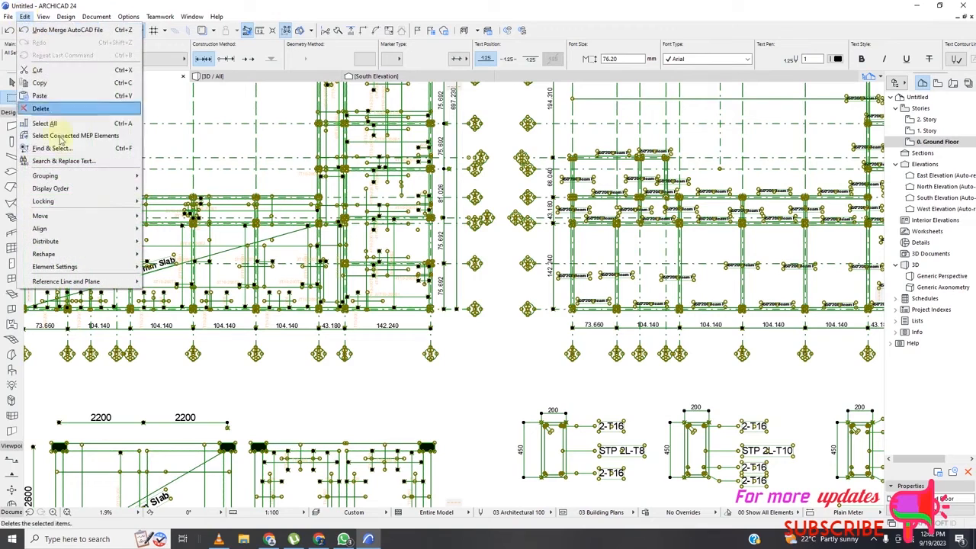
mouse_move(79, 256)
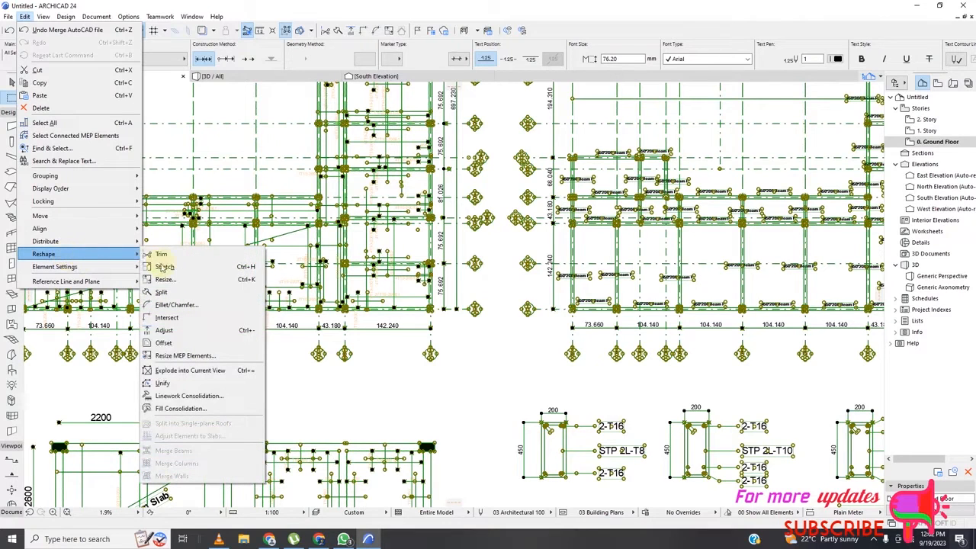
left_click(183, 284)
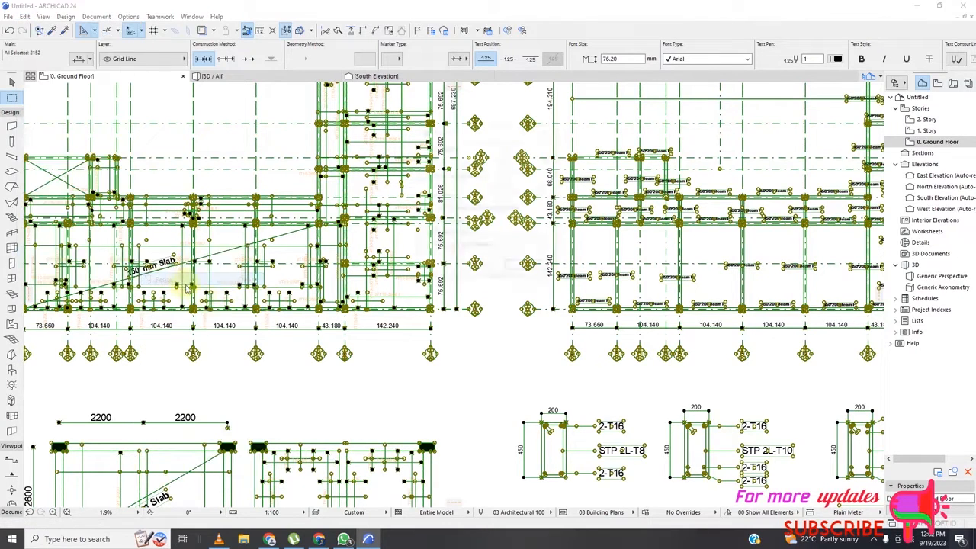
left_click(527, 273)
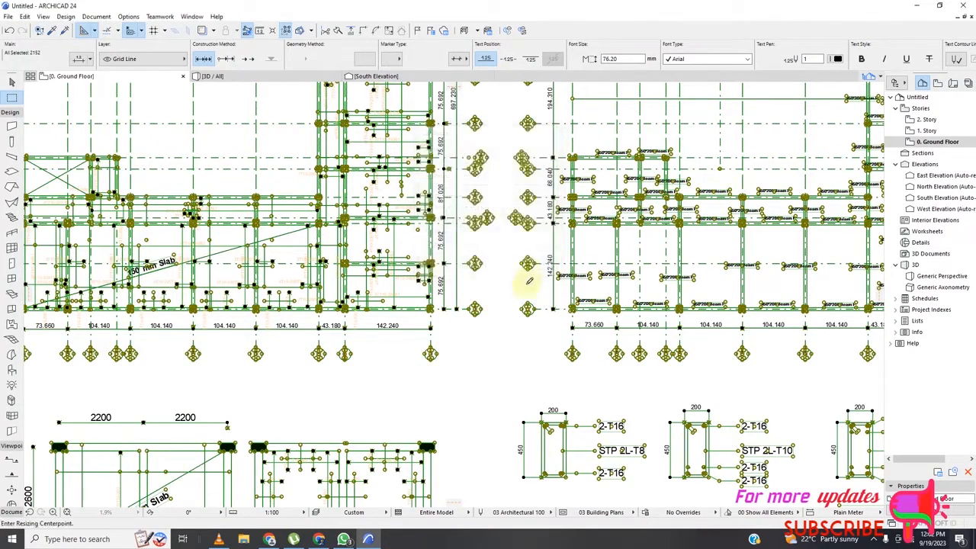
scroll(337, 324, "up", 4)
scroll(340, 326, "up", 3)
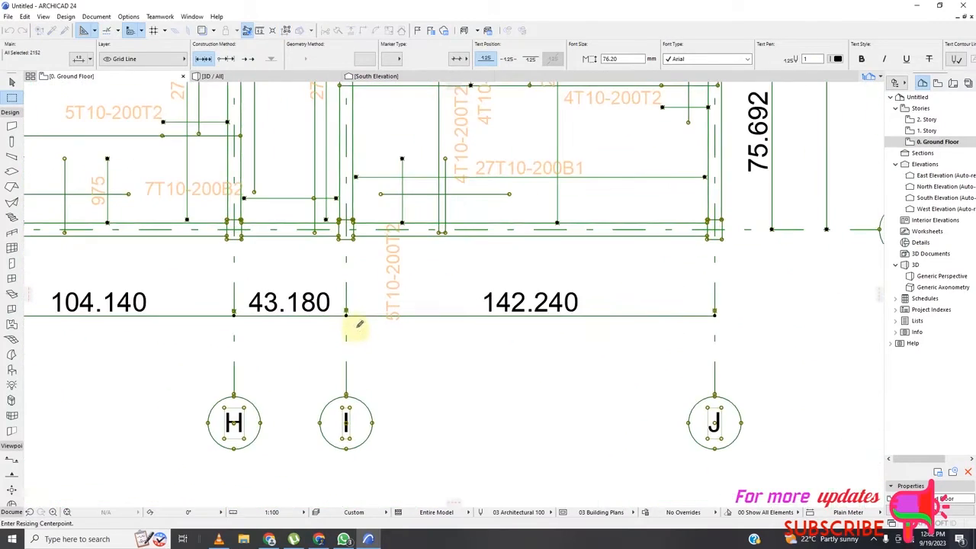
left_click(346, 312)
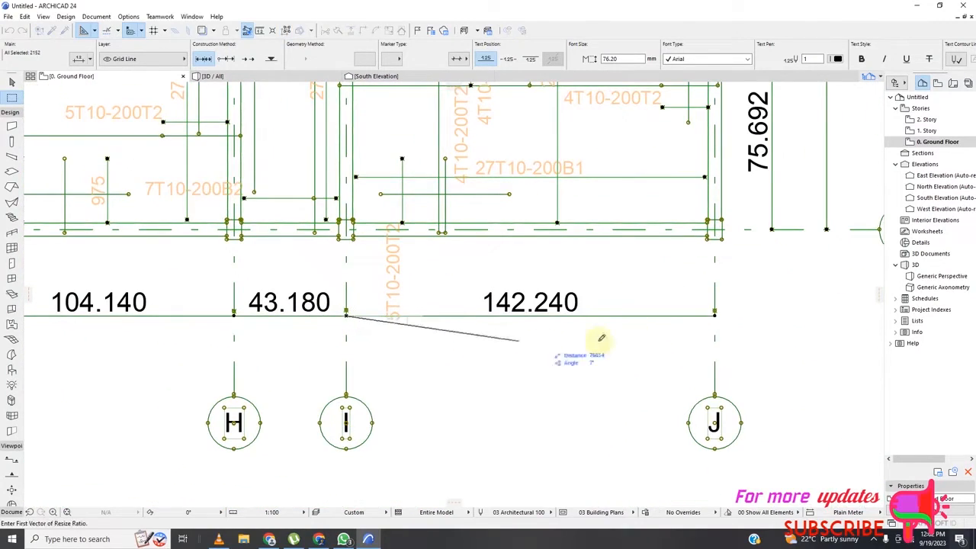
left_click(716, 313)
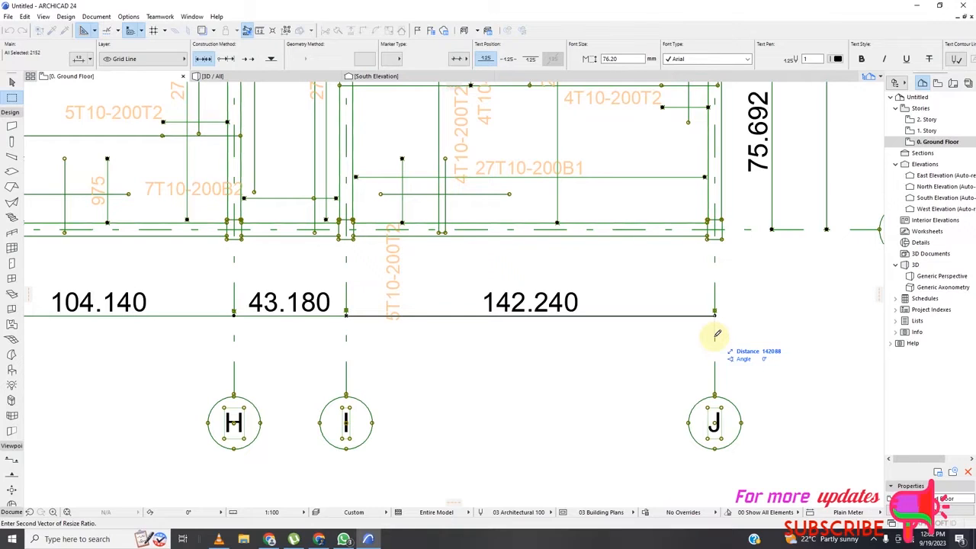
type("50")
key("Return")
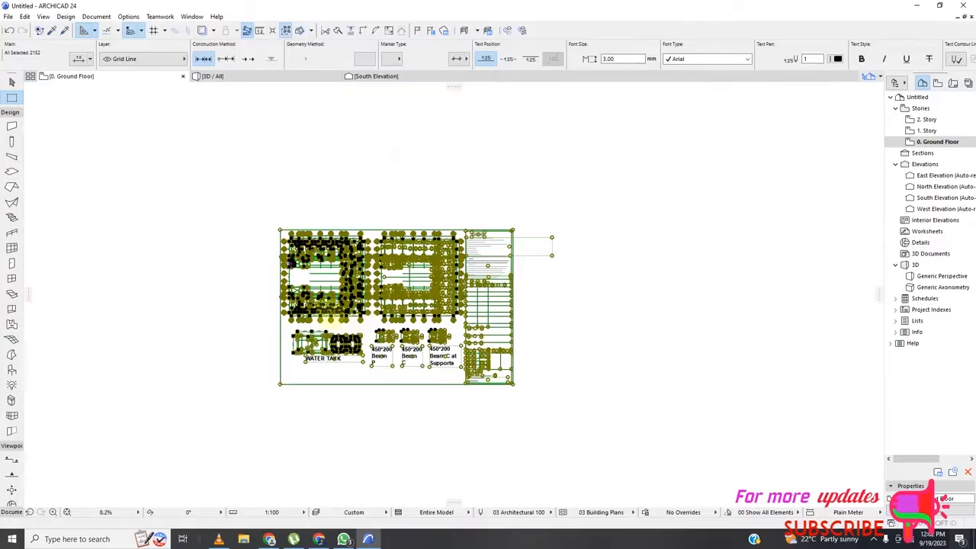
Step: Examine the resized slab plan's reinforcement labels and the dimensions between its grid lines
scroll(321, 305, "up", 5)
scroll(330, 305, "up", 5)
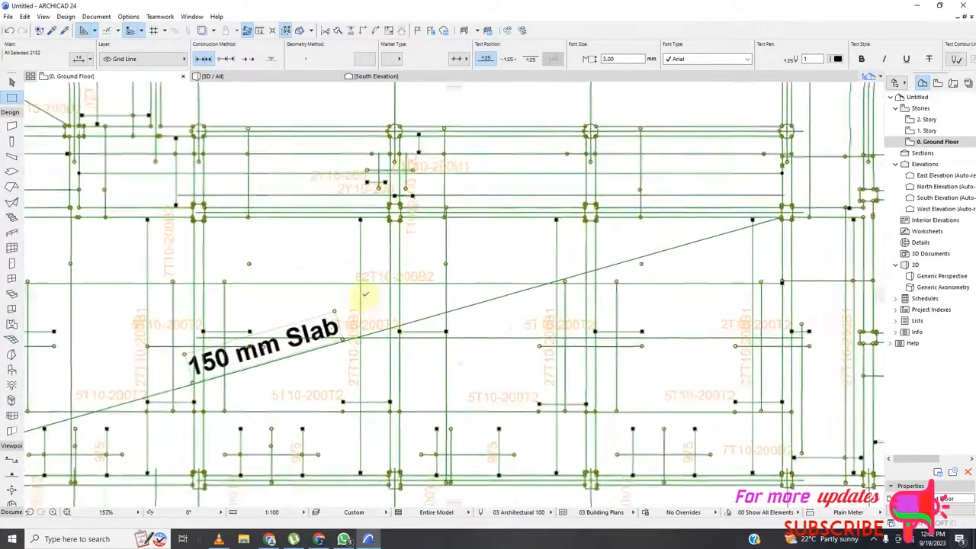
scroll(371, 305, "down", 3)
scroll(442, 340, "up", 6)
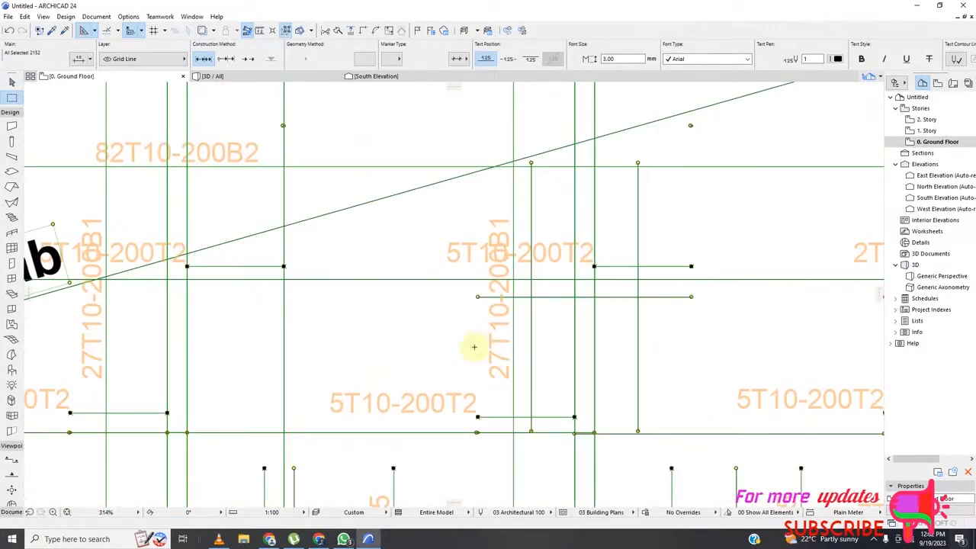
scroll(461, 335, "down", 3)
scroll(457, 328, "down", 4)
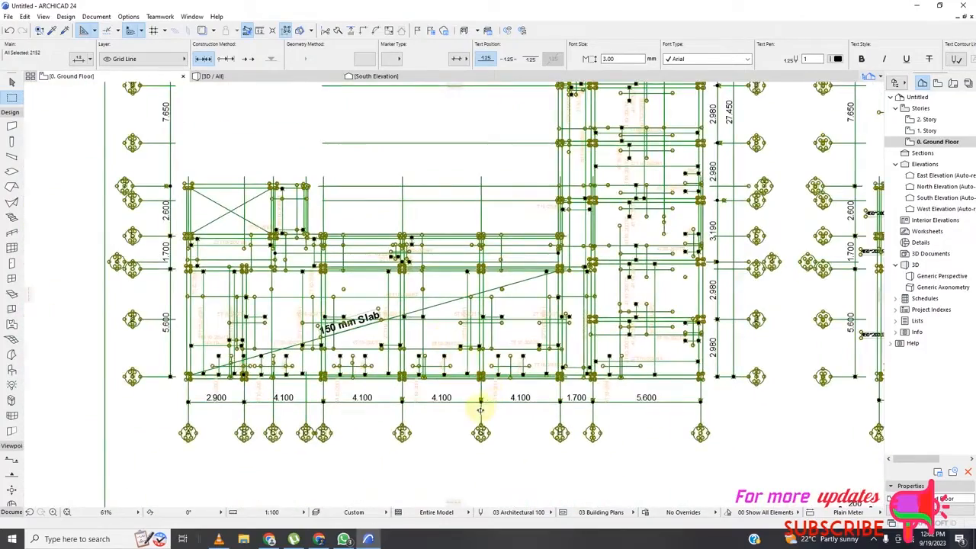
scroll(480, 409, "up", 2)
scroll(443, 405, "down", 2)
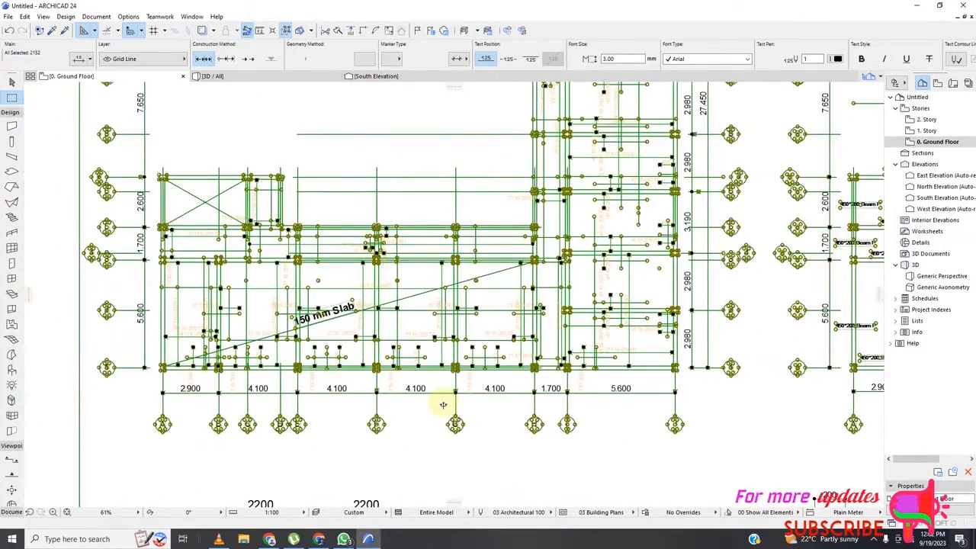
Step: Clear the selection and inspect both floor plans and the NOTES column of the resized sheet
key("Escape")
scroll(464, 383, "down", 4)
scroll(713, 352, "up", 10)
scroll(445, 276, "down", 6)
scroll(621, 277, "up", 2)
scroll(674, 202, "up", 4)
scroll(645, 272, "down", 6)
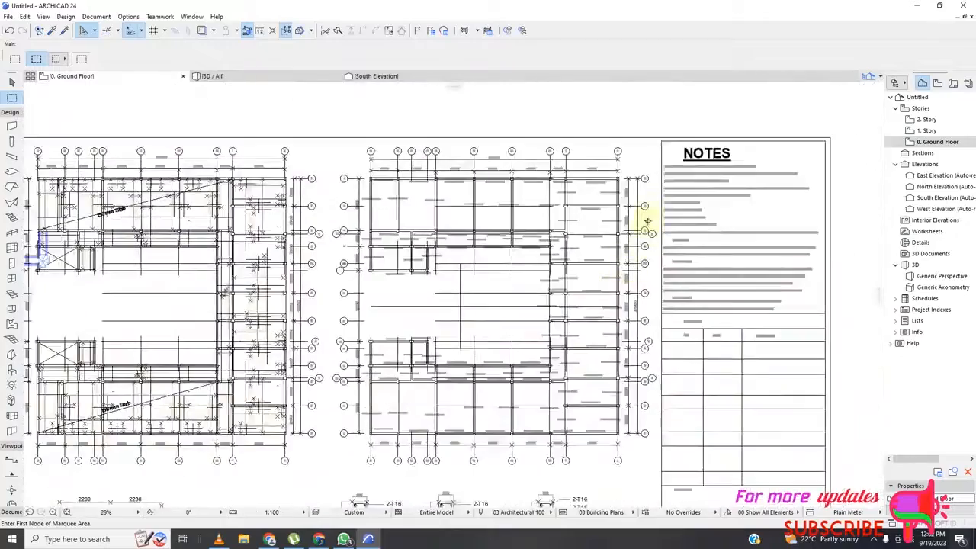
scroll(647, 221, "up", 3)
scroll(617, 187, "down", 2)
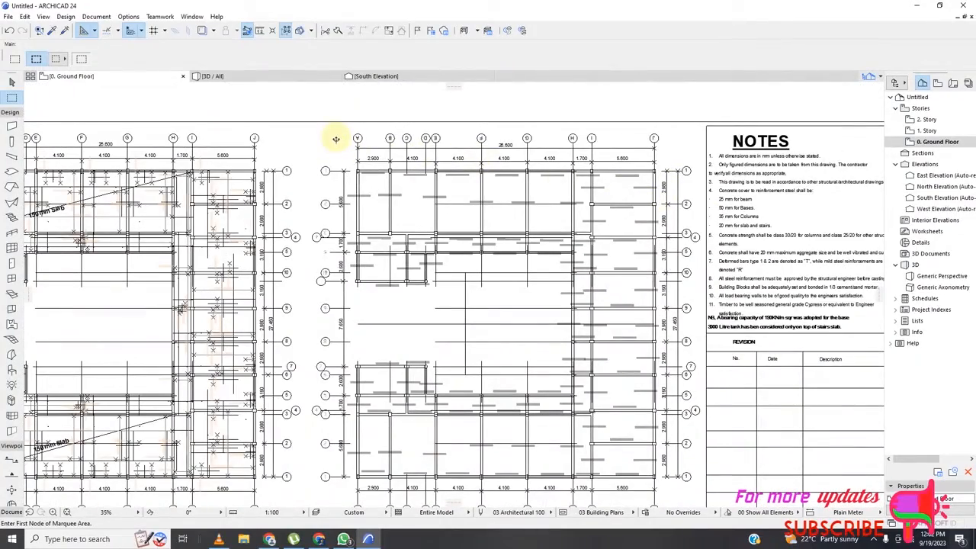
Step: Switch the project's dimension standard to Plain Millimeter in the project preferences
left_click(129, 17)
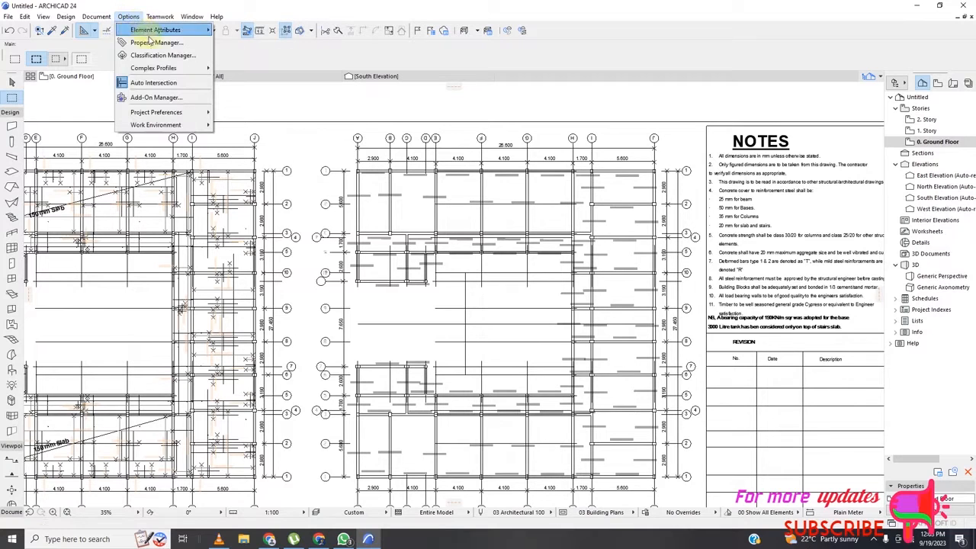
mouse_move(161, 118)
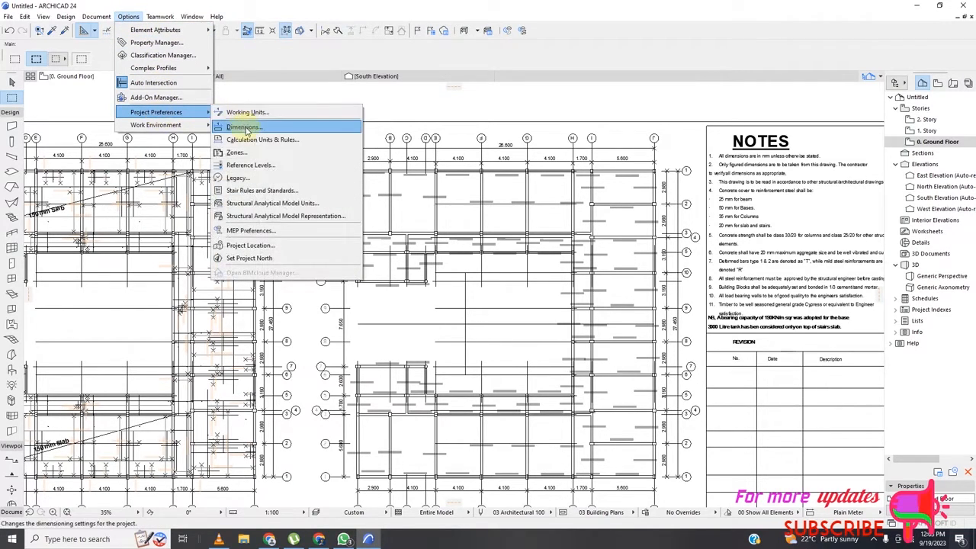
left_click(244, 127)
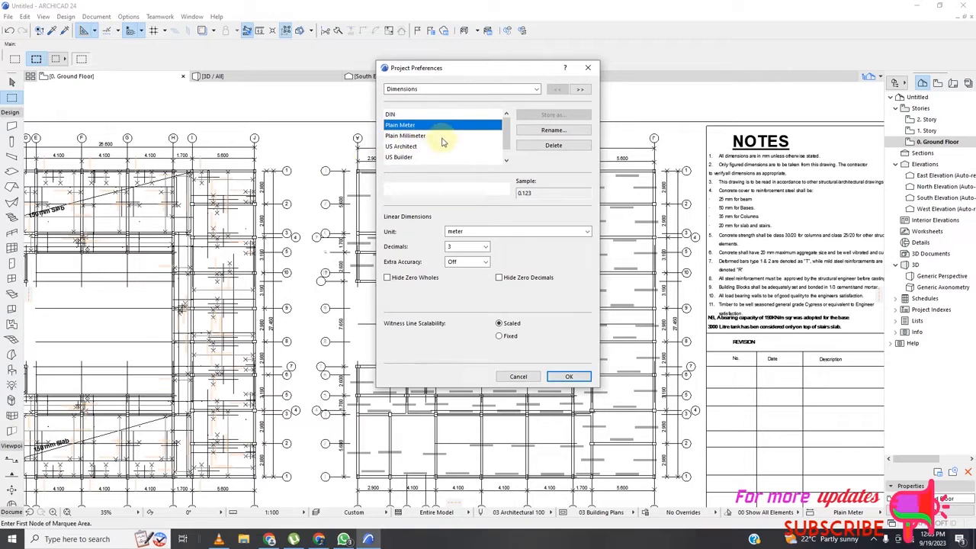
left_click(415, 136)
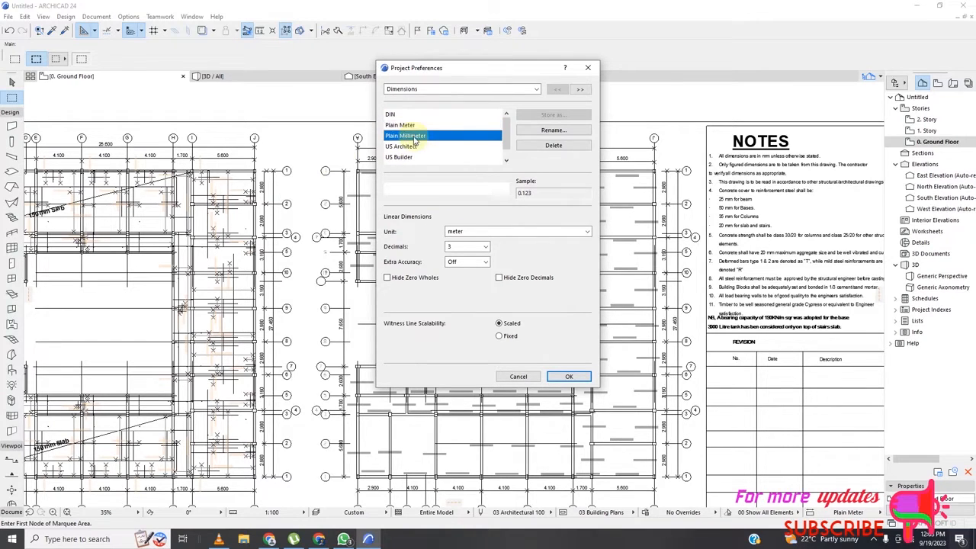
left_click(569, 377)
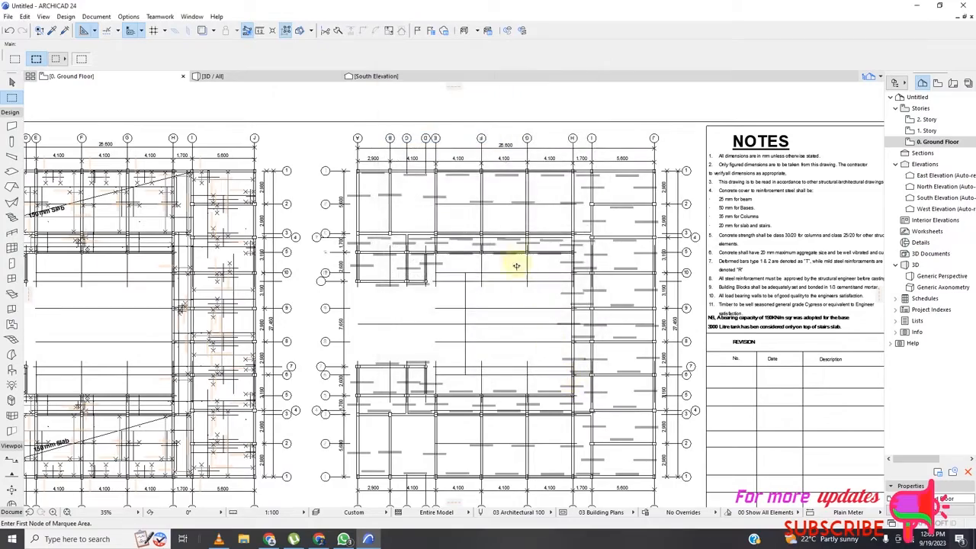
Step: Check the grid dimensions, bar labels and beam labels on both plans in millimetres
scroll(459, 157, "up", 5)
scroll(454, 169, "down", 2)
scroll(456, 169, "down", 3)
scroll(205, 173, "up", 5)
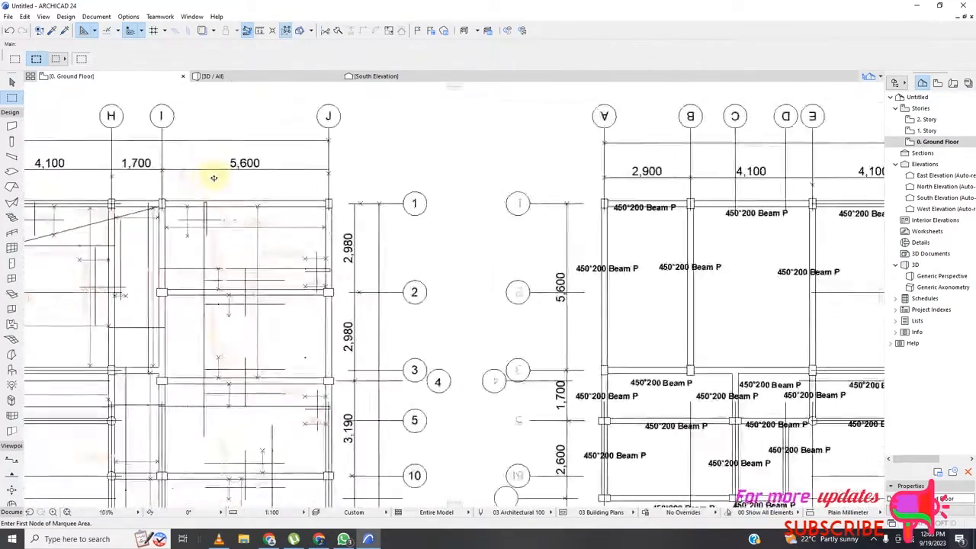
scroll(234, 177, "up", 5)
scroll(343, 157, "down", 3)
scroll(359, 183, "down", 3)
scroll(355, 168, "up", 2)
scroll(357, 163, "down", 2)
scroll(356, 163, "up", 4)
scroll(385, 175, "down", 5)
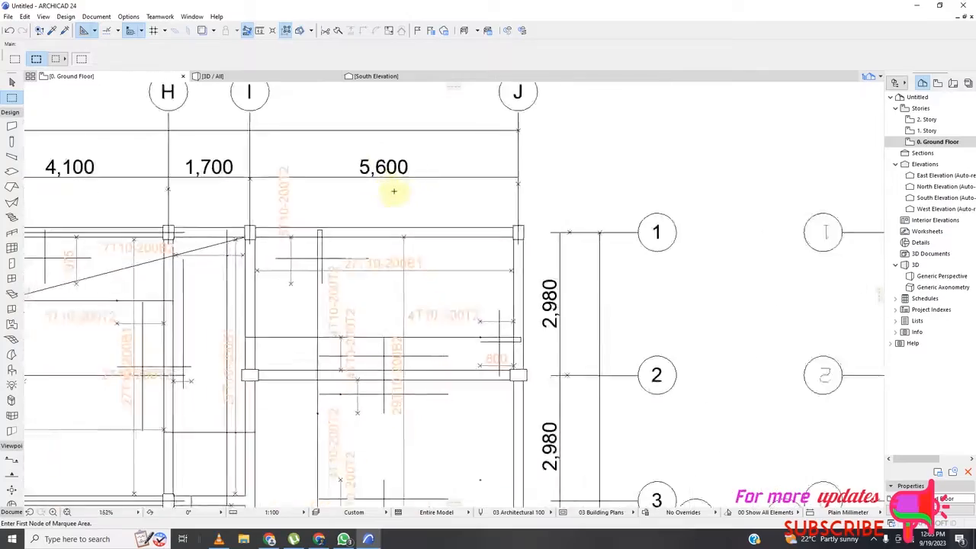
scroll(385, 163, "down", 1)
scroll(462, 220, "down", 6)
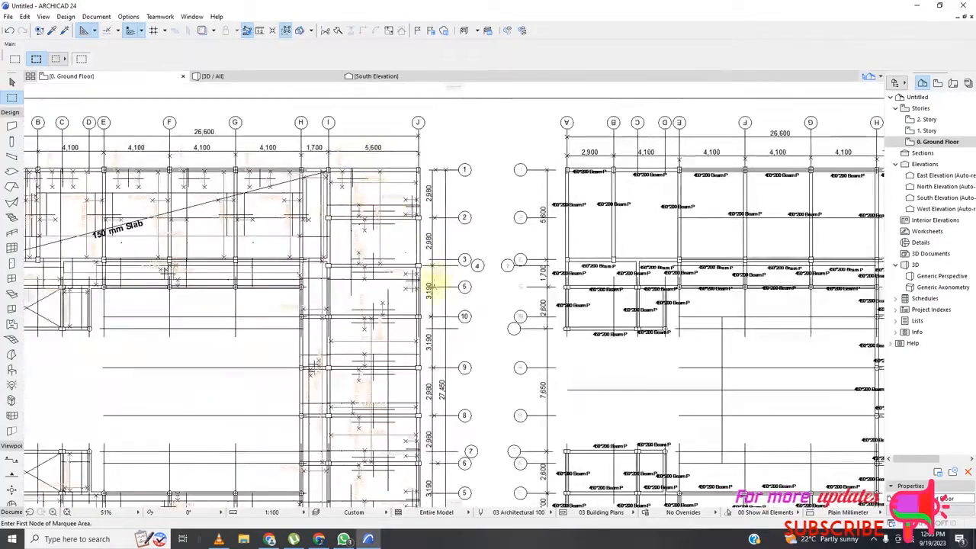
Step: Examine the beam labels and grid dimensions on the plans, the three 450*200 beam sections and the WATER TANK details
scroll(686, 256, "up", 2)
scroll(688, 255, "up", 4)
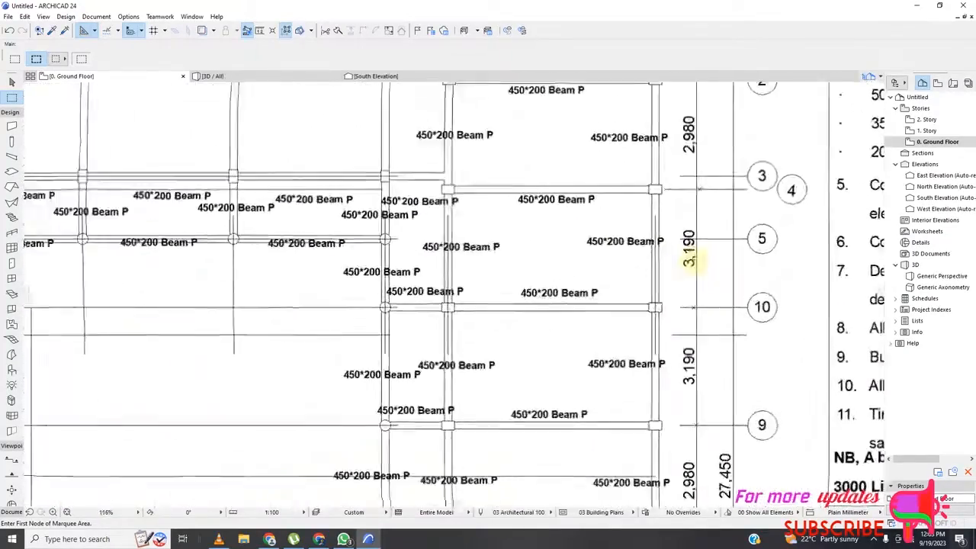
scroll(501, 201, "down", 6)
scroll(399, 251, "down", 3)
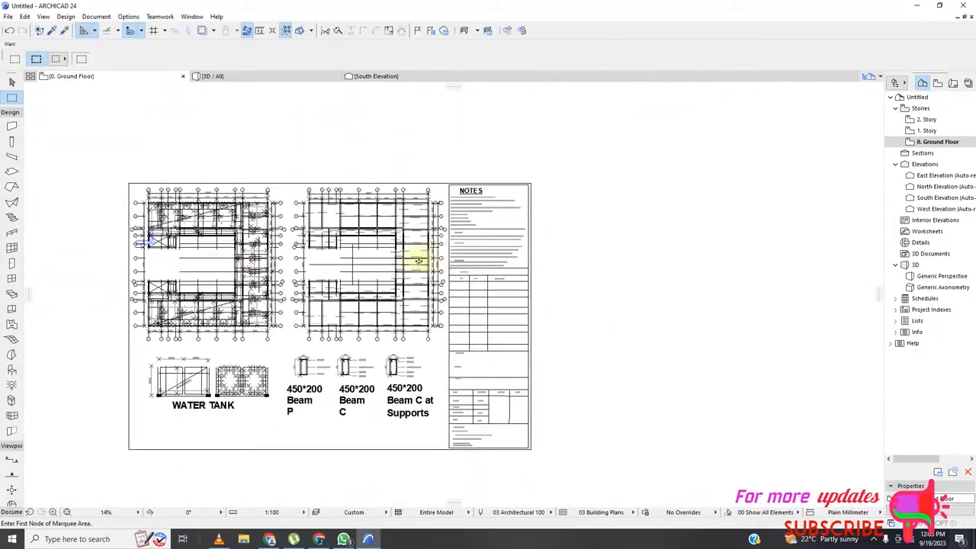
scroll(353, 411, "up", 7)
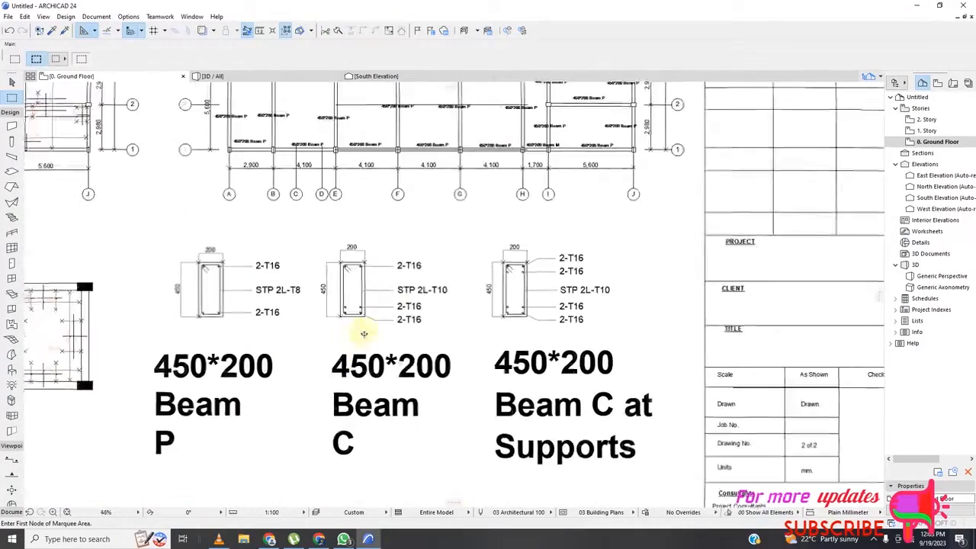
scroll(402, 264, "down", 5)
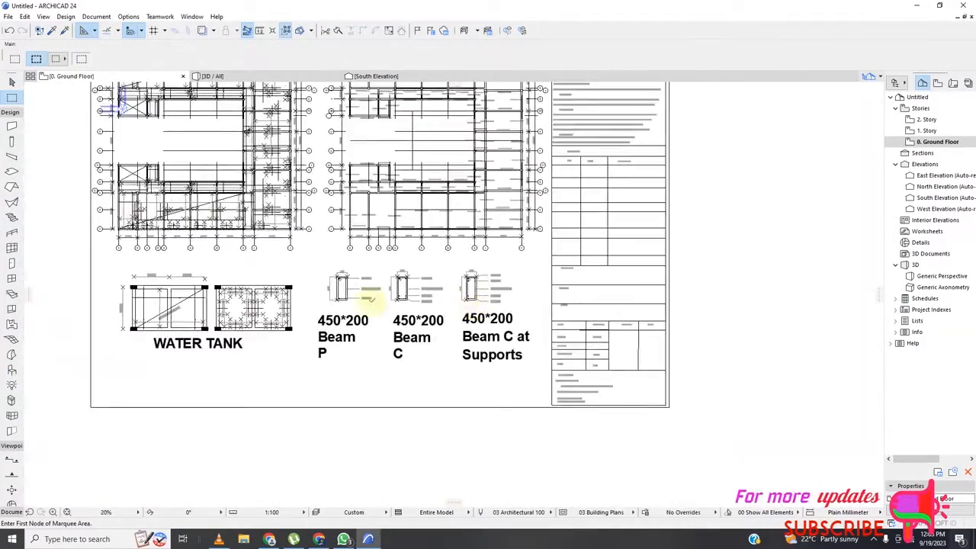
scroll(259, 282, "up", 3)
scroll(263, 278, "up", 5)
scroll(295, 262, "down", 3)
scroll(477, 317, "down", 5)
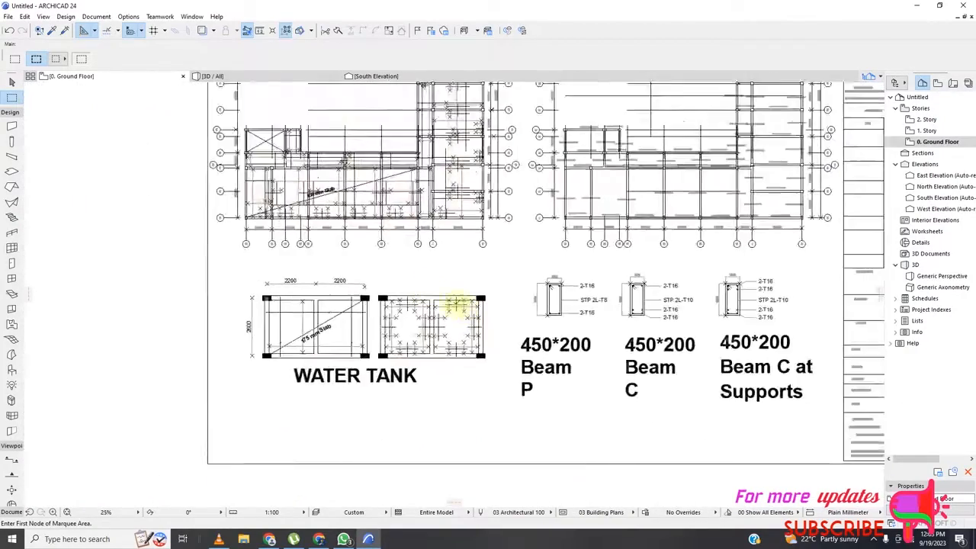
Step: Start saving the plan as a PDF file and set its page to A1 (ISO) - Metric in landscape orientation
left_click(7, 16)
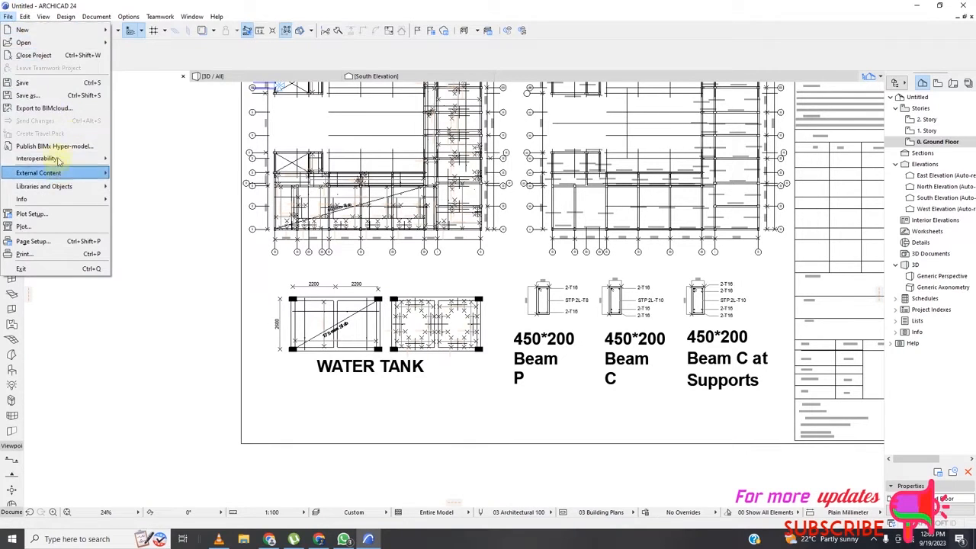
left_click(51, 100)
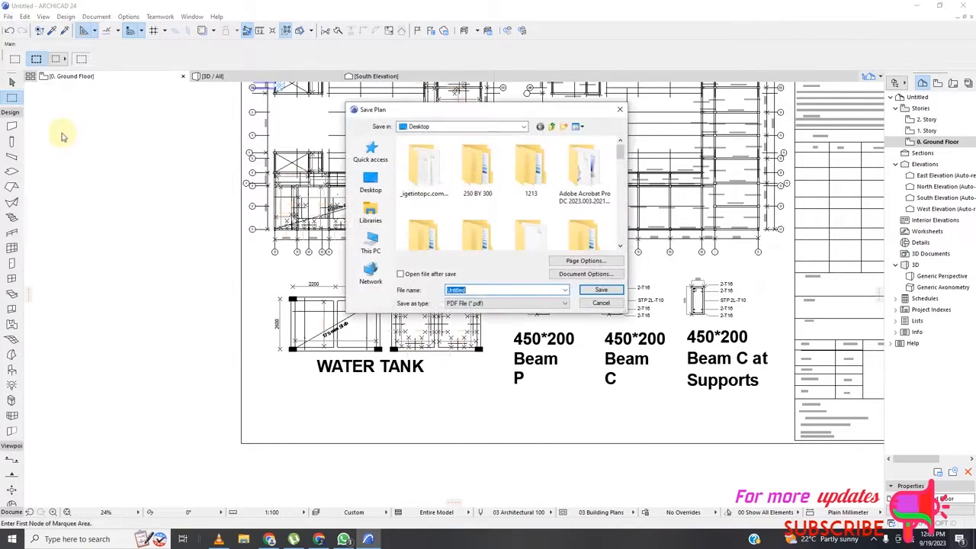
left_click(526, 303)
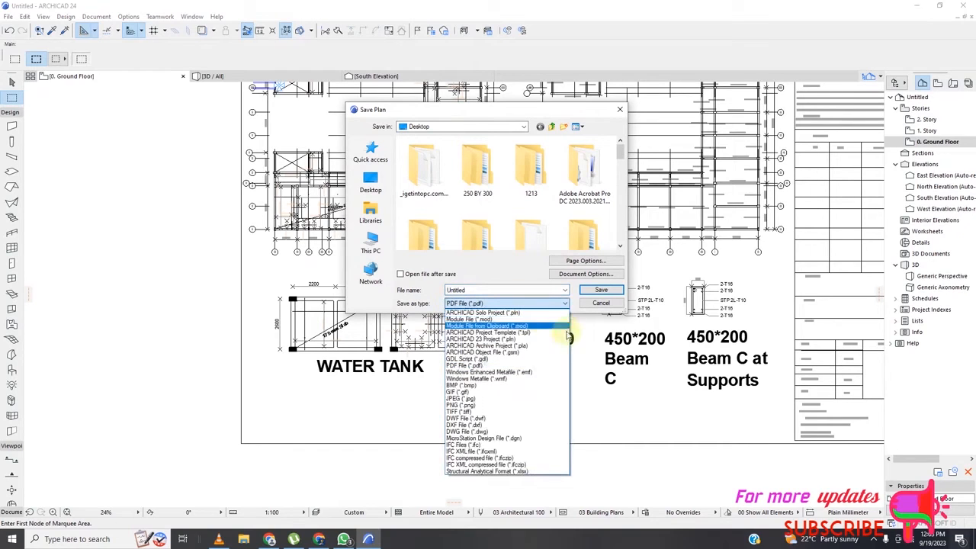
left_click(477, 370)
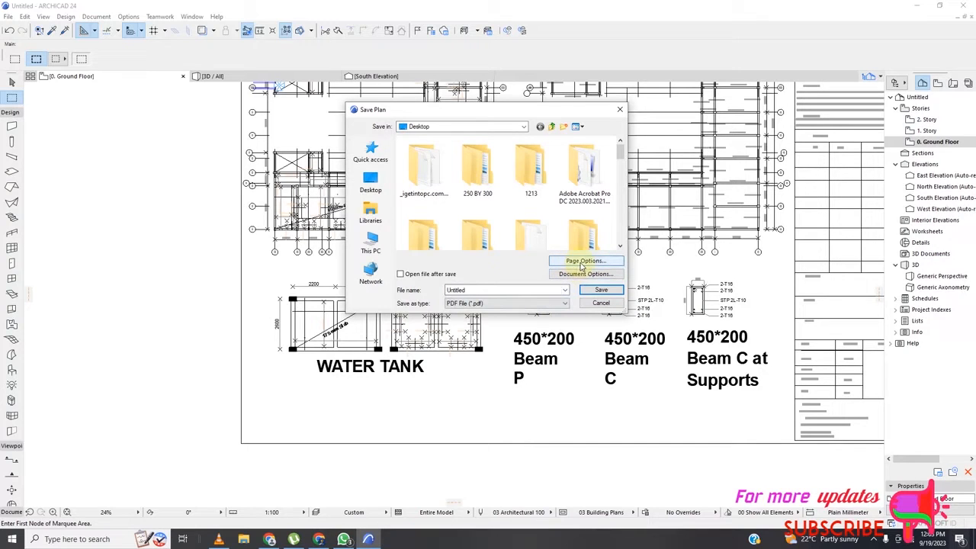
left_click(584, 261)
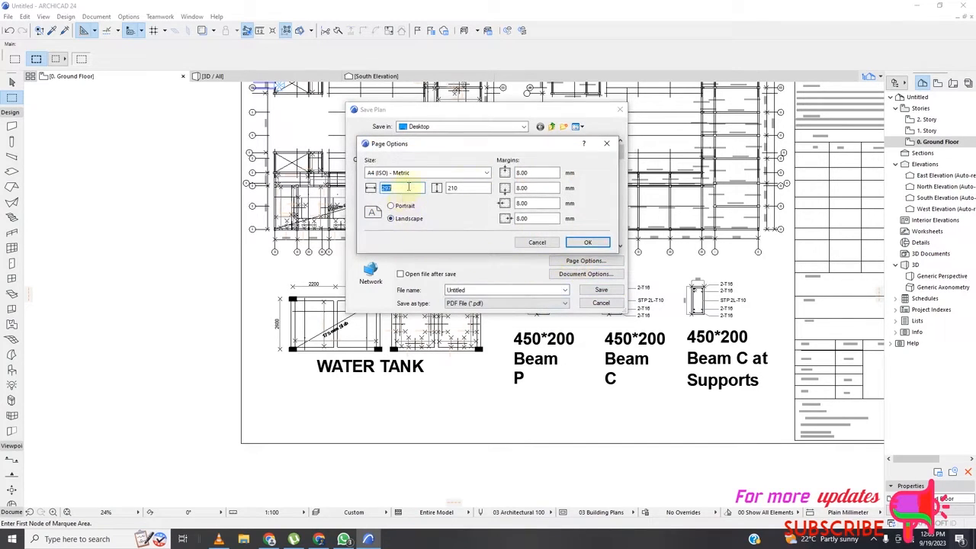
left_click(487, 173)
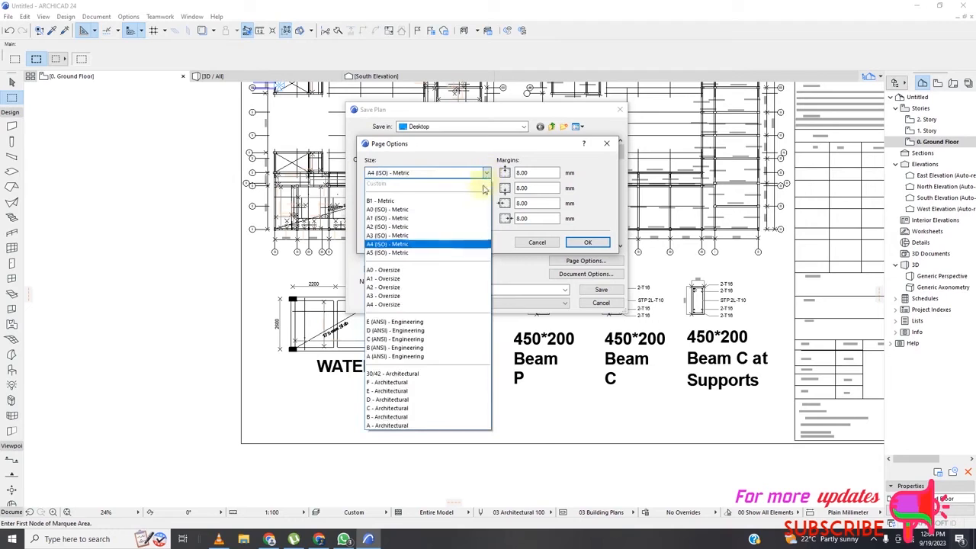
left_click(462, 220)
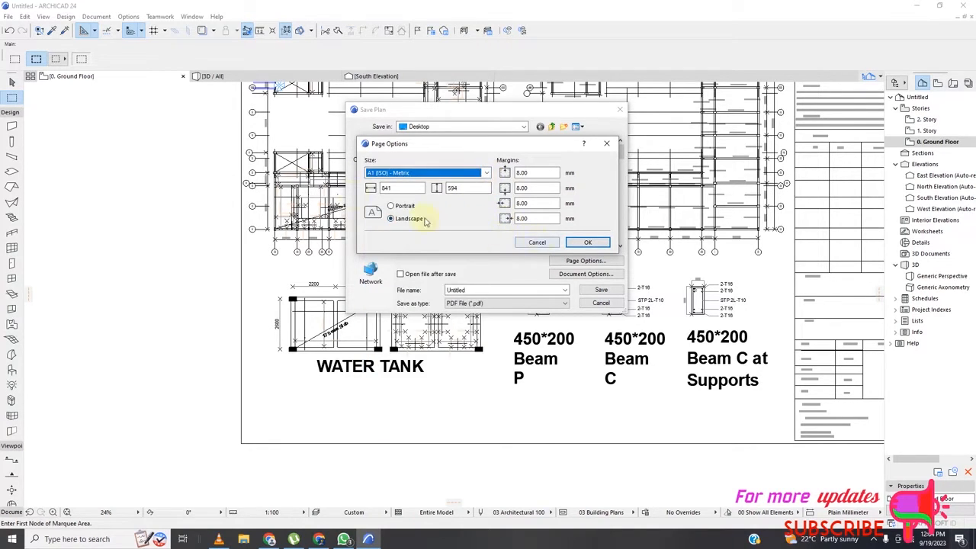
left_click(390, 219)
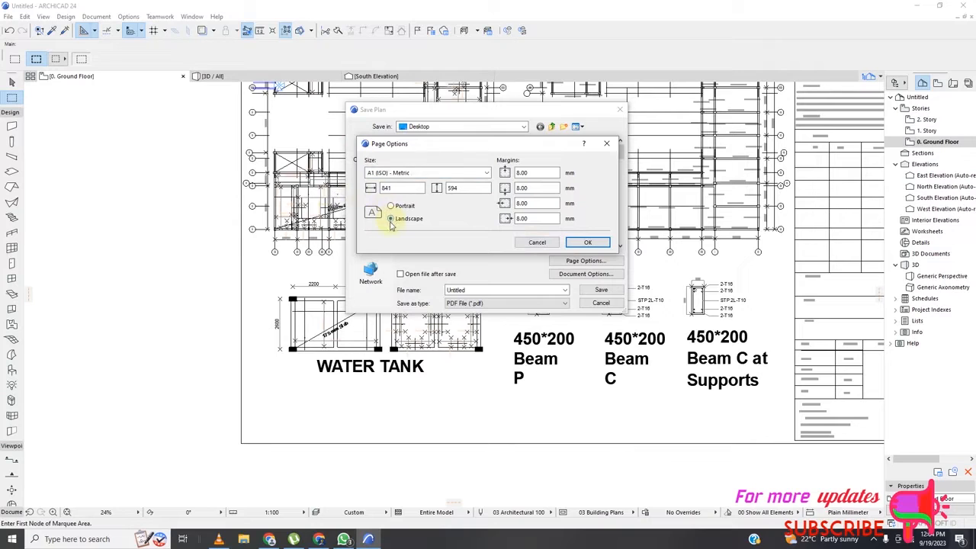
left_click(586, 245)
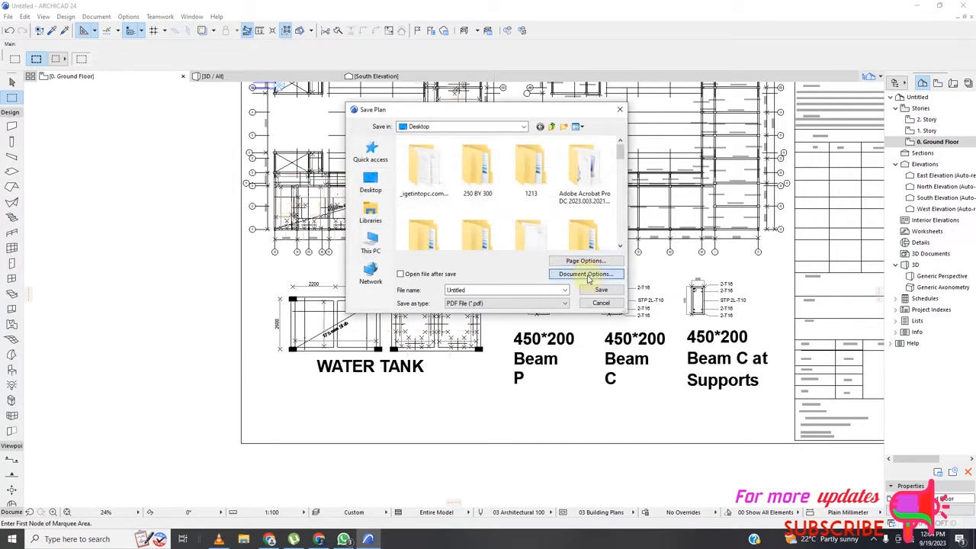
Step: Set the PDF's document options to print the marquee area, fit to page, in Black & White
left_click(585, 275)
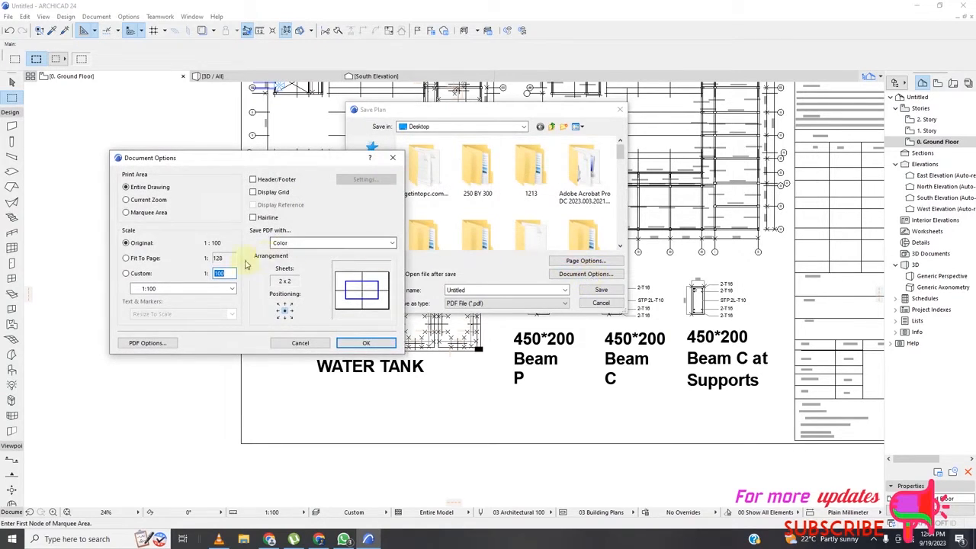
left_click(128, 212)
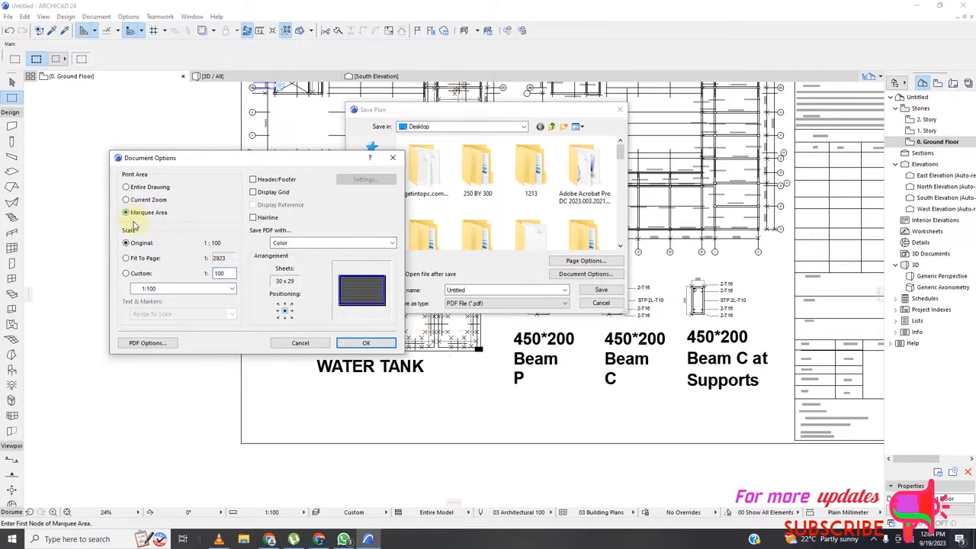
left_click(126, 259)
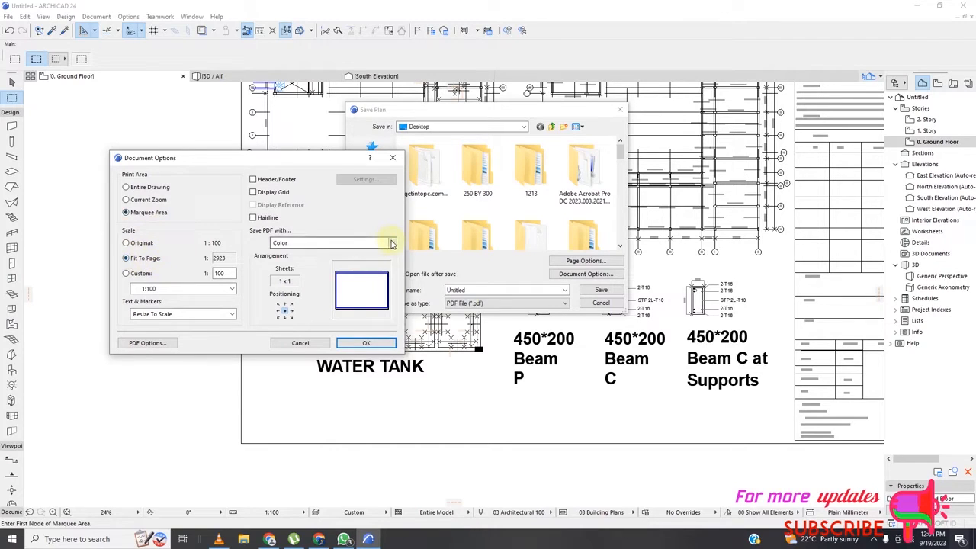
left_click(359, 243)
left_click(340, 263)
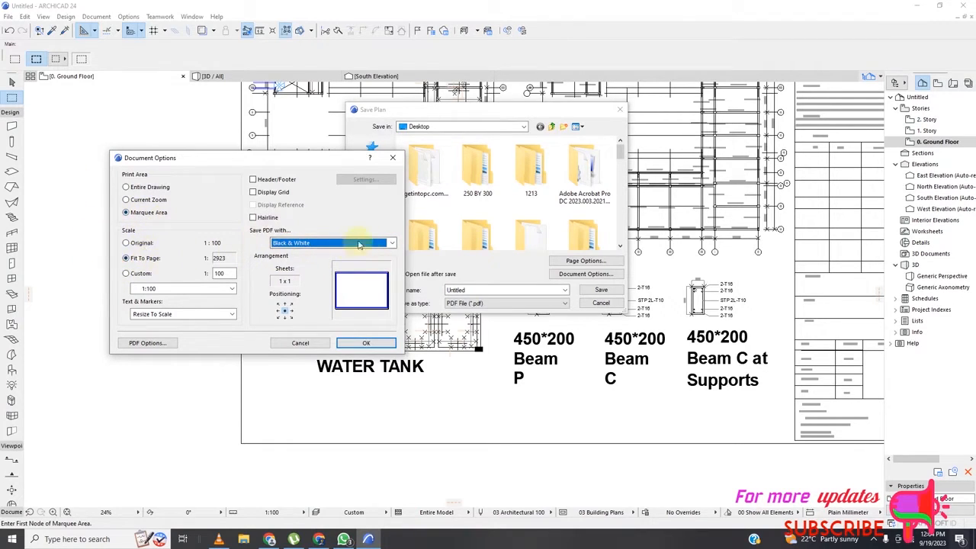
left_click(355, 344)
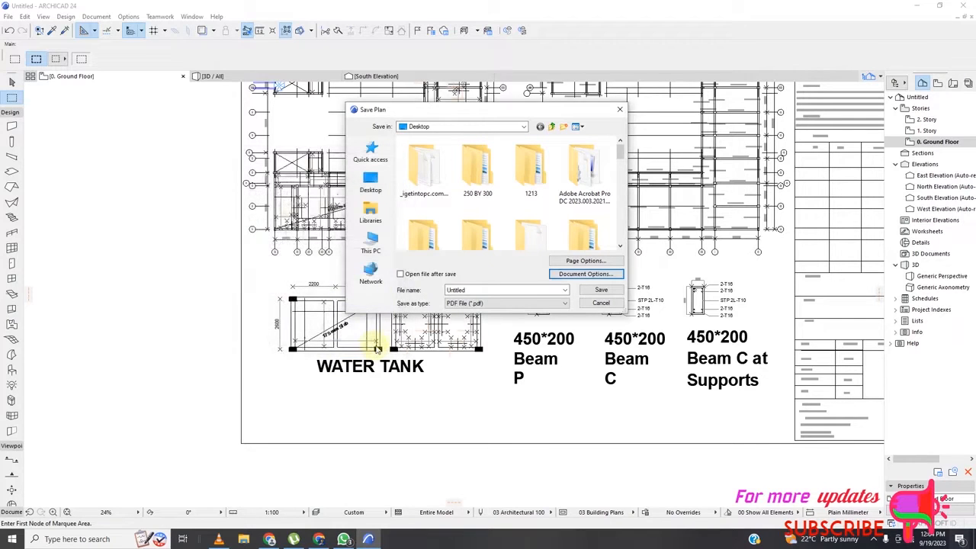
Step: Name the PDF file SLAB PDF and save it to the Desktop
double_click(454, 290)
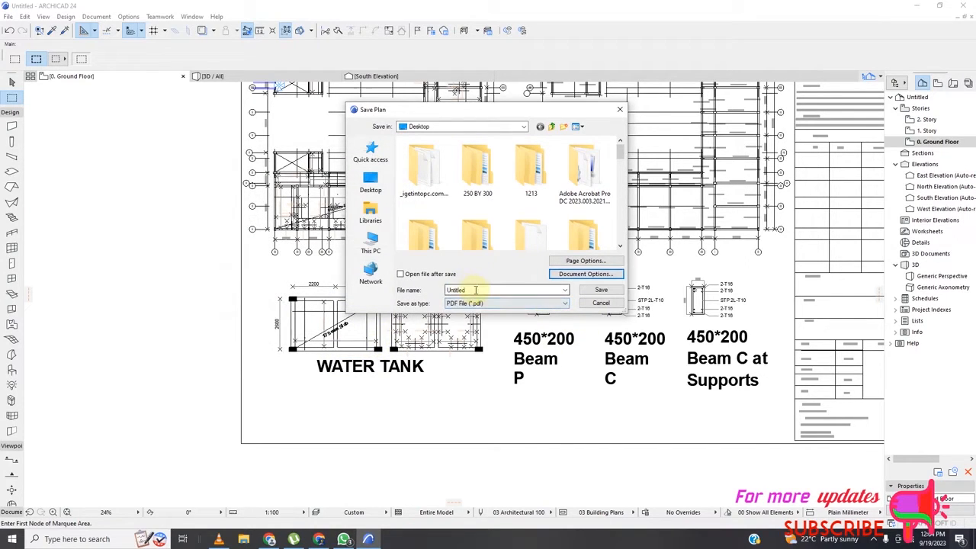
type("SLAB ")
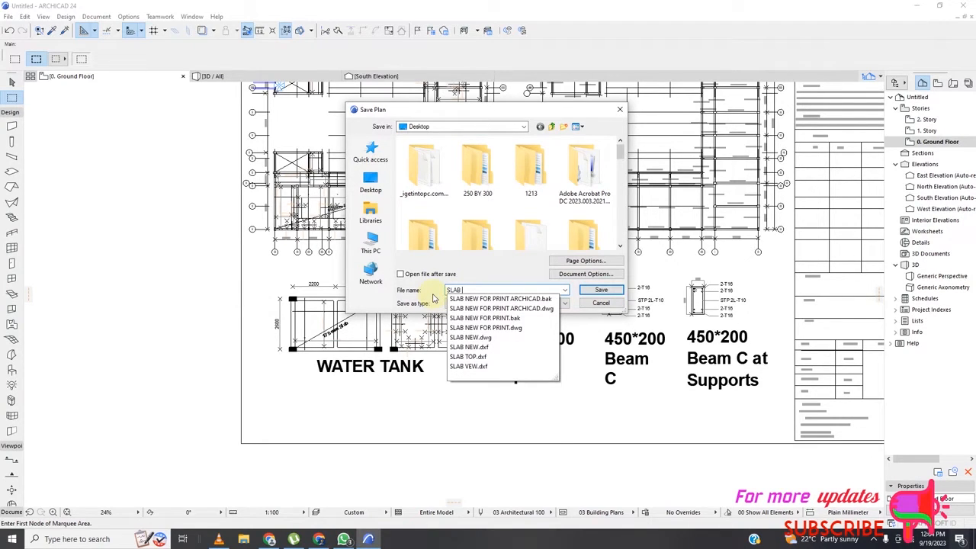
type("PDF")
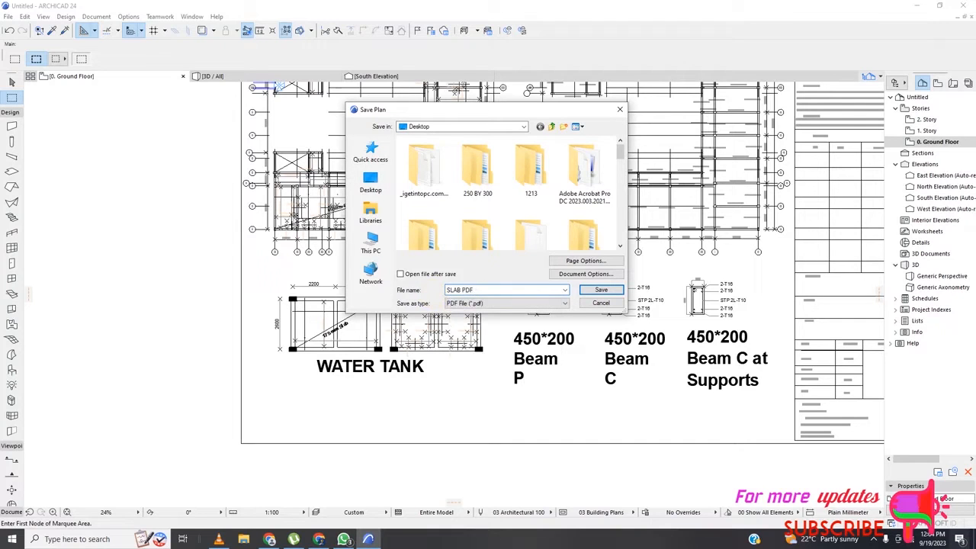
left_click(602, 293)
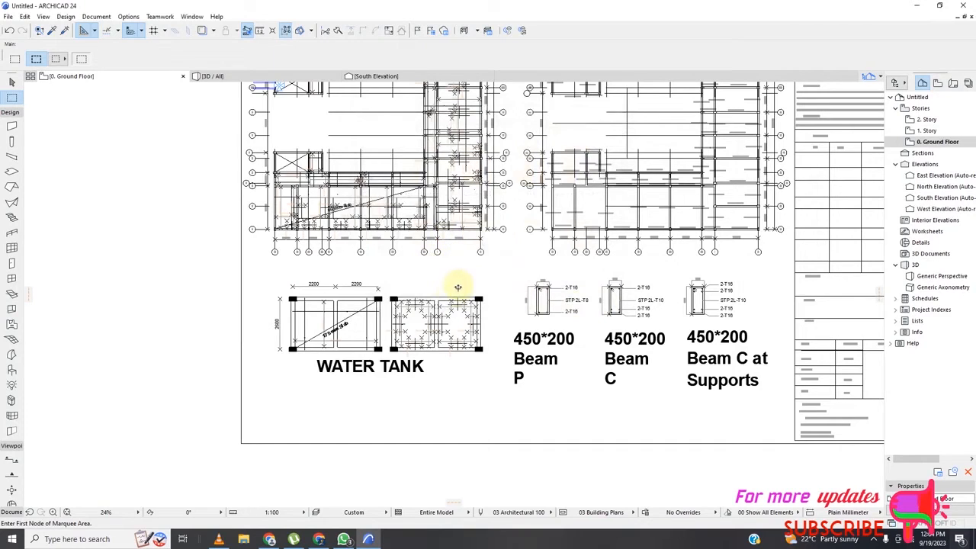
Step: Draw a rectangular marquee about 93,400 mm wide around the whole sheet, just outside its border
scroll(450, 286, "down", 2)
scroll(472, 343, "down", 3)
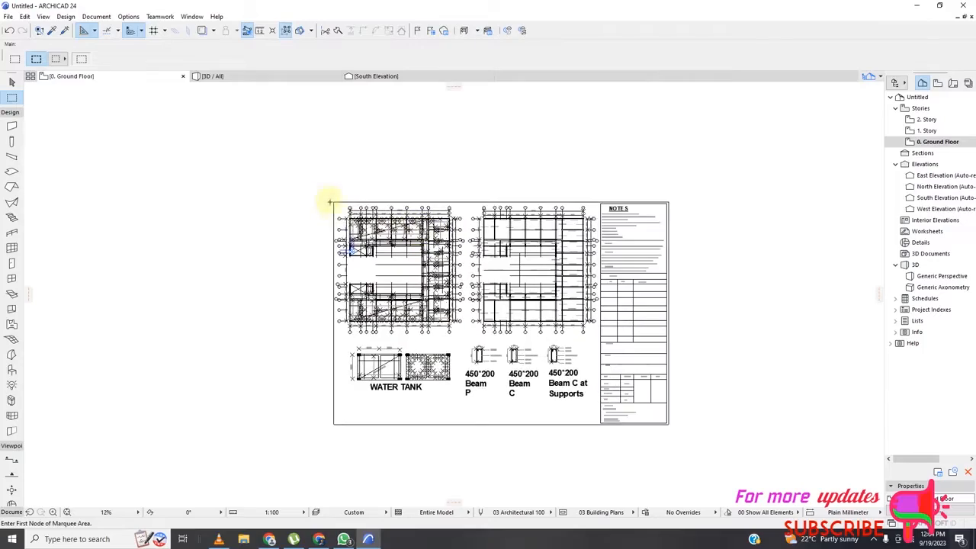
scroll(338, 209, "up", 4)
scroll(337, 218, "down", 1)
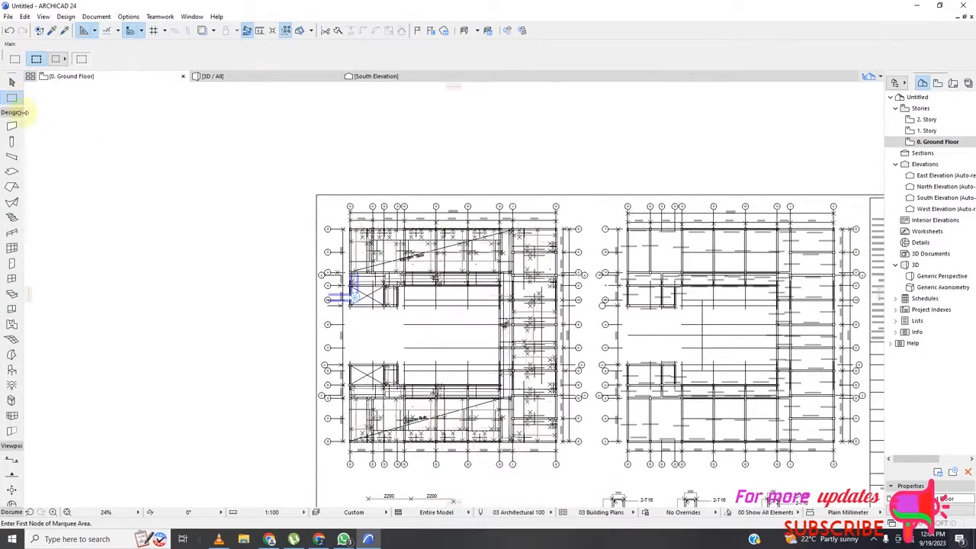
left_click(303, 191)
scroll(425, 277, "down", 2)
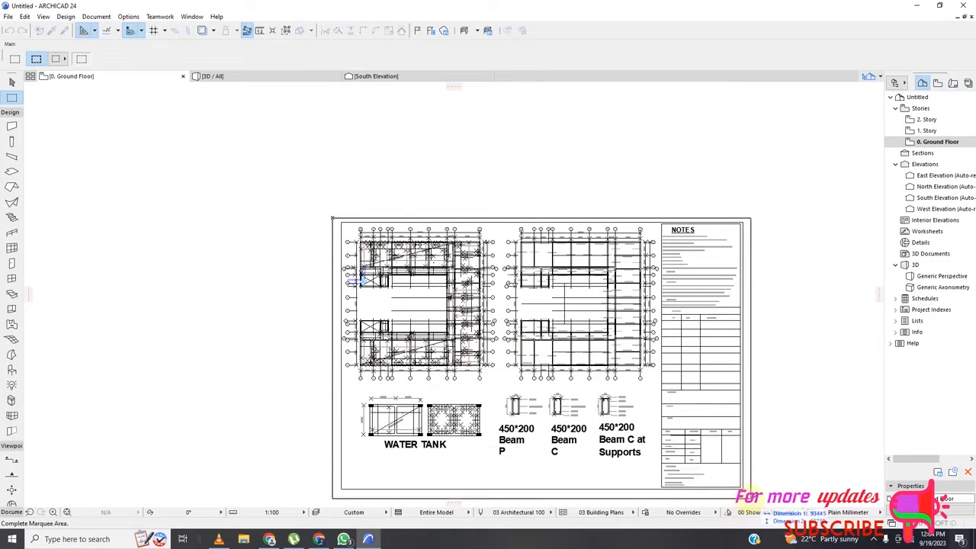
left_click(750, 499)
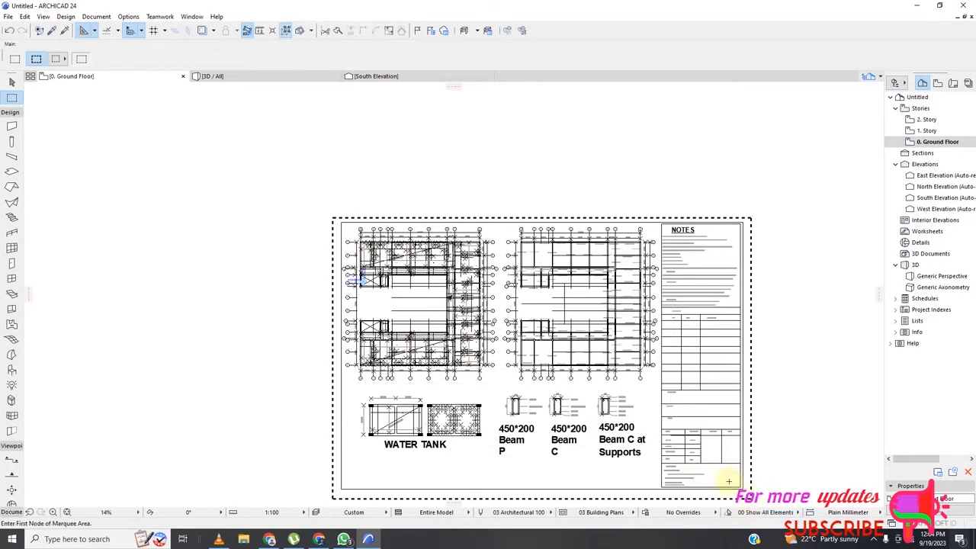
Step: Start saving the marquee area as a PDF named SLAB FINAL PDF, accepting the A1 landscape page options
left_click(11, 16)
left_click(27, 96)
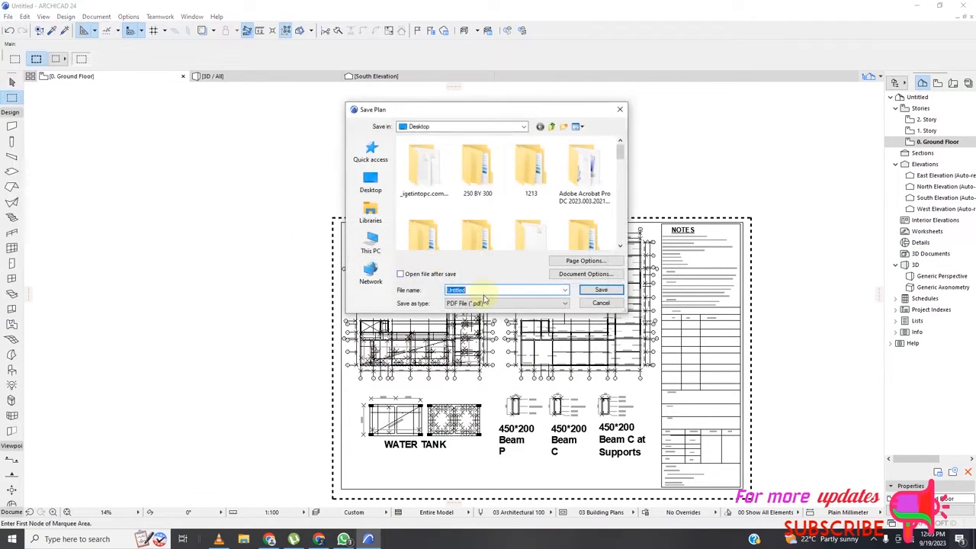
type("SLAB FINAL PDF")
left_click(580, 260)
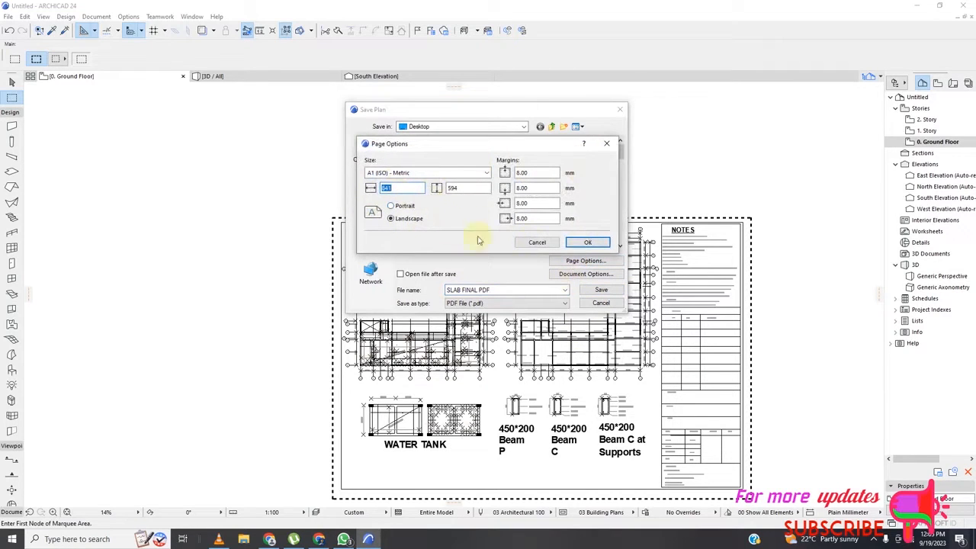
left_click(587, 243)
Step: Accept the marquee-area, fit-to-page, Black & White document options and save the PDF to the Desktop, opening the file after saving
left_click(584, 274)
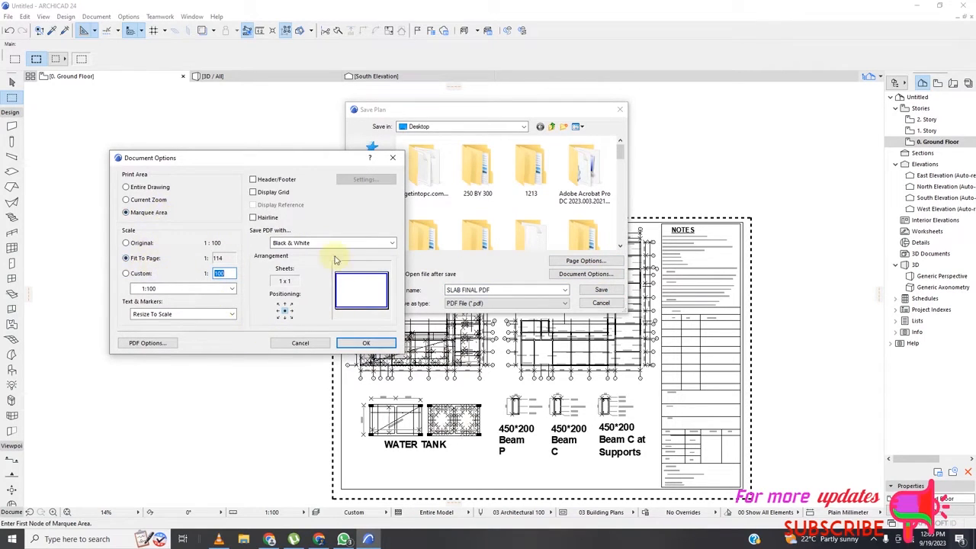
left_click(366, 342)
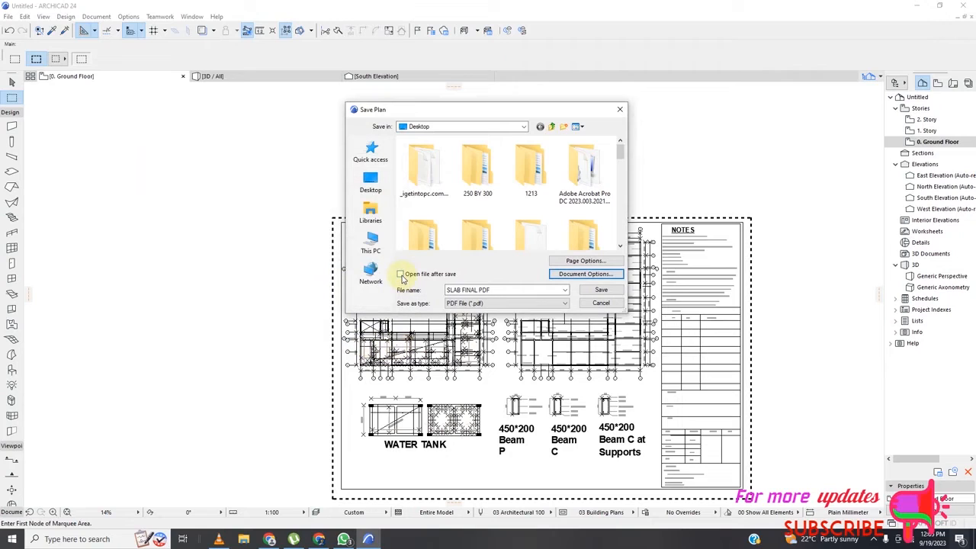
left_click(400, 273)
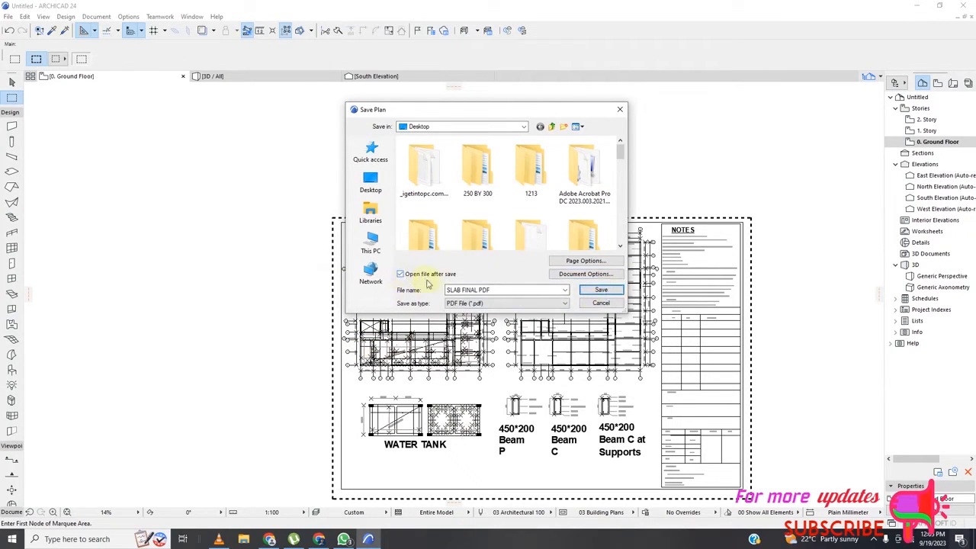
left_click(601, 291)
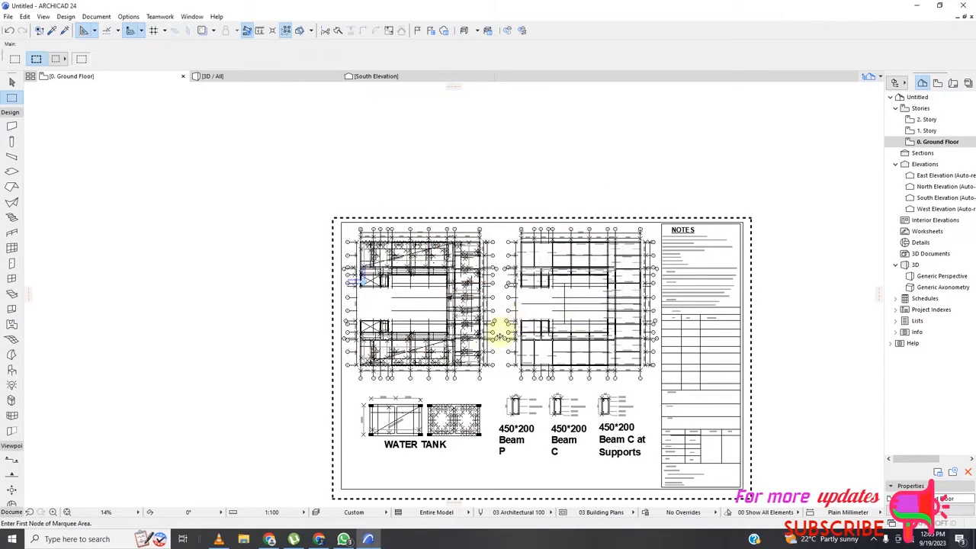
scroll(479, 339, "down", 2)
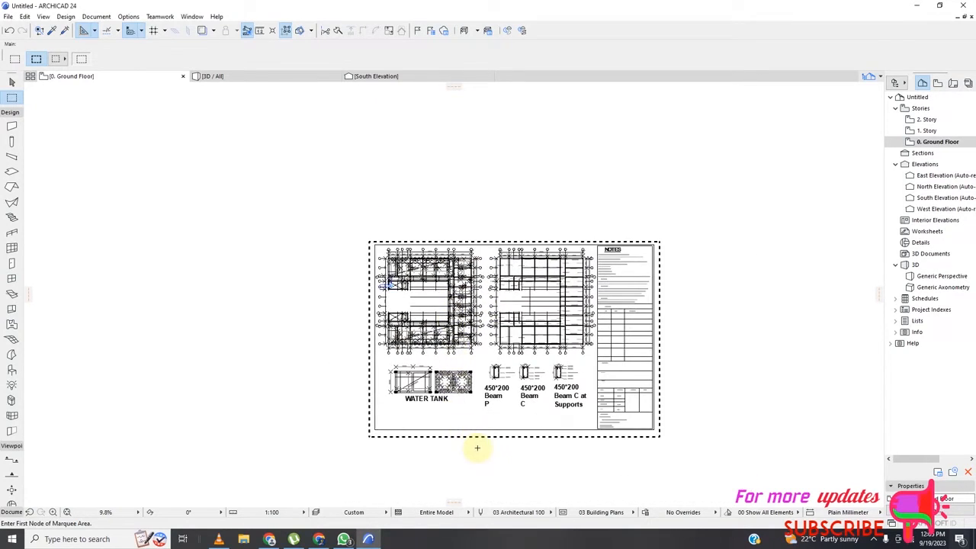
scroll(481, 451, "up", 1)
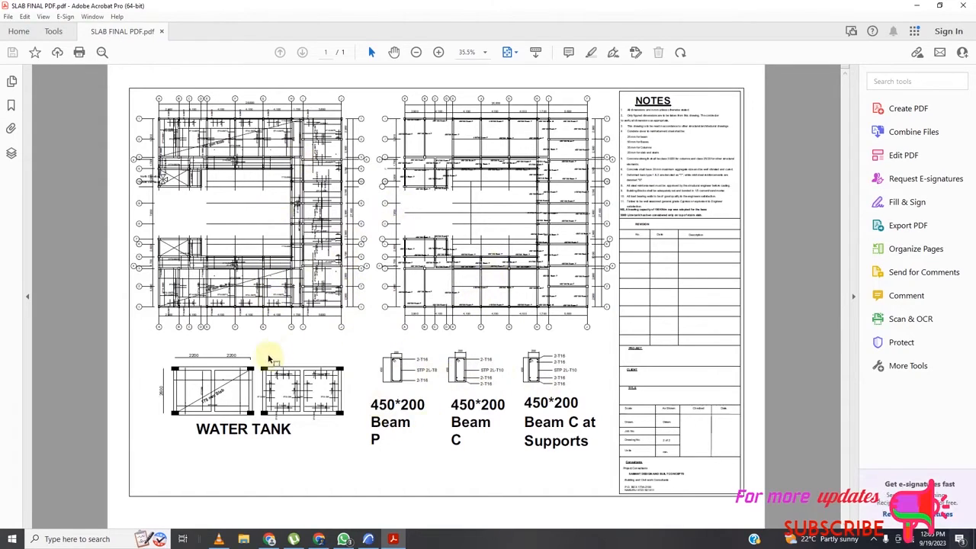
Step: Examine the exported SLAB FINAL PDF at 50% and 75% zoom, checking the slab plans down to the water tank and beam details
left_click(486, 53)
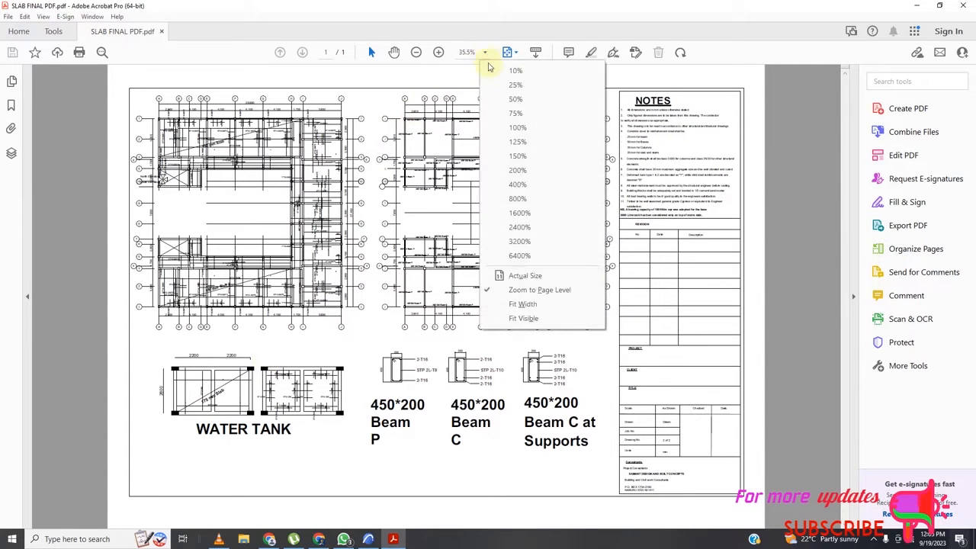
left_click(518, 98)
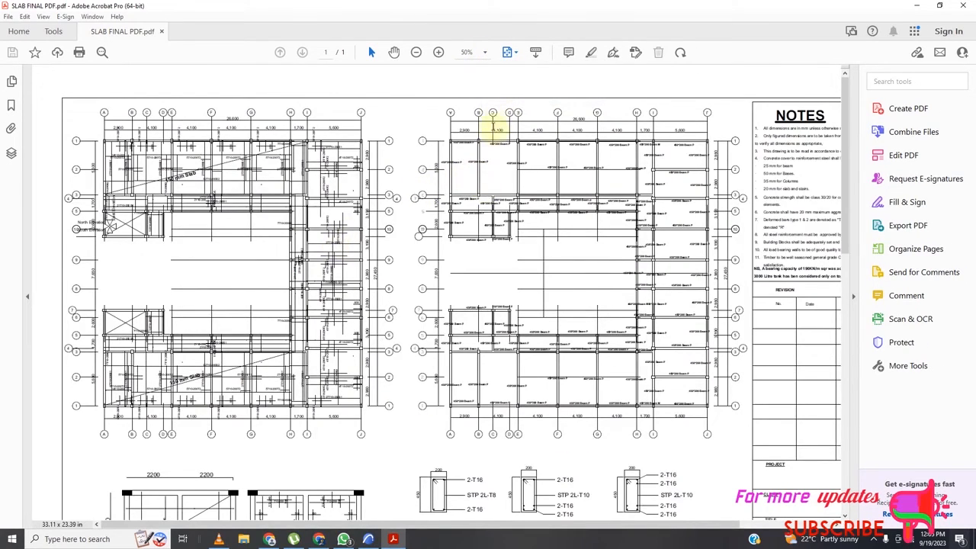
left_click(485, 53)
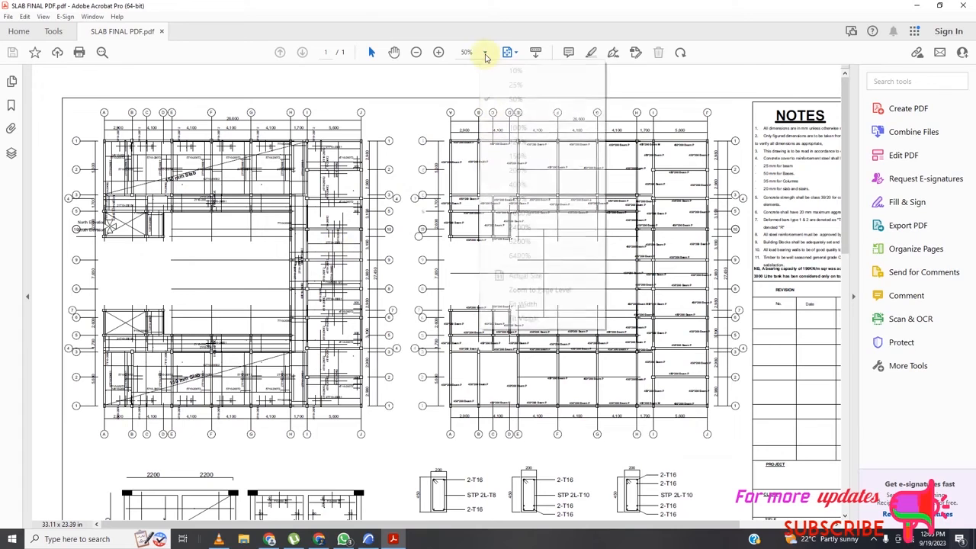
left_click(517, 113)
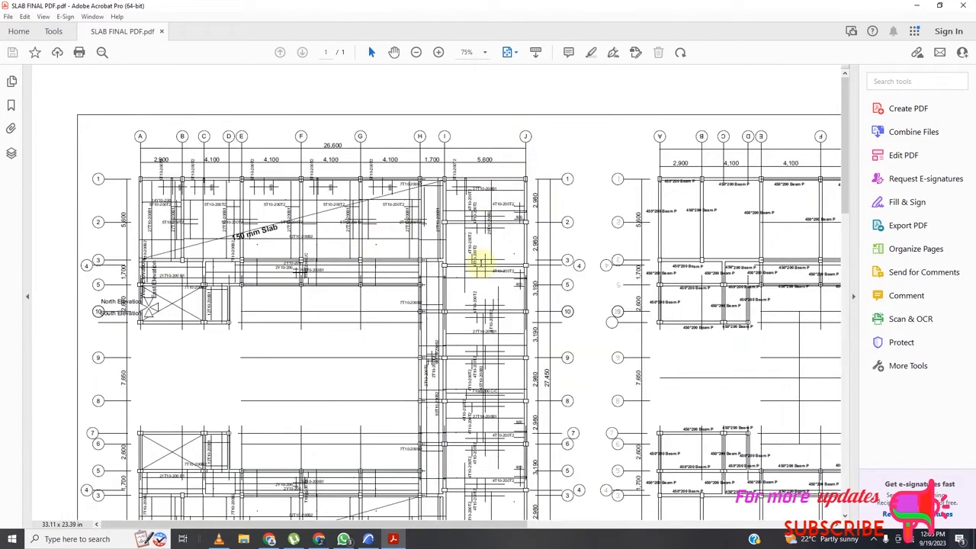
scroll(480, 262, "down", 3)
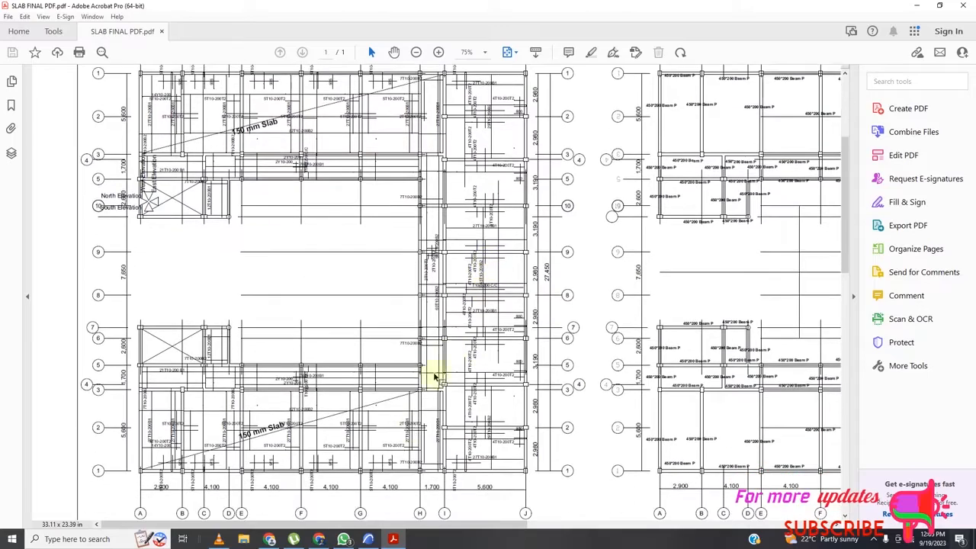
scroll(426, 387, "down", 1)
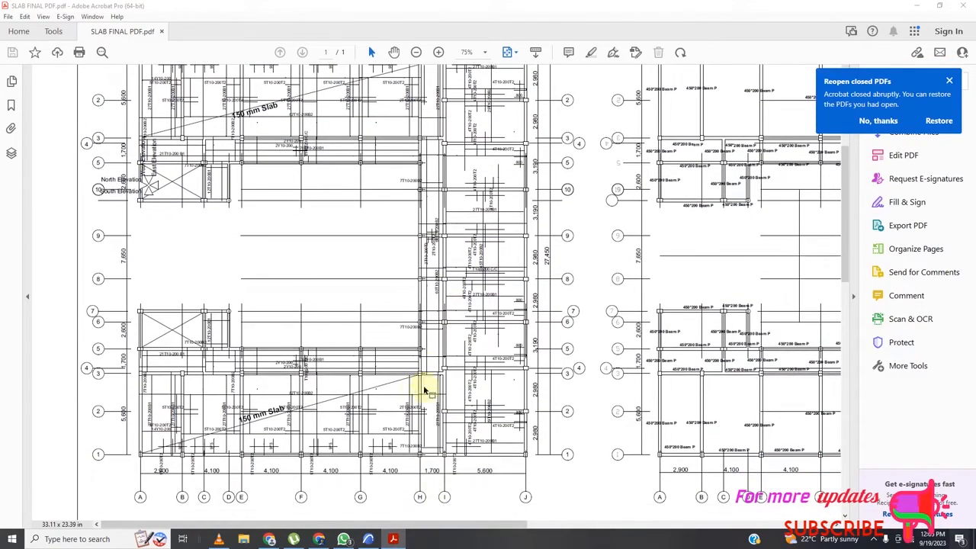
scroll(366, 390, "down", 1)
scroll(412, 400, "down", 1)
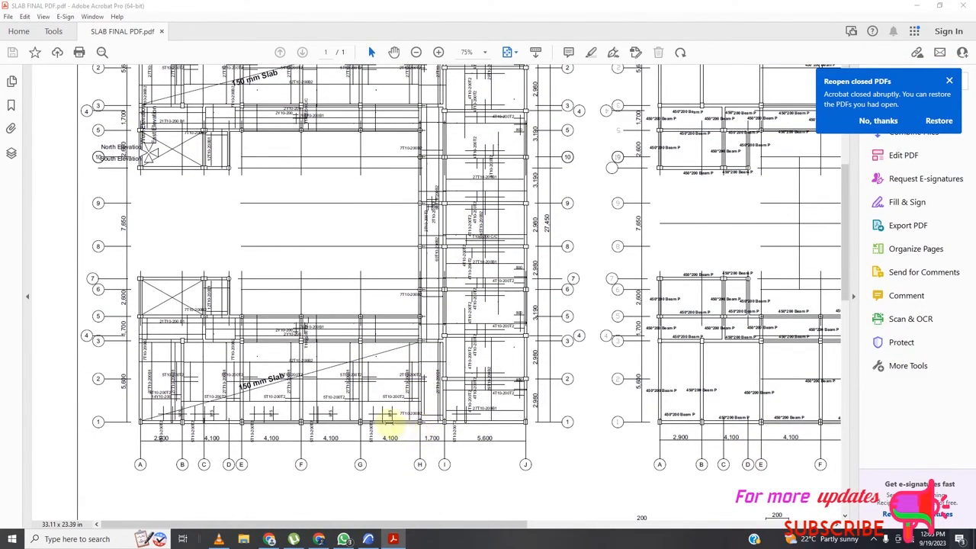
scroll(463, 397, "down", 2)
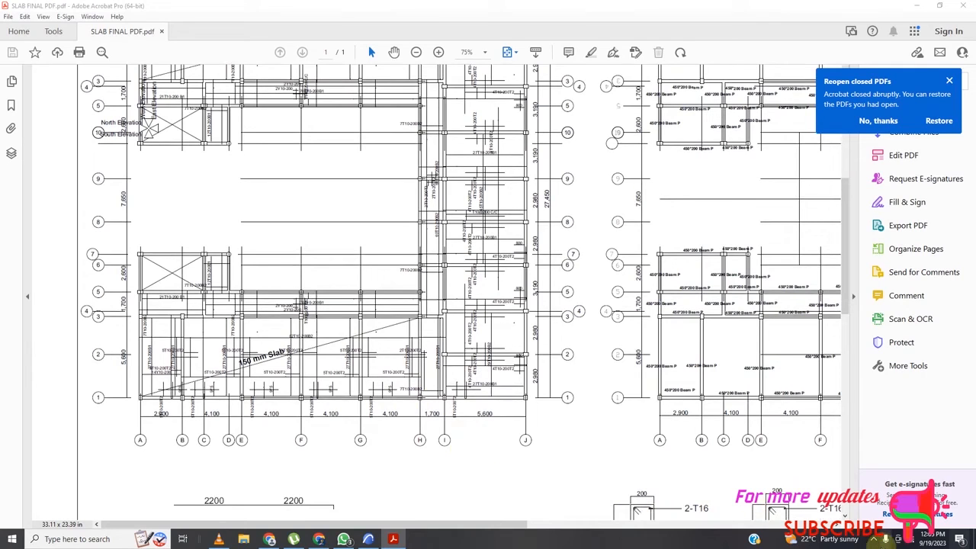
left_click(874, 539)
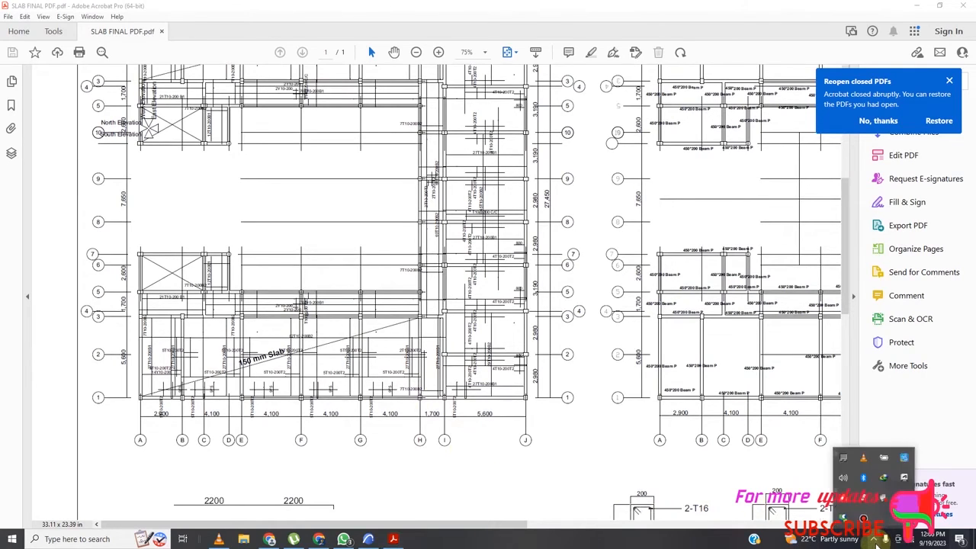
left_click(863, 518)
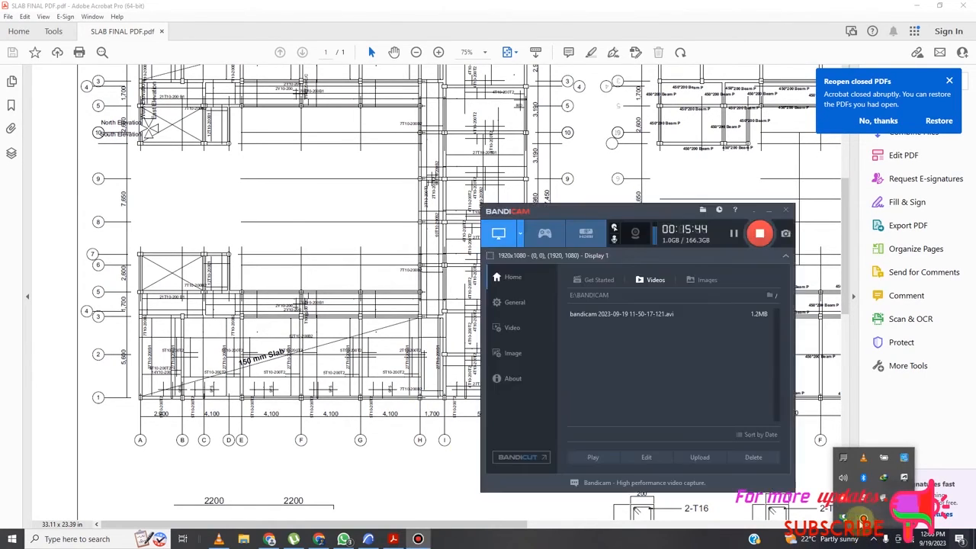